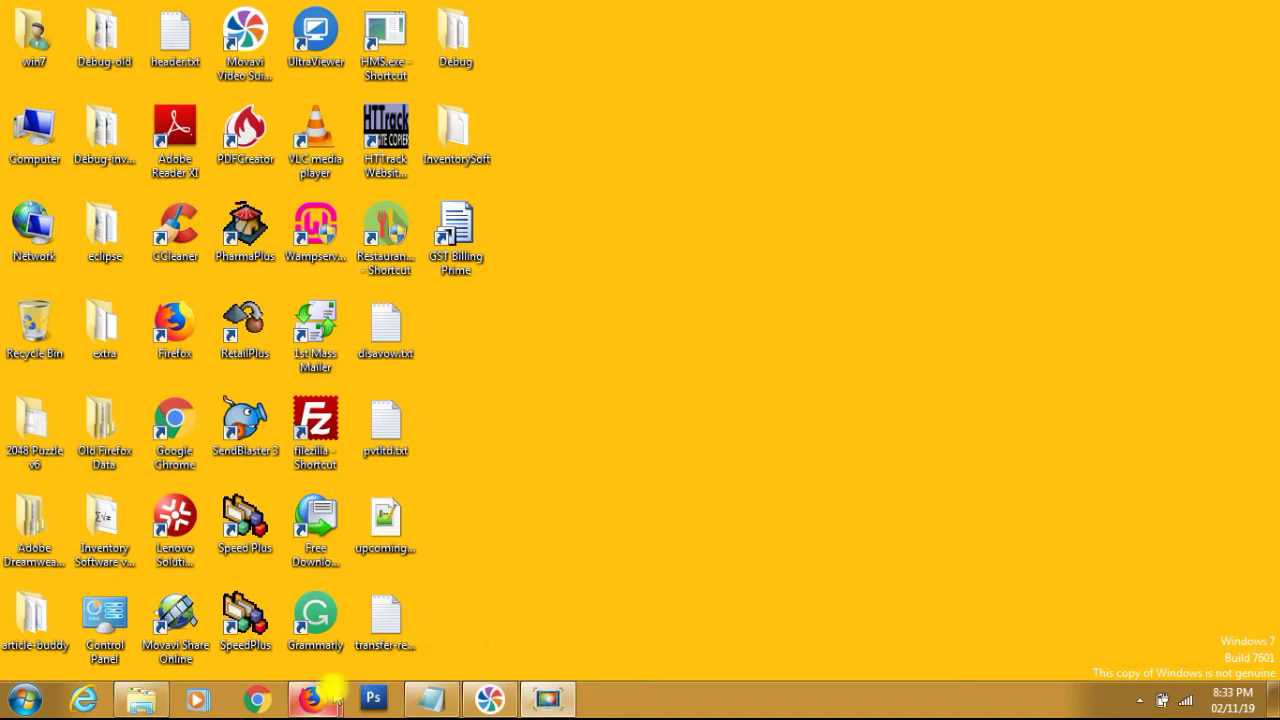
Step: Bring up the Firefox taskbar previews to find the Google Admin console window
{"action": "mouse_move", "coordinate": [333, 700]}
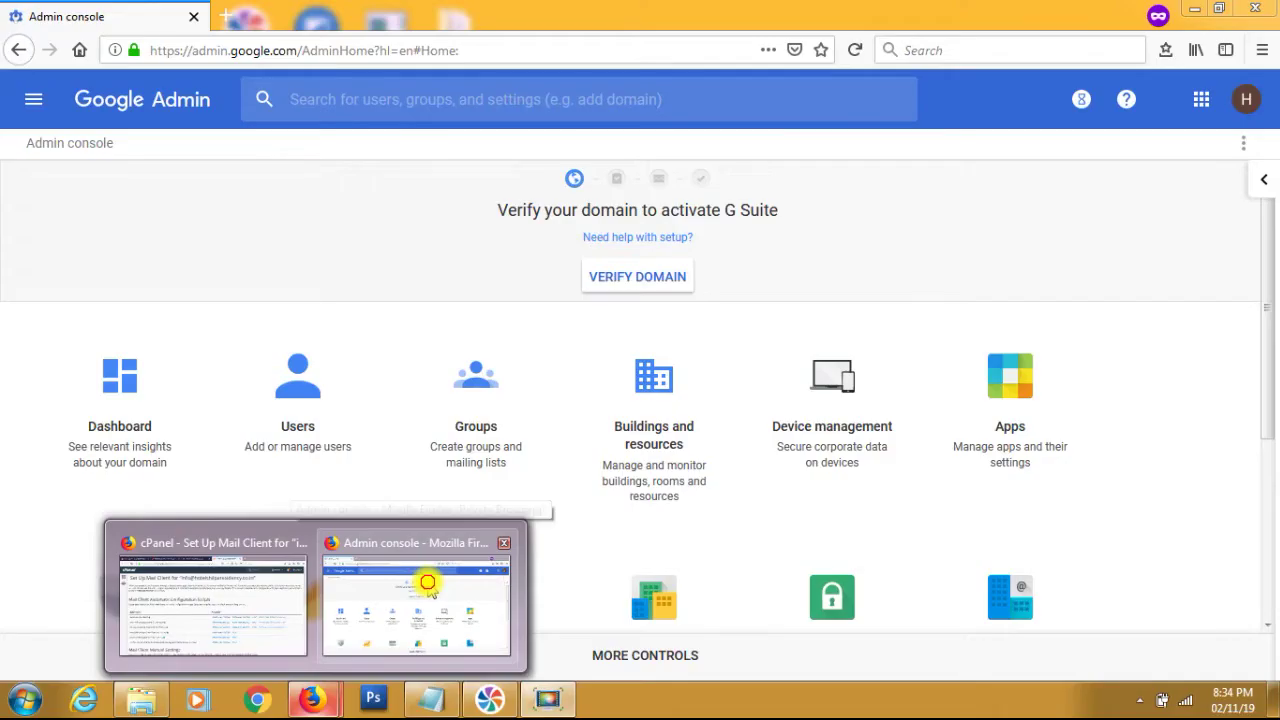
Step: Bring the Admin console forward and begin ownership verification of hotelshilparesidency.co.in
{"action": "left_click", "coordinate": [423, 500]}
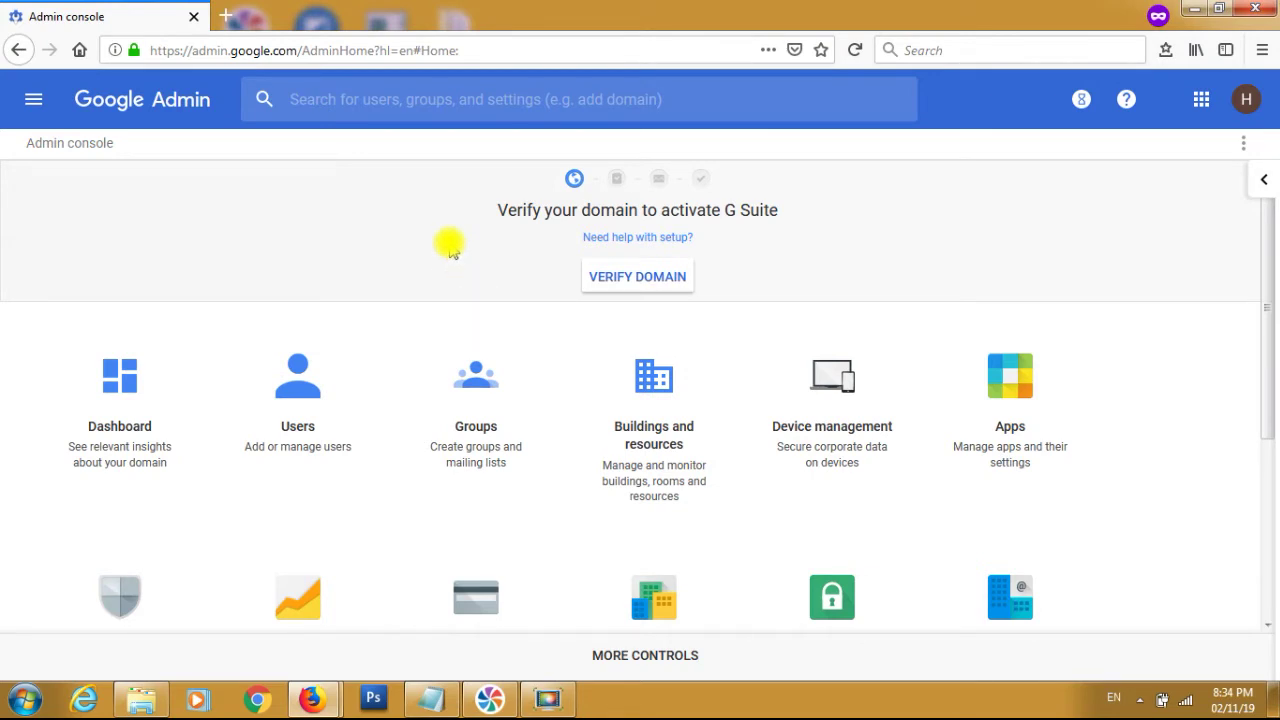
{"action": "left_click", "coordinate": [605, 280]}
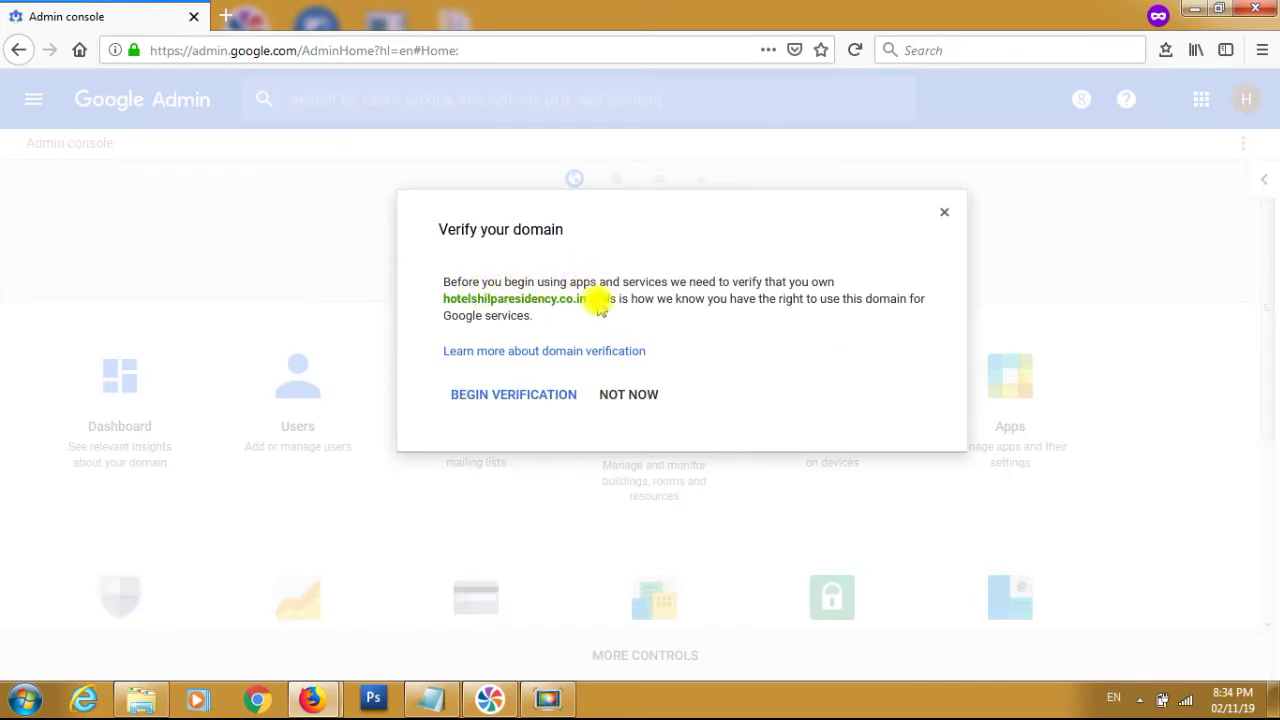
{"action": "left_click", "coordinate": [514, 397]}
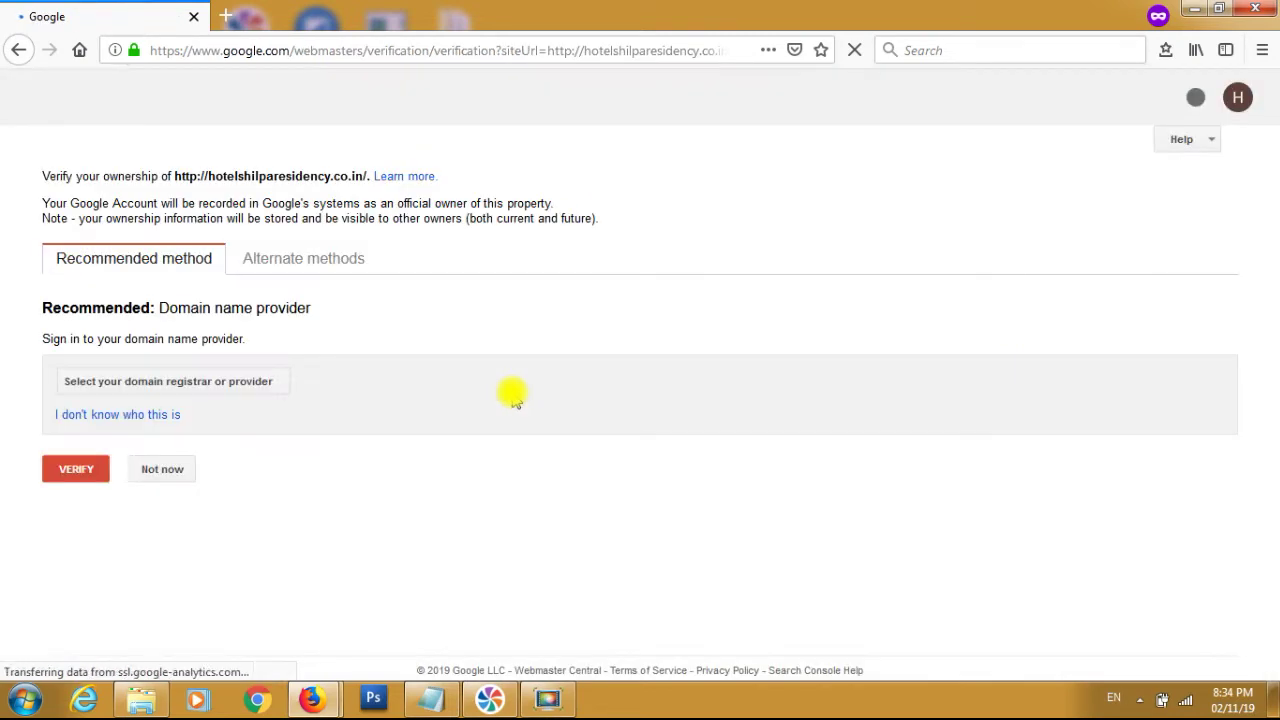
Step: Choose Other as the domain name provider
{"action": "left_click", "coordinate": [247, 388]}
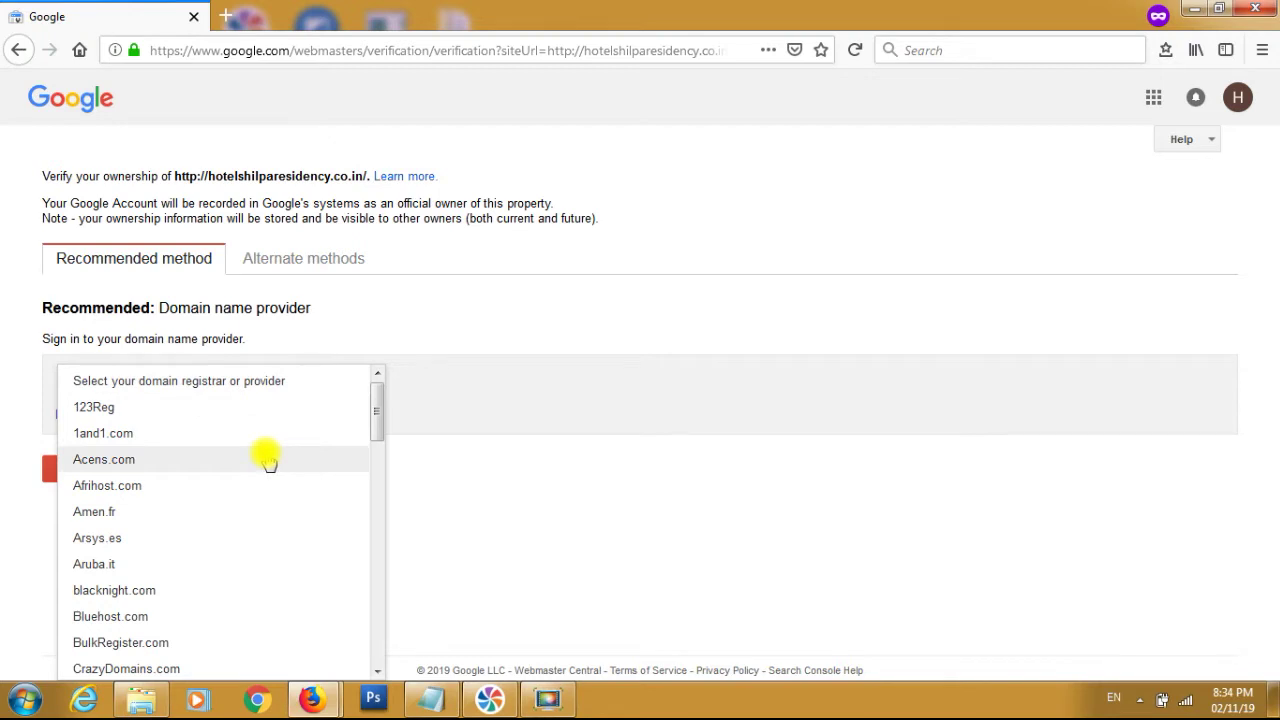
{"action": "scroll", "coordinate": [262, 458], "scroll_direction": "down", "scroll_amount": 10}
{"action": "scroll", "coordinate": [268, 460], "scroll_direction": "down", "scroll_amount": 1}
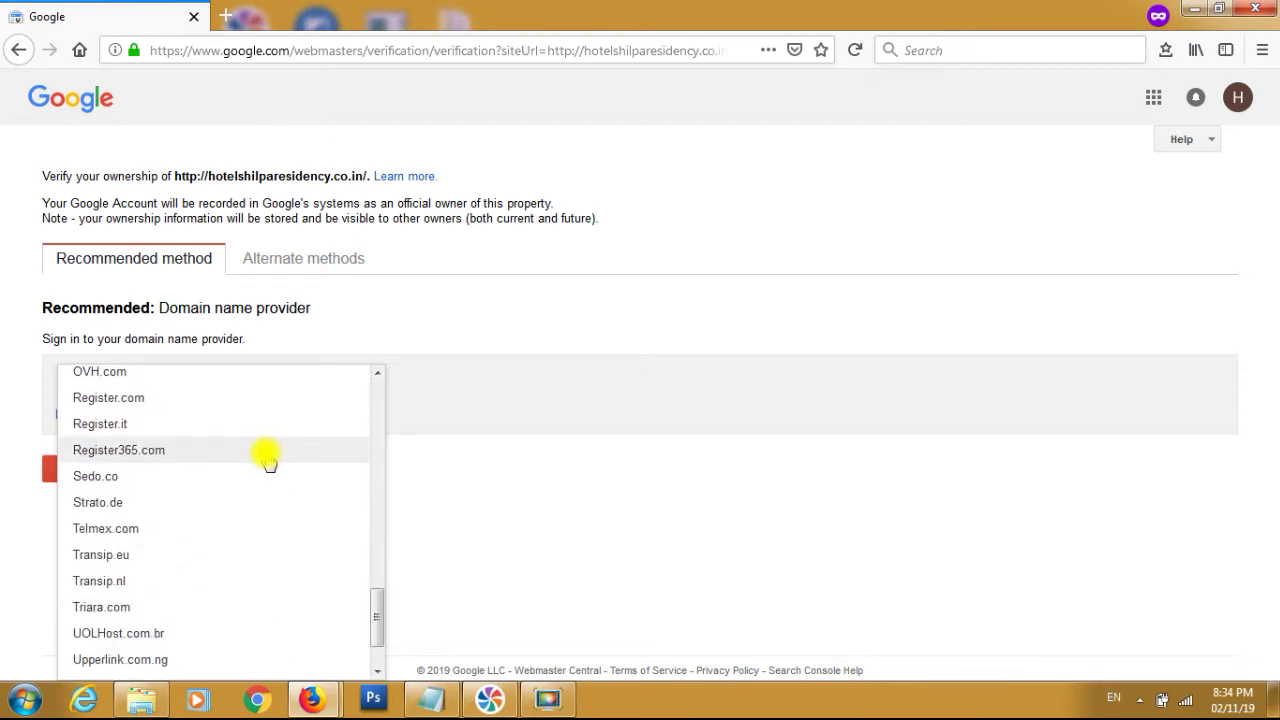
{"action": "scroll", "coordinate": [268, 460], "scroll_direction": "down", "scroll_amount": 3}
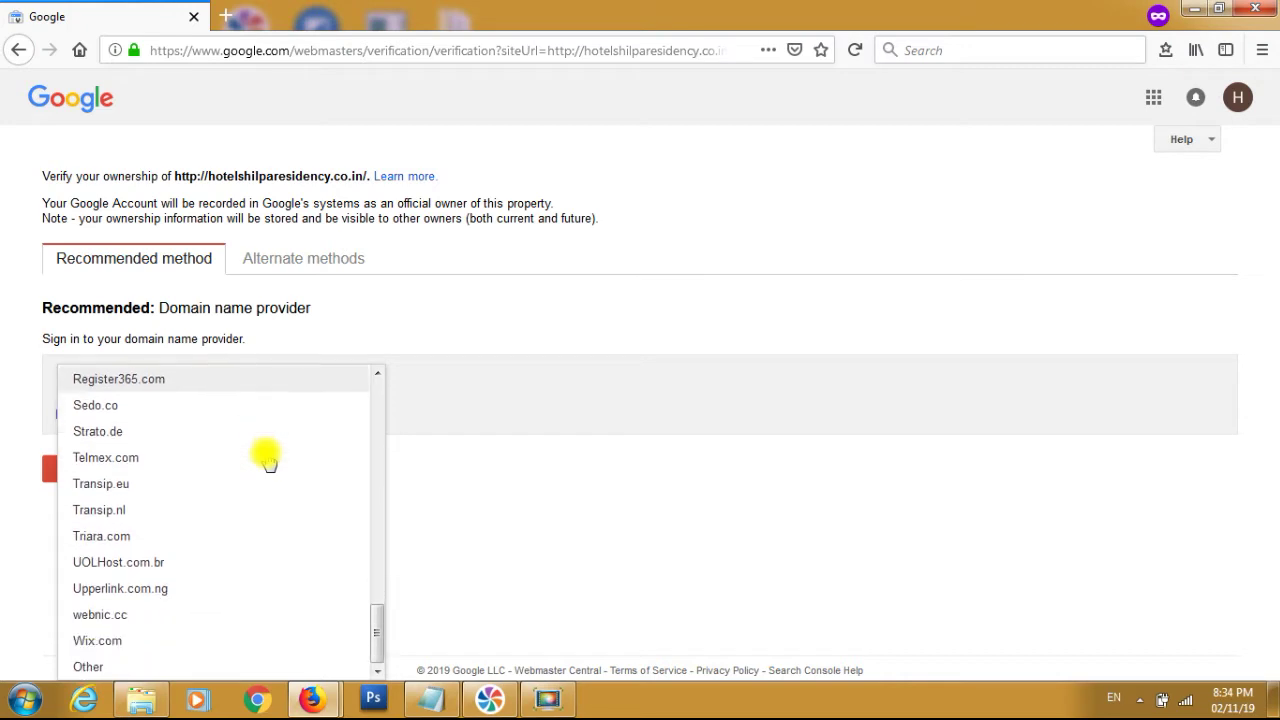
{"action": "left_click", "coordinate": [222, 668]}
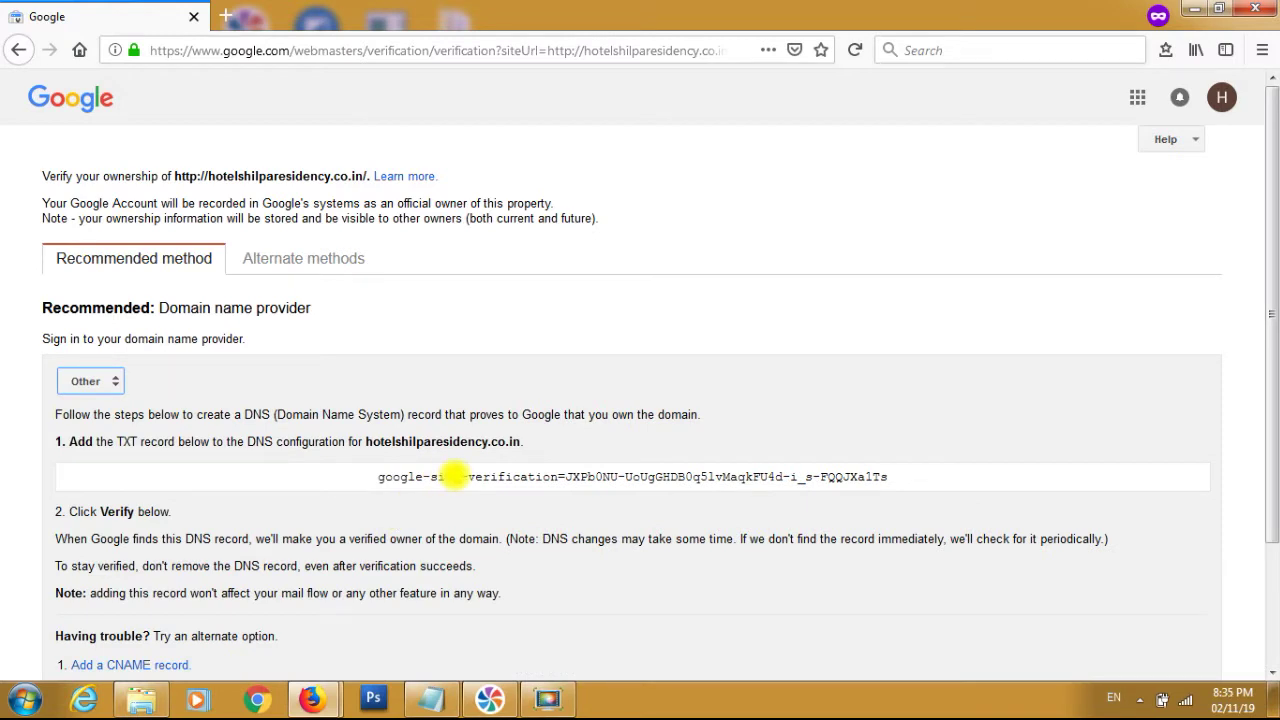
Step: Copy the google-site-verification TXT record value
{"action": "triple_click", "coordinate": [453, 476]}
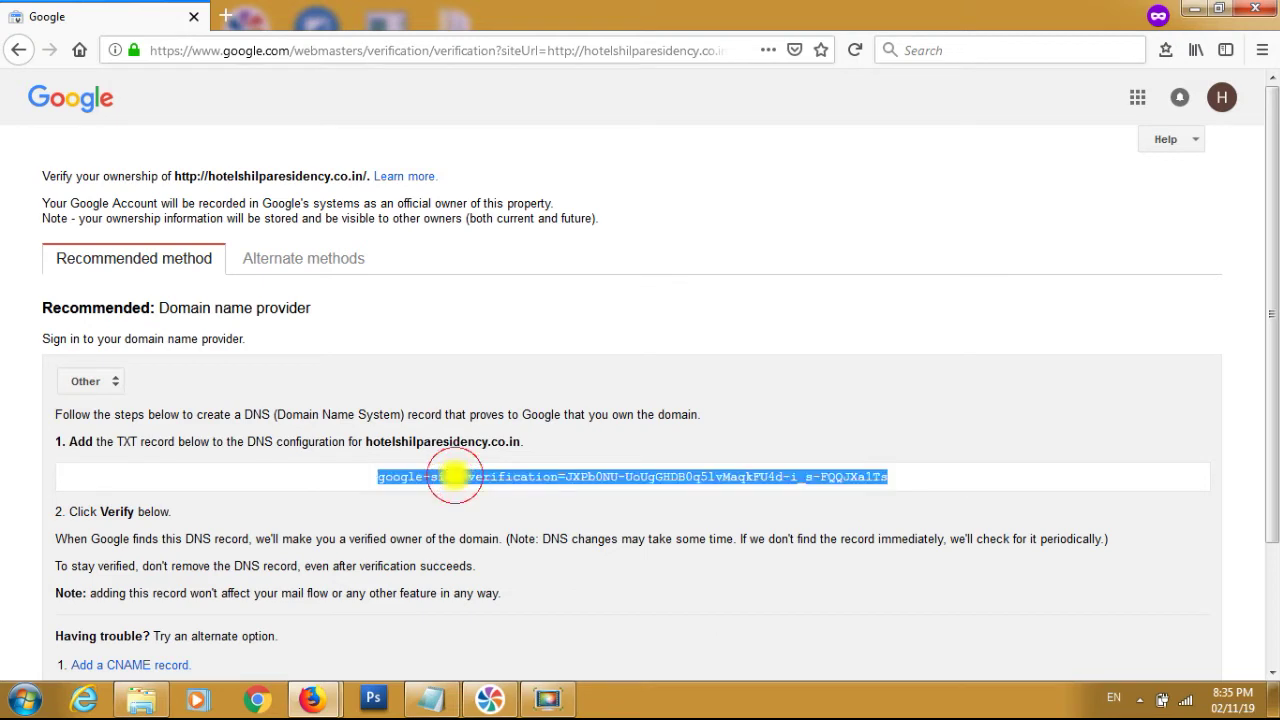
{"action": "key", "text": "ctrl+c"}
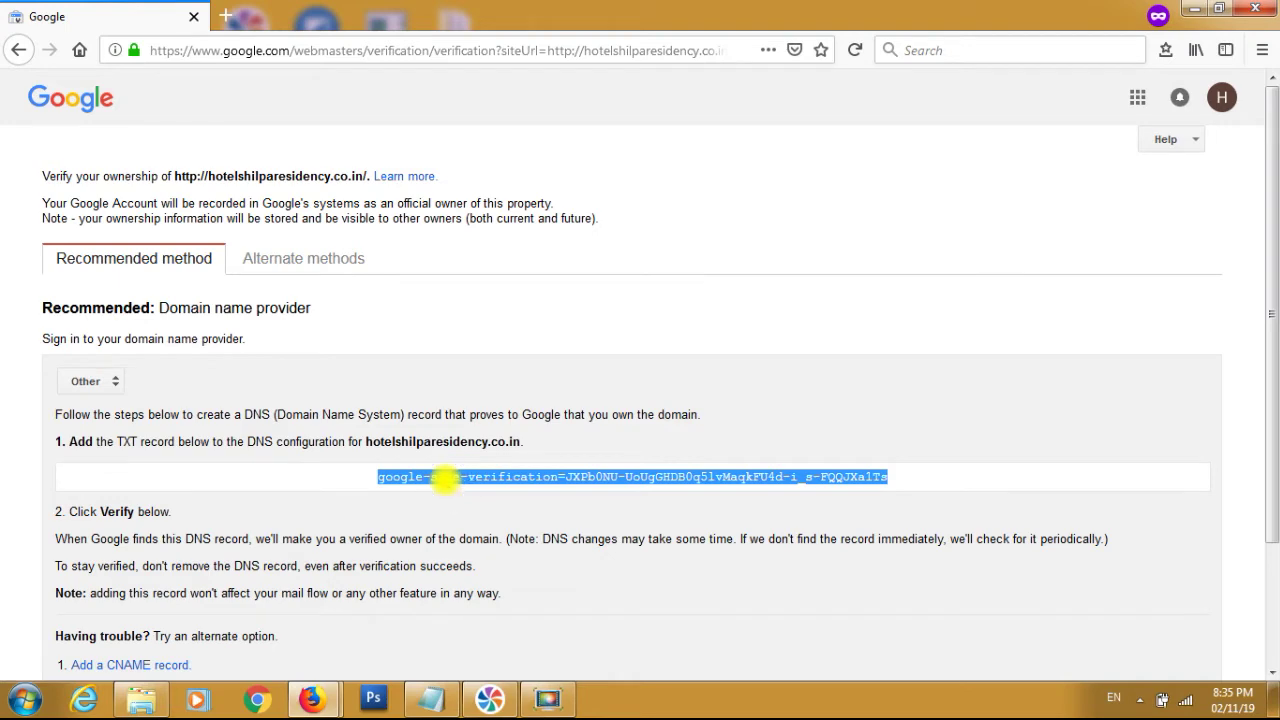
{"action": "right_click", "coordinate": [446, 480]}
{"action": "left_click", "coordinate": [493, 542]}
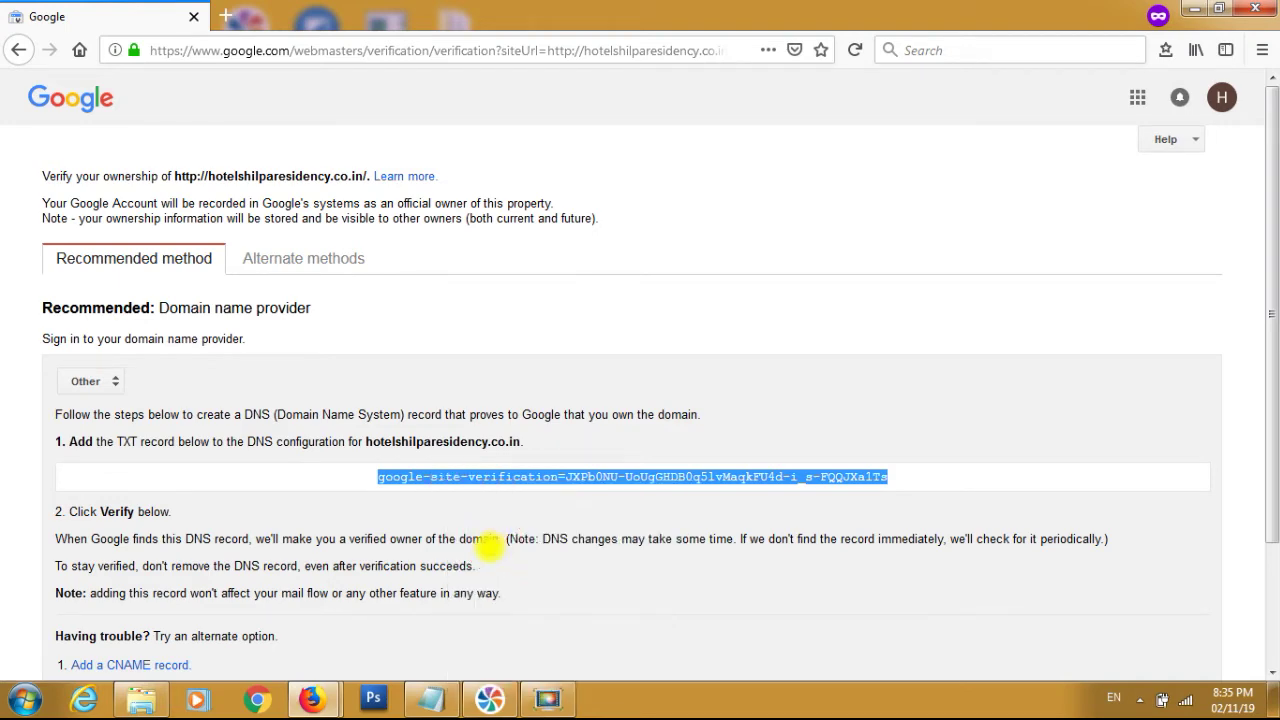
Step: Switch to cPanel, search 'dns' from Home, and open the Zone Editor
{"action": "mouse_move", "coordinate": [322, 704]}
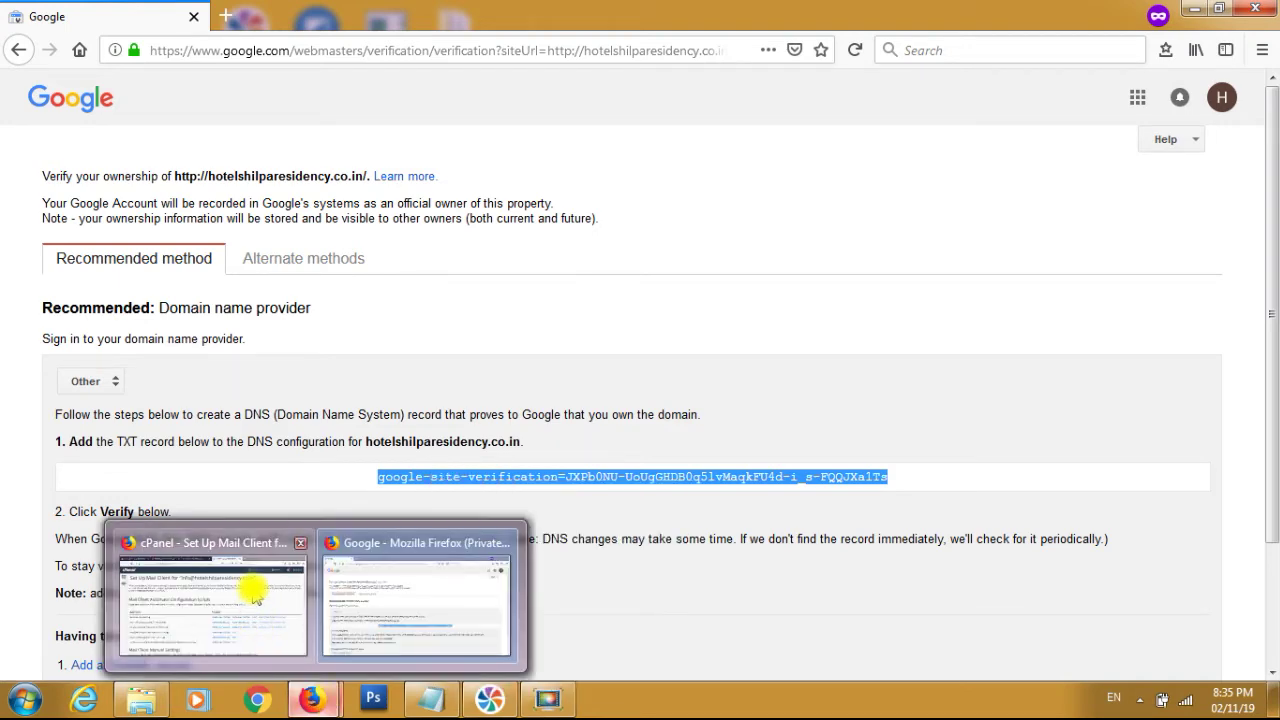
{"action": "left_click", "coordinate": [252, 594]}
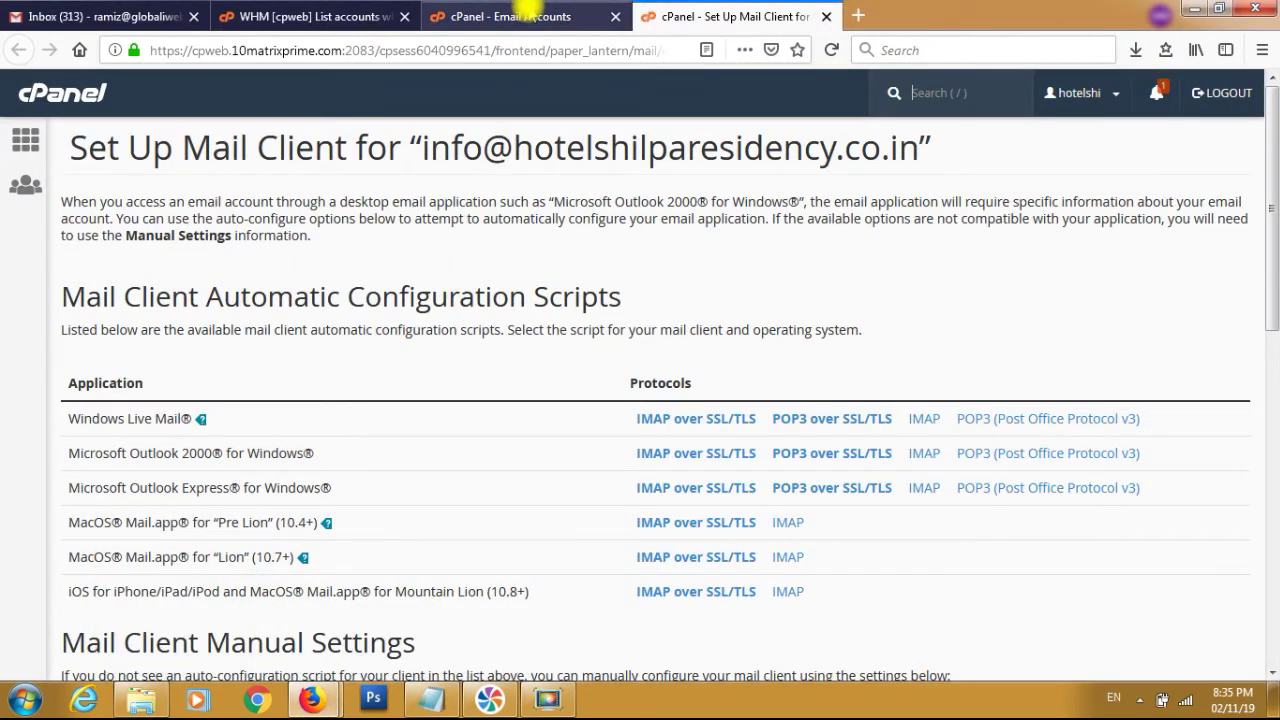
{"action": "left_click", "coordinate": [515, 16]}
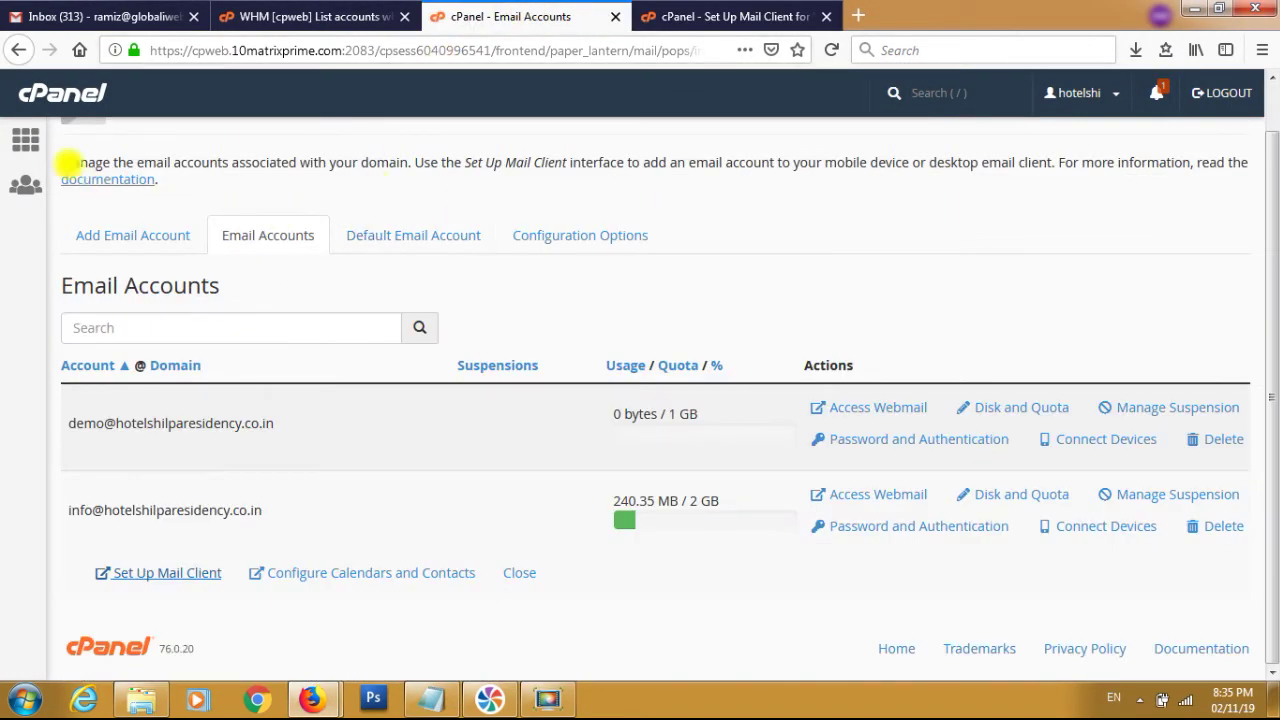
{"action": "left_click", "coordinate": [25, 140]}
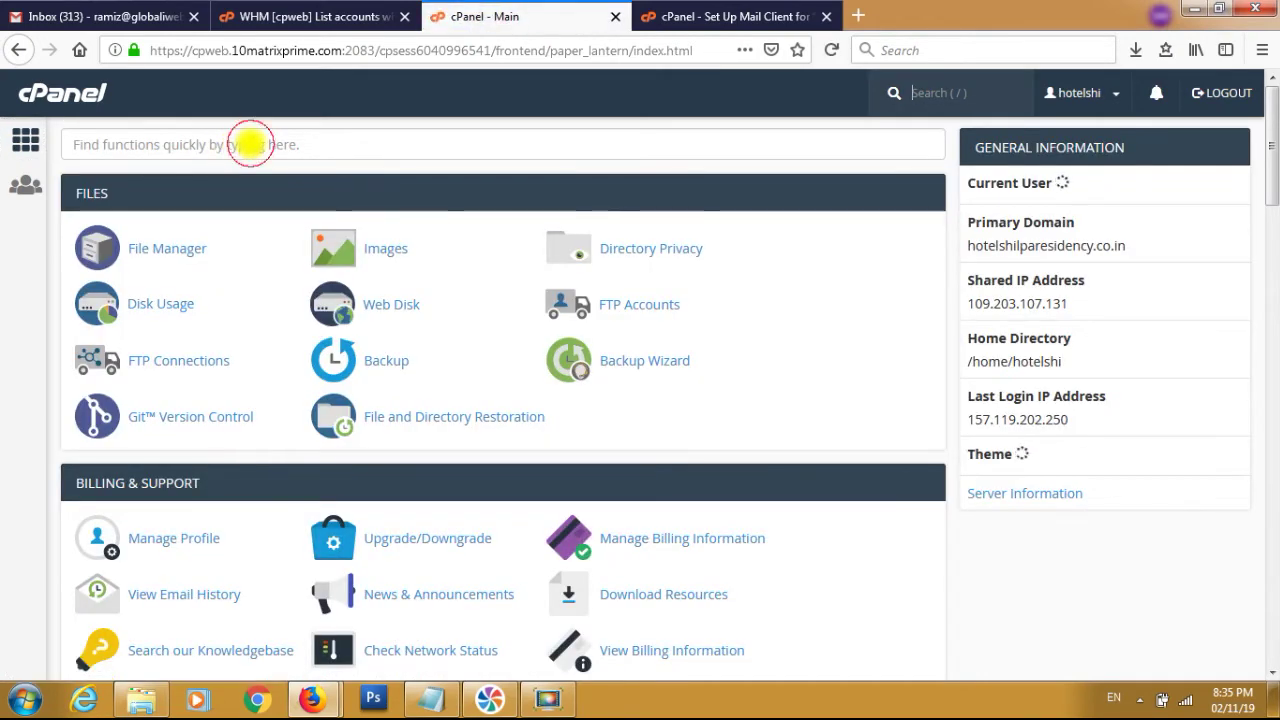
{"action": "type", "text": "dns"}
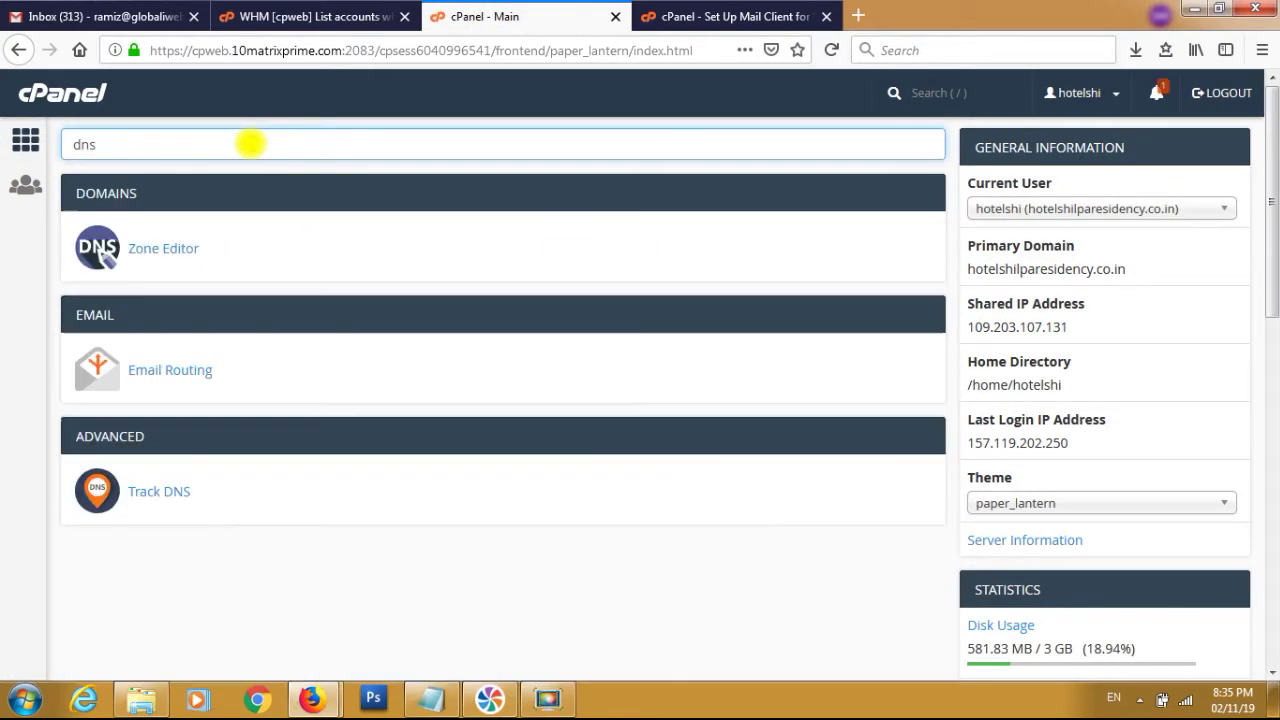
{"action": "left_click", "coordinate": [170, 250]}
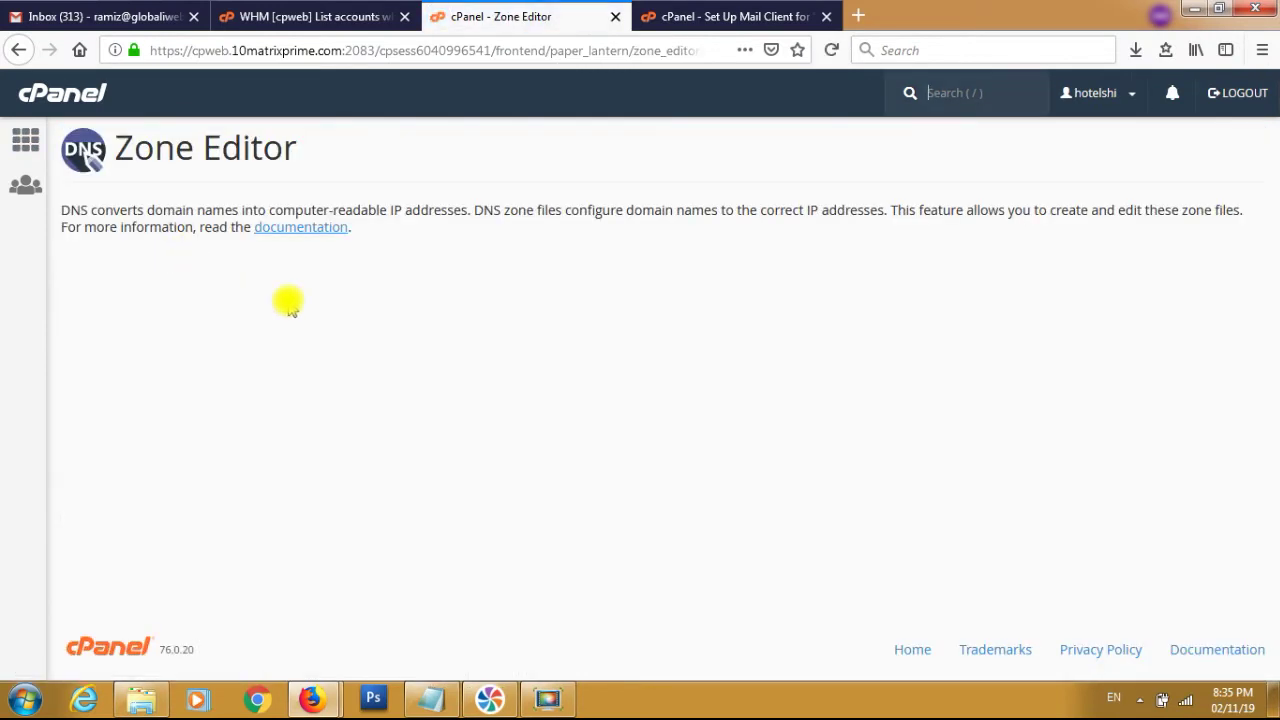
Step: Manage the hotelshilparesidency.co.in zone and start a new record entry
{"action": "left_click", "coordinate": [755, 425]}
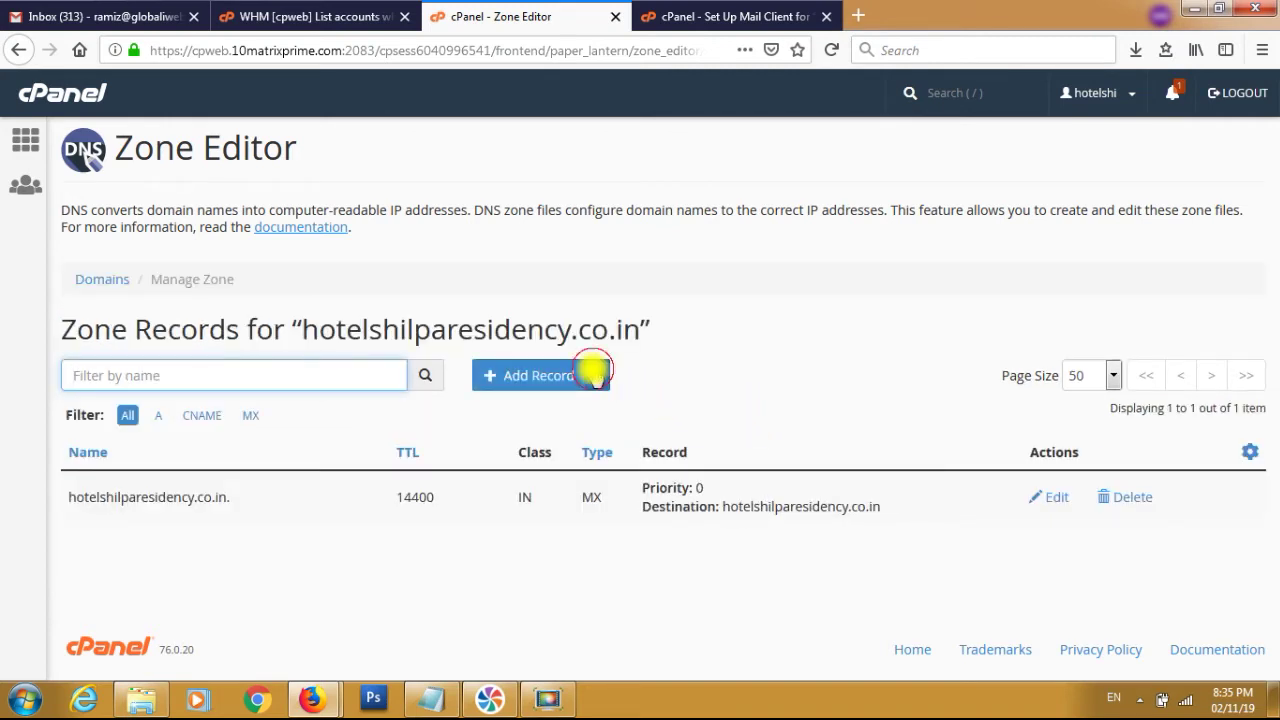
{"action": "left_click", "coordinate": [596, 375]}
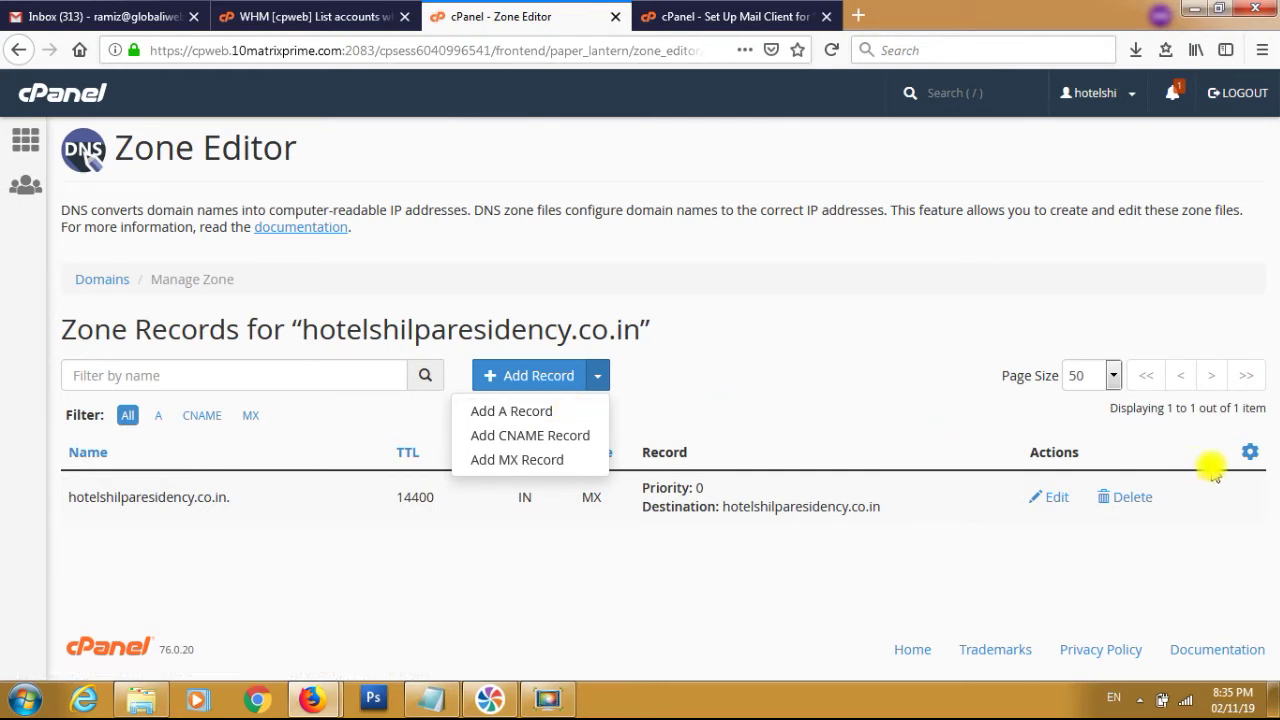
{"action": "left_click", "coordinate": [1250, 456]}
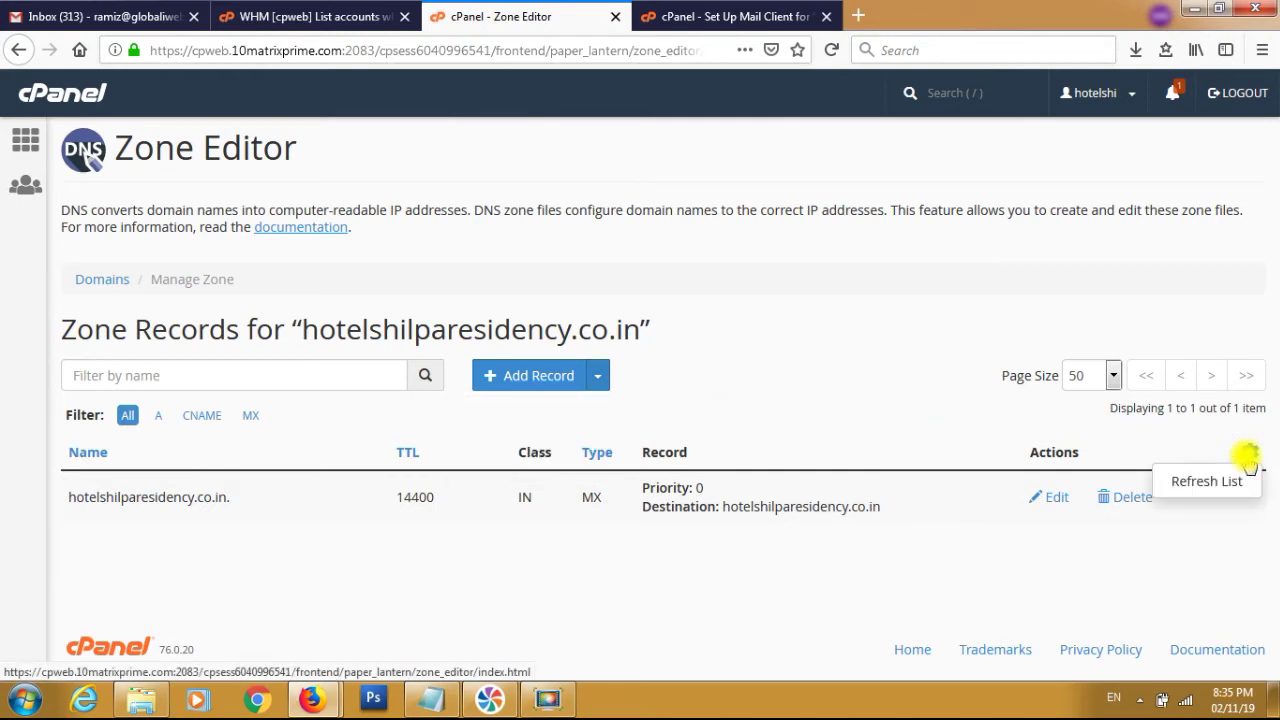
{"action": "left_click", "coordinate": [596, 375]}
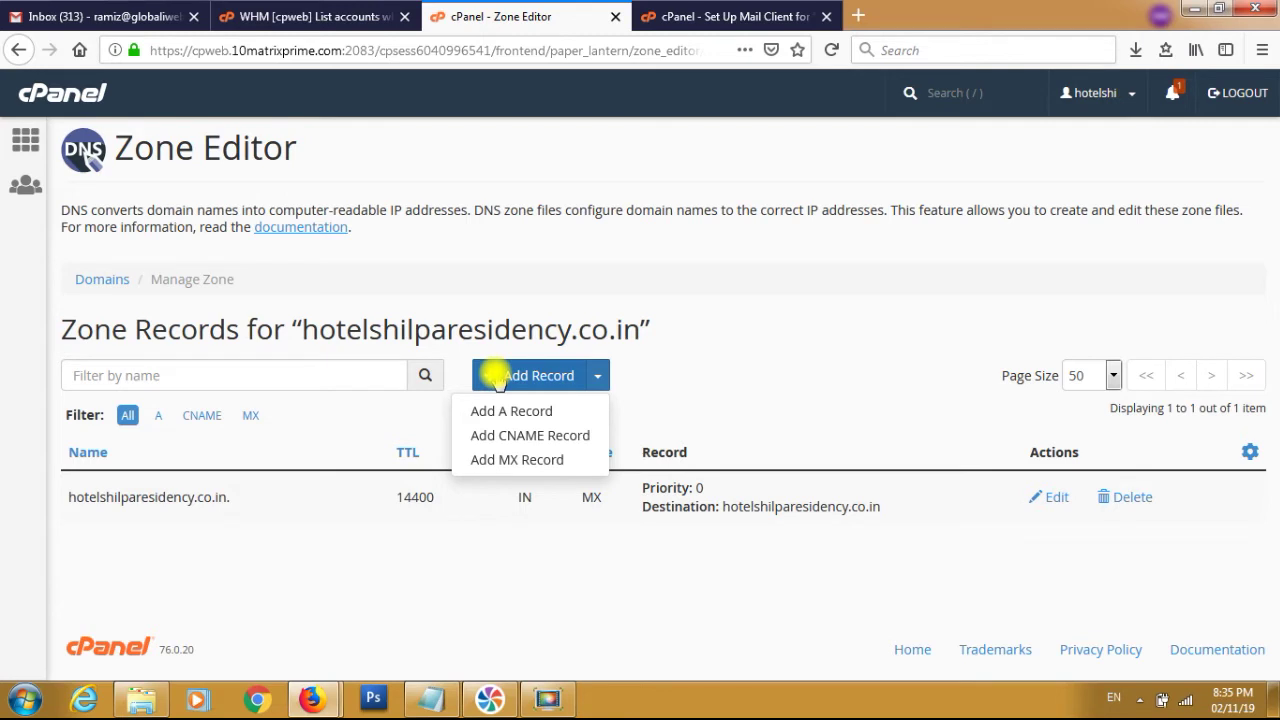
{"action": "left_click", "coordinate": [497, 378]}
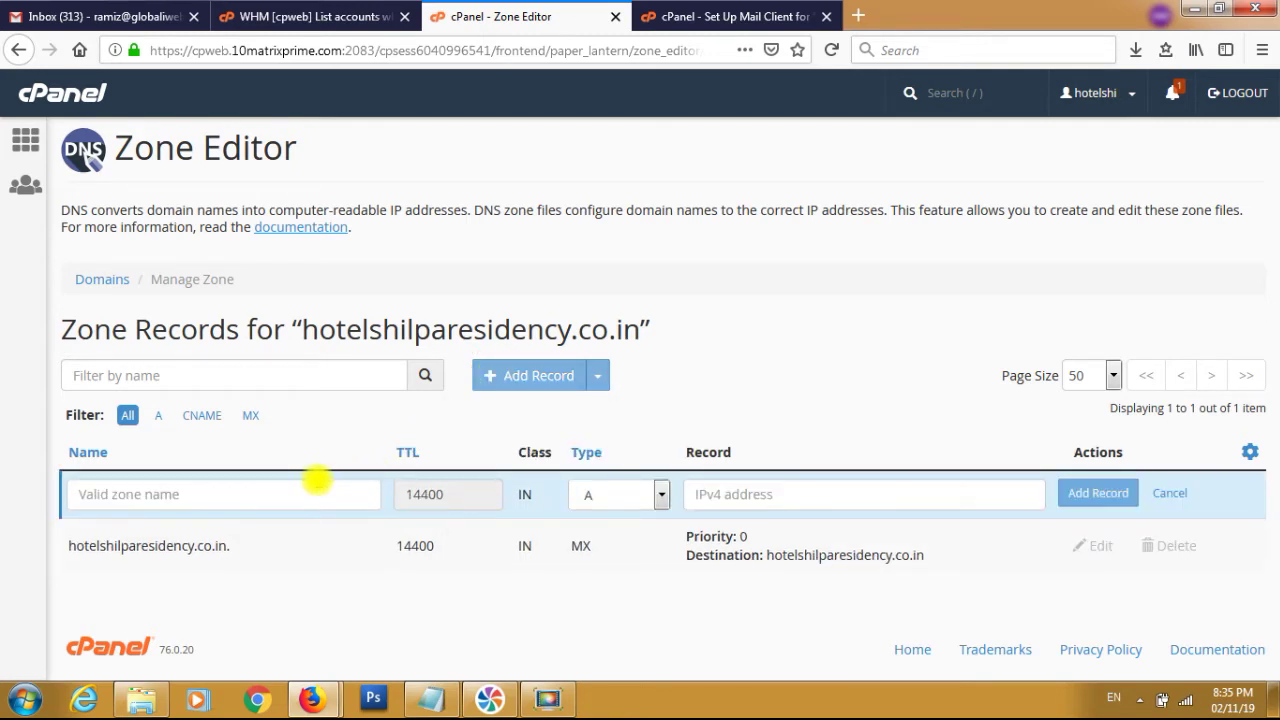
Step: Name the new record 'hotelshilparesidency.co.in.' and keep its type as A
{"action": "left_click", "coordinate": [301, 492]}
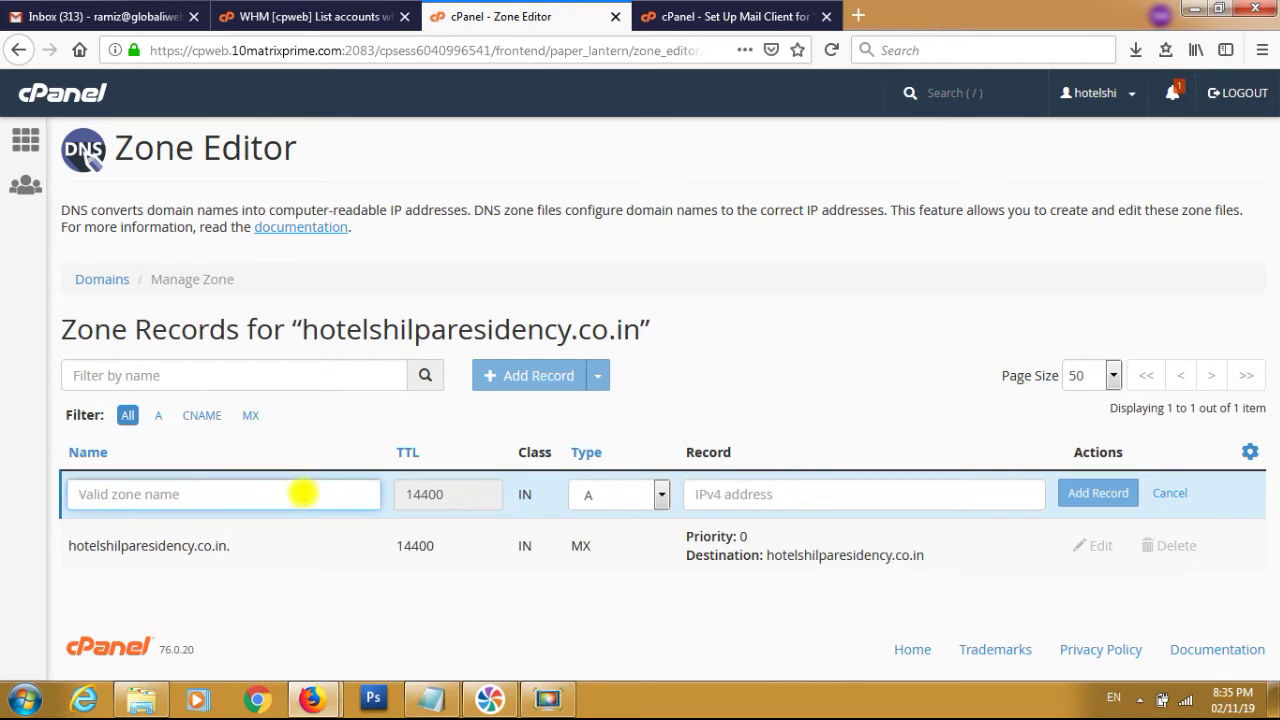
{"action": "type", "text": "hotelshil"}
{"action": "left_click", "coordinate": [287, 493]}
{"action": "type", "text": "paresidency"}
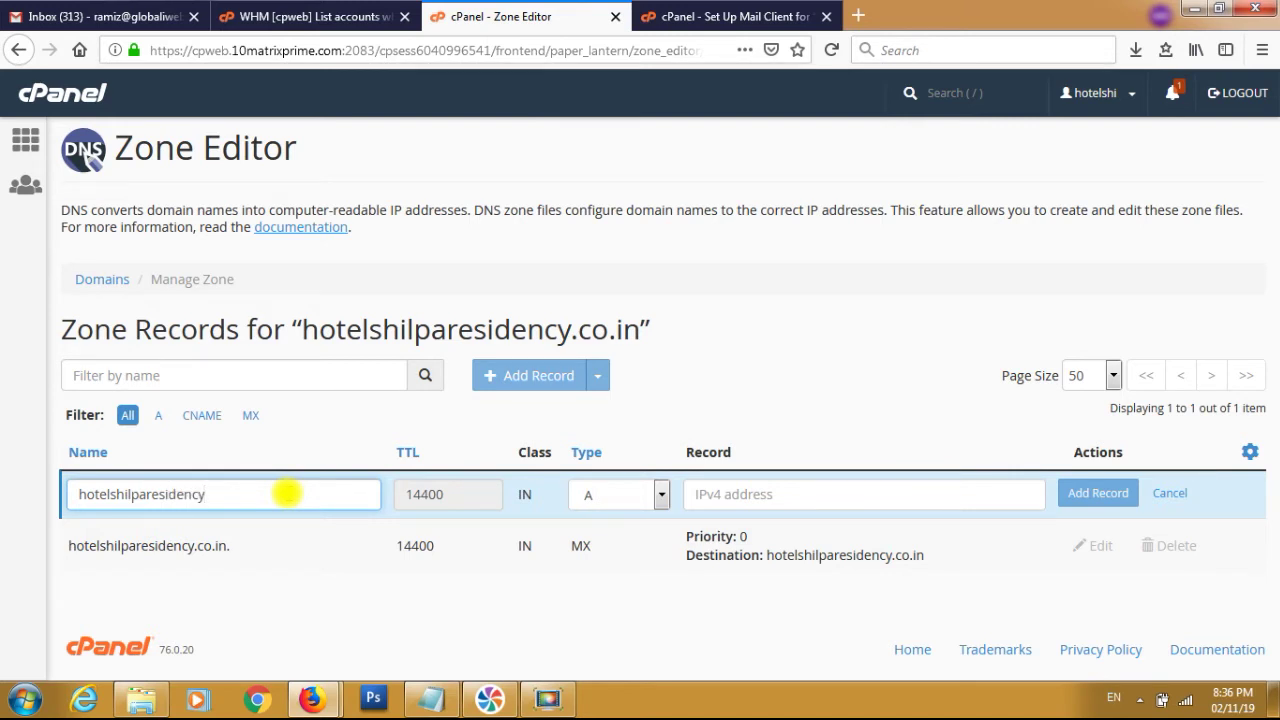
{"action": "type", "text": ".co.in."}
{"action": "key", "text": "Tab"}
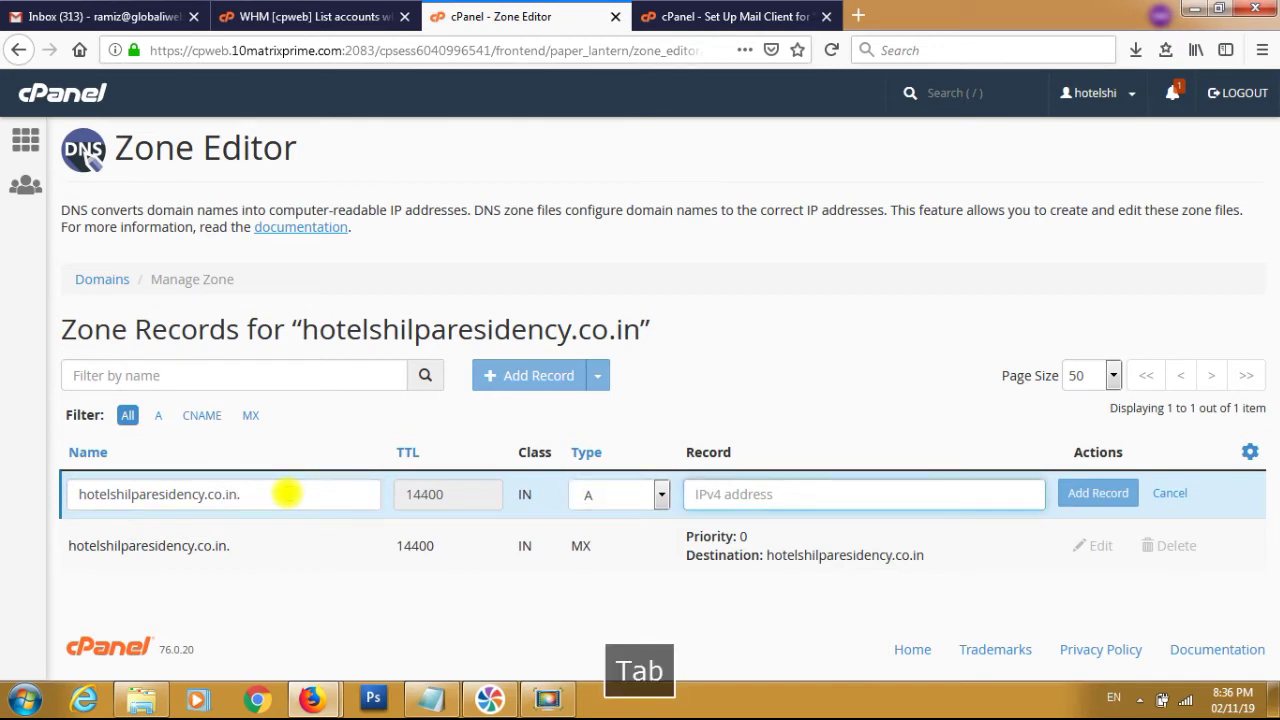
{"action": "key", "text": "shift+Tab"}
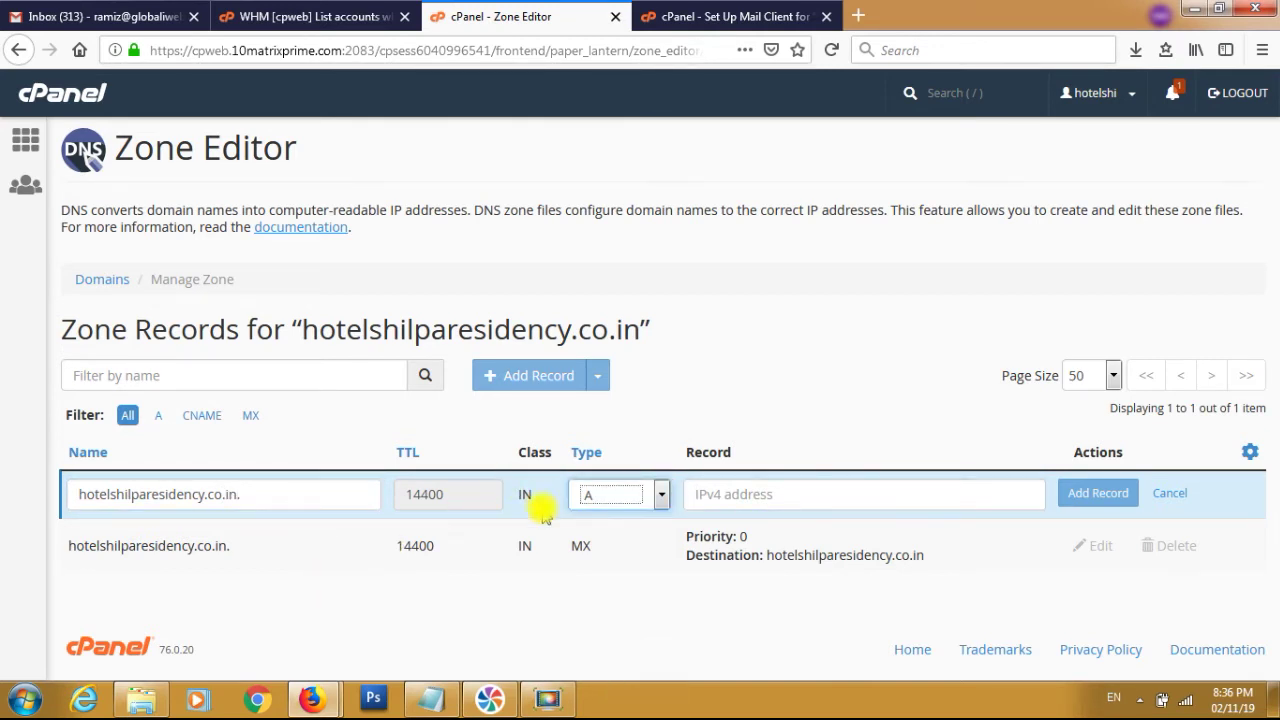
{"action": "left_click", "coordinate": [628, 500]}
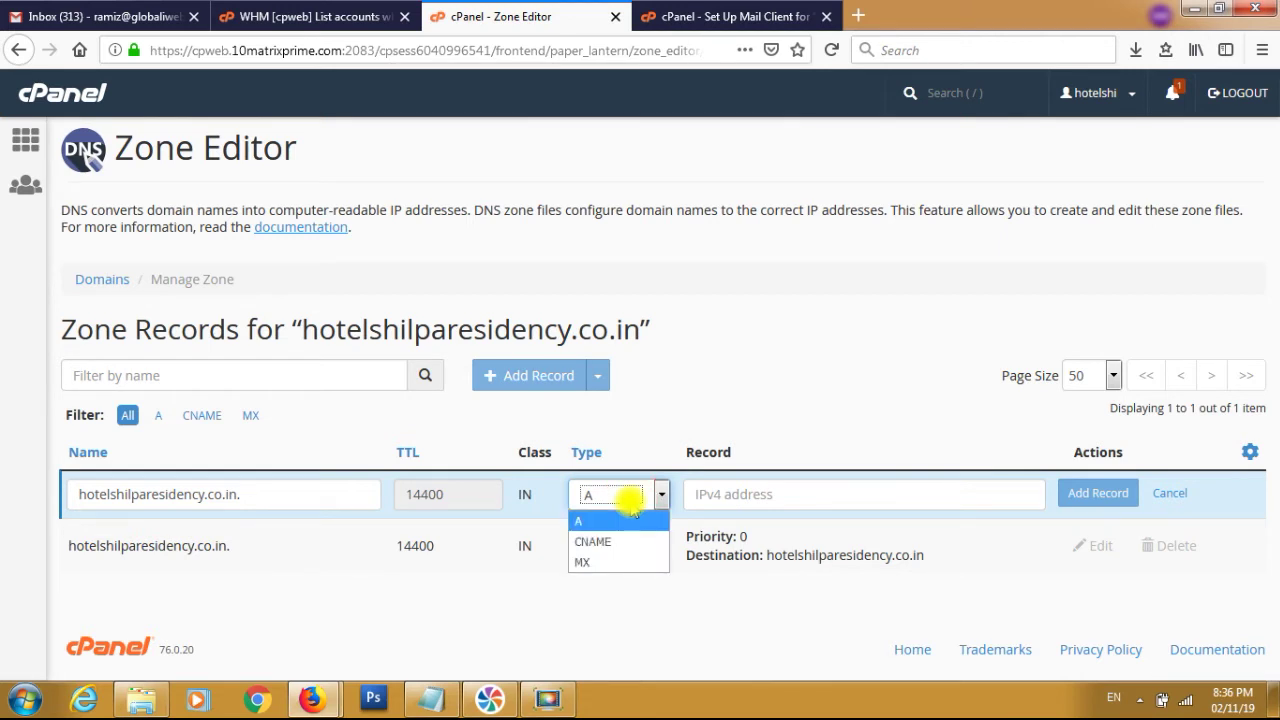
{"action": "left_click", "coordinate": [630, 515]}
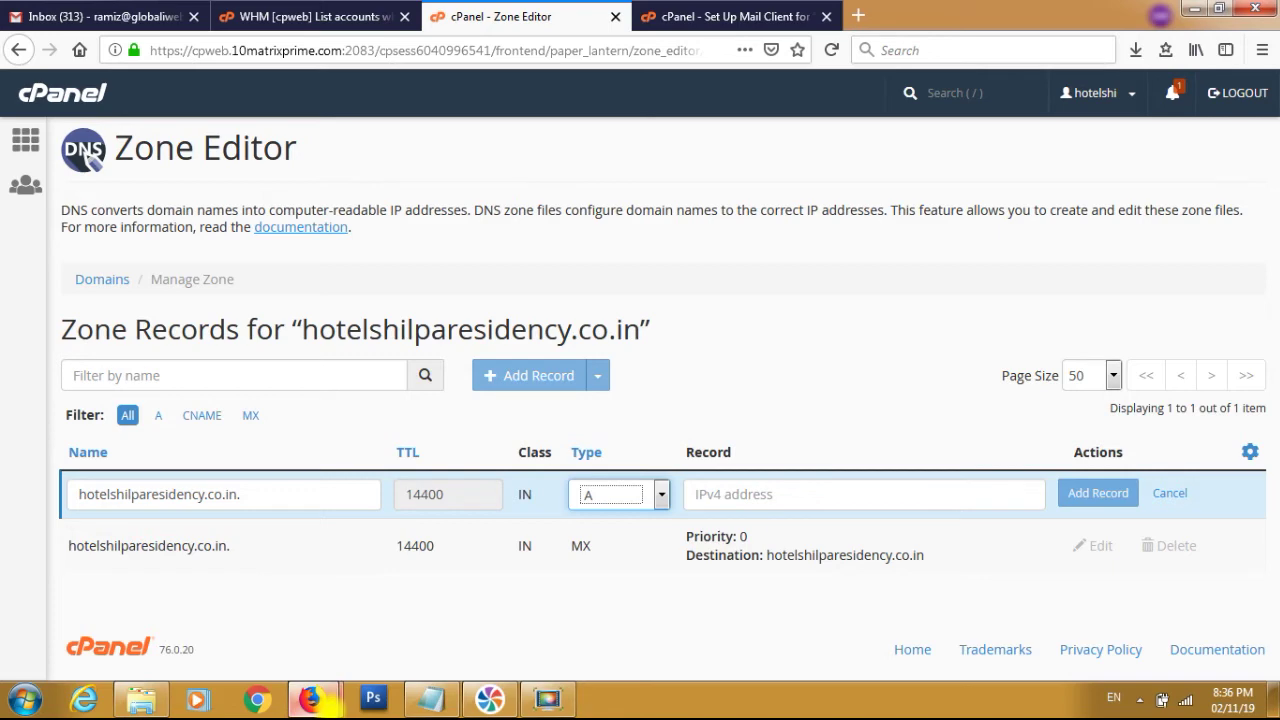
Step: Switch to HTML file upload verification, save google03fceeed39346b95.html, and return to cPanel
{"action": "mouse_move", "coordinate": [313, 697]}
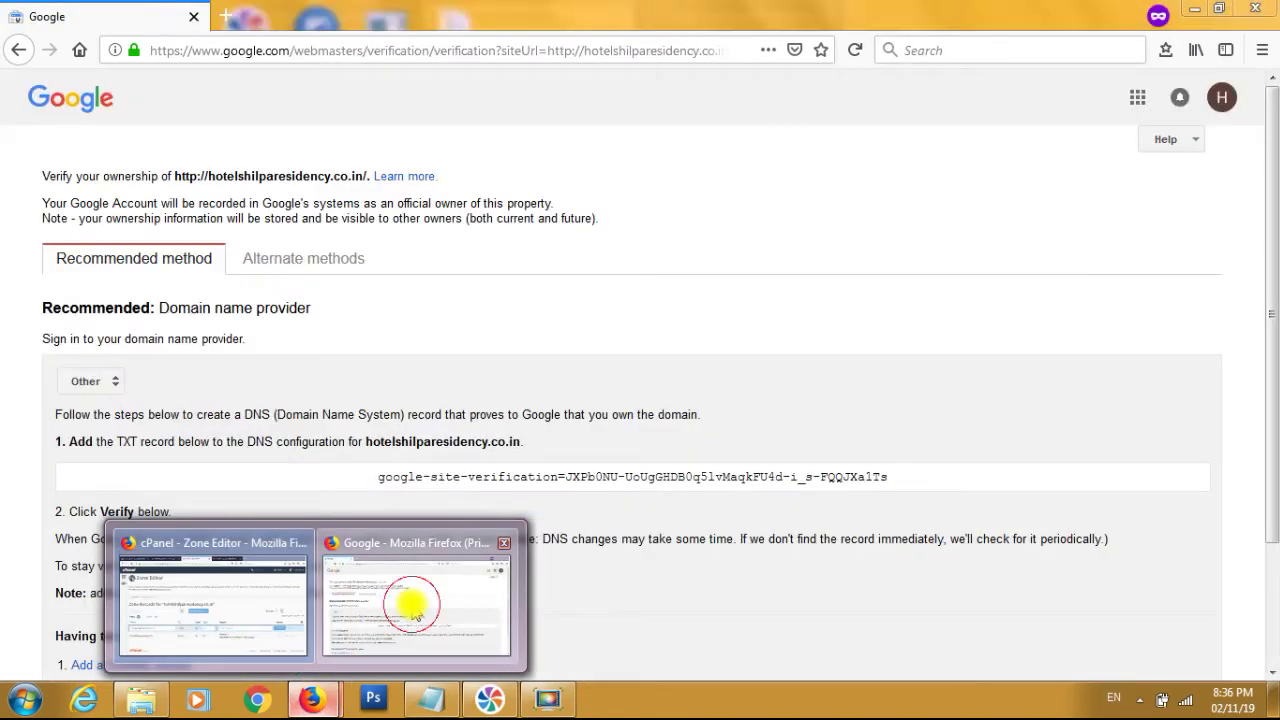
{"action": "left_click", "coordinate": [409, 603]}
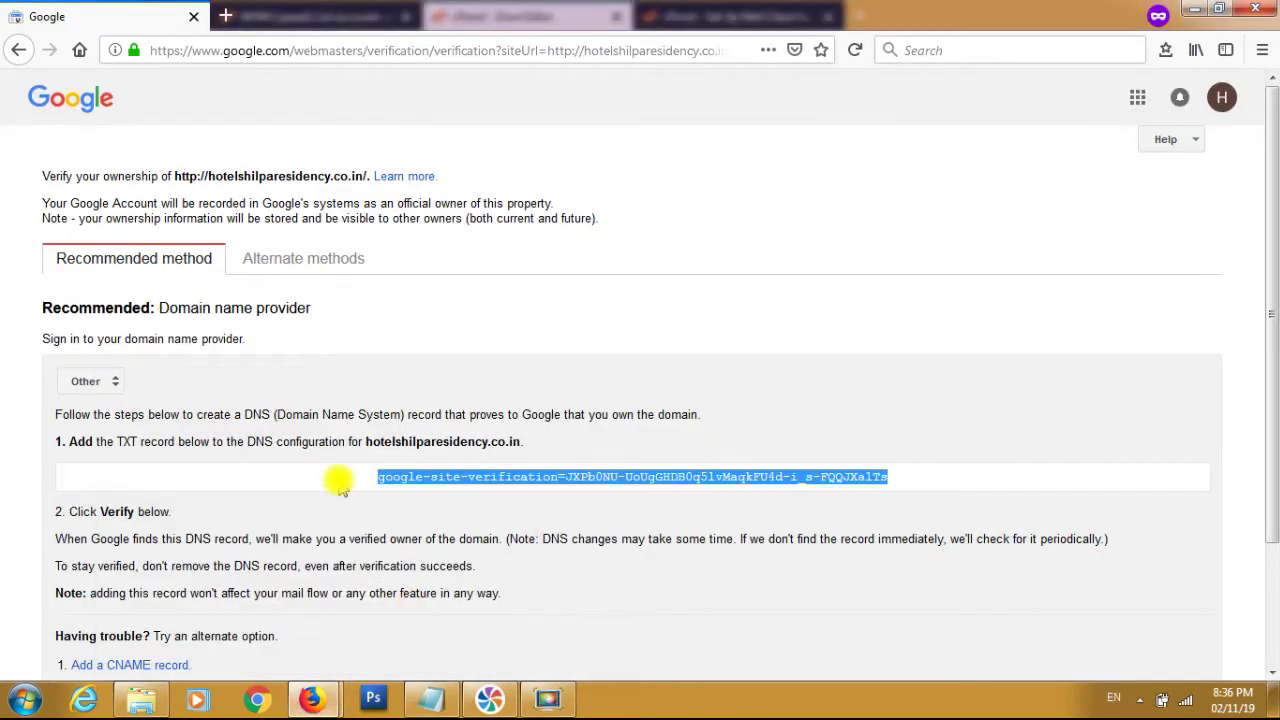
{"action": "left_click", "coordinate": [316, 262]}
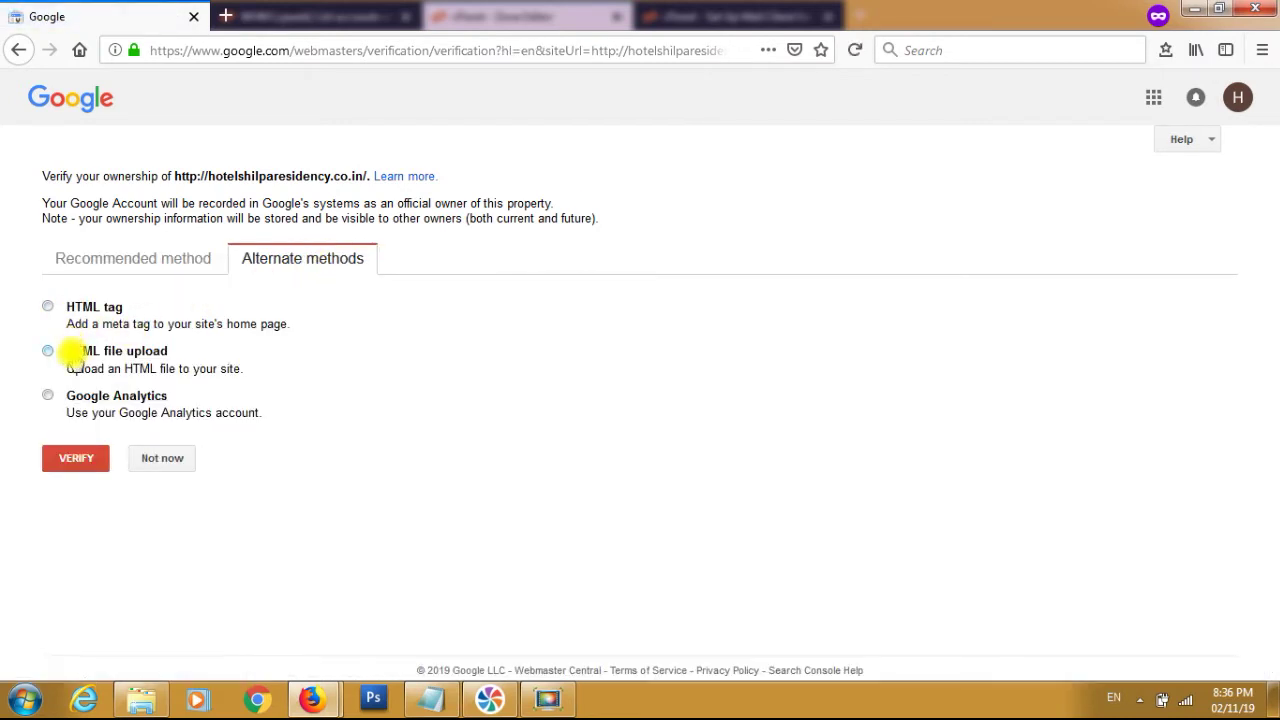
{"action": "left_click", "coordinate": [72, 352]}
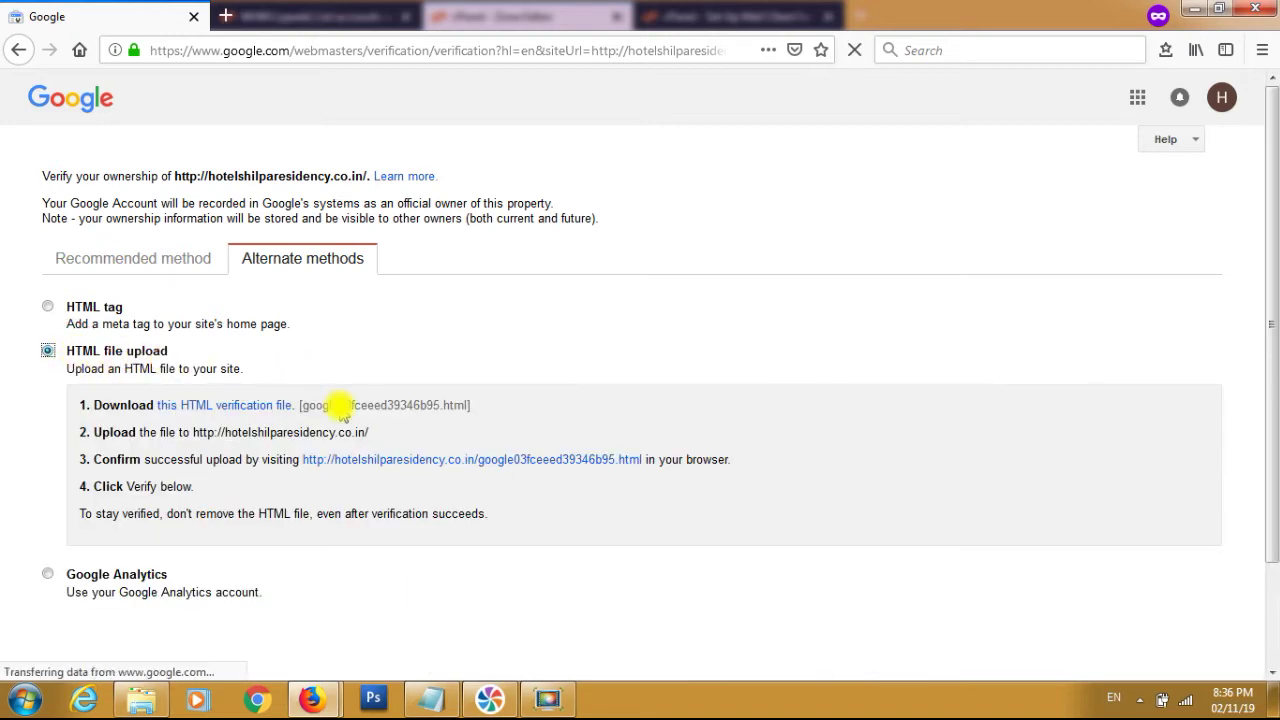
{"action": "left_click", "coordinate": [247, 405]}
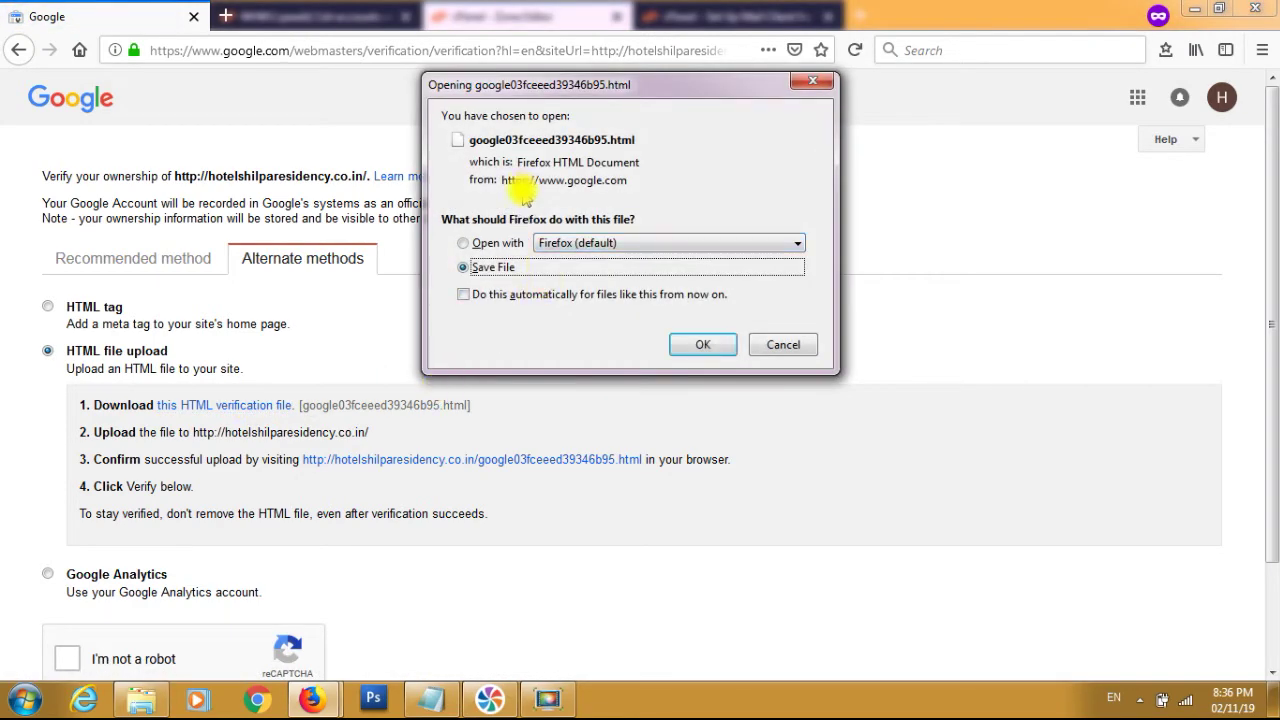
{"action": "left_click", "coordinate": [700, 345]}
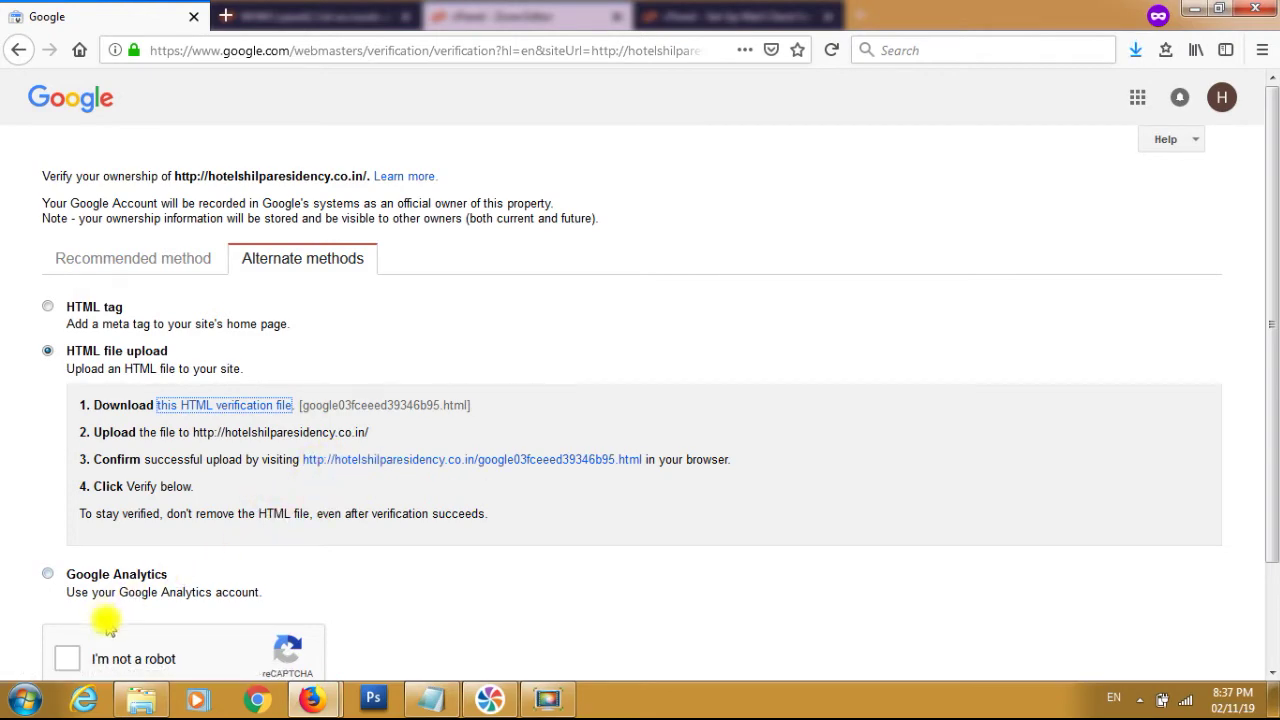
{"action": "mouse_move", "coordinate": [313, 692]}
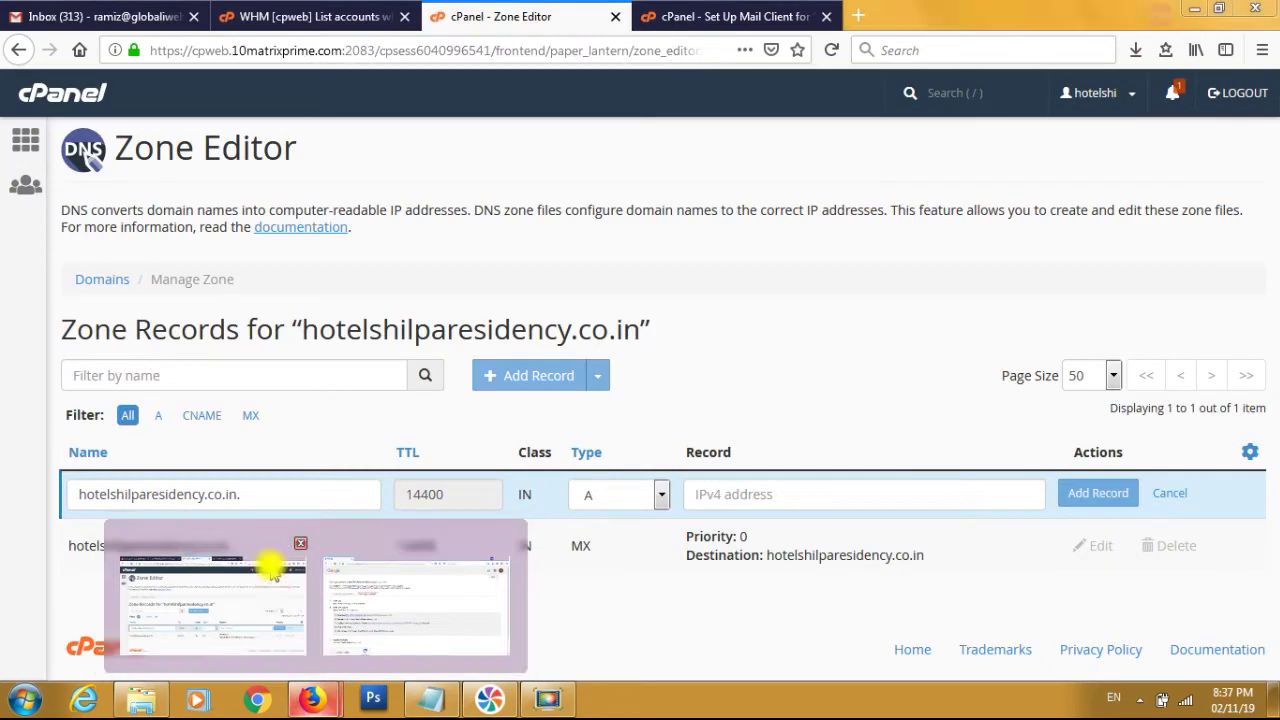
{"action": "left_click", "coordinate": [266, 563]}
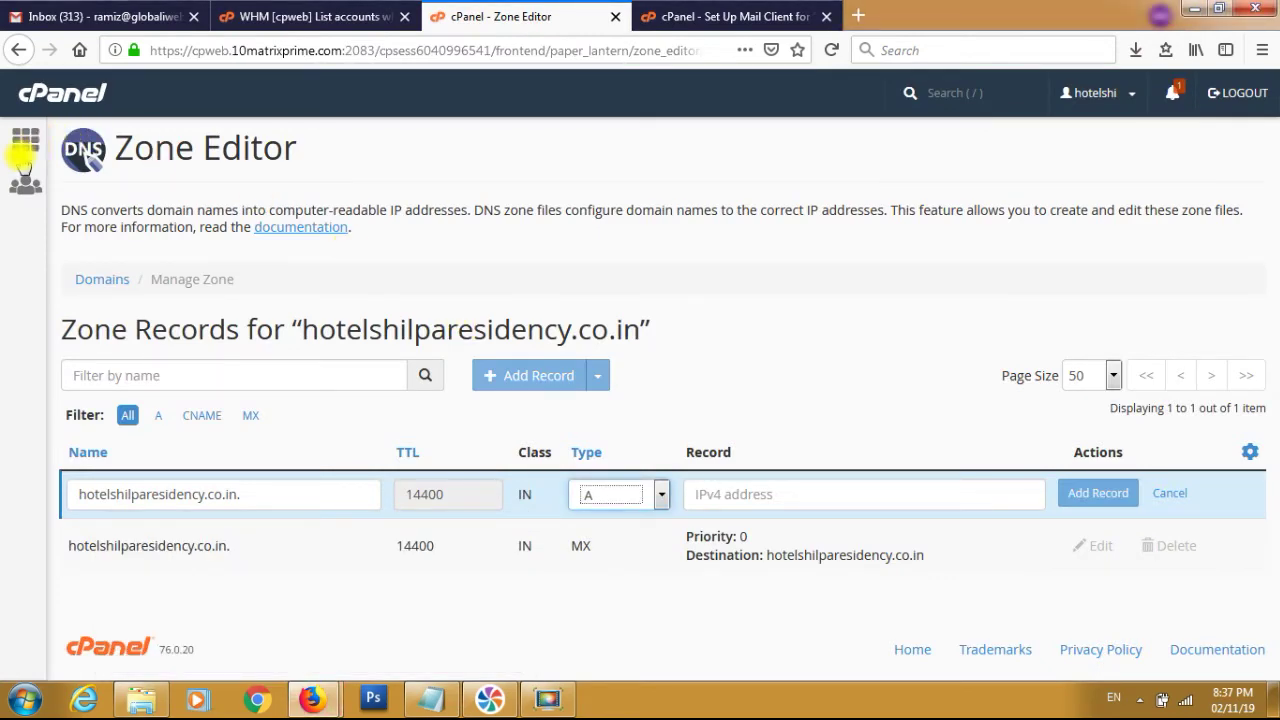
Step: Upload google03fceeed39346b95.html from Downloads into public_html using the File Manager
{"action": "left_click", "coordinate": [26, 140]}
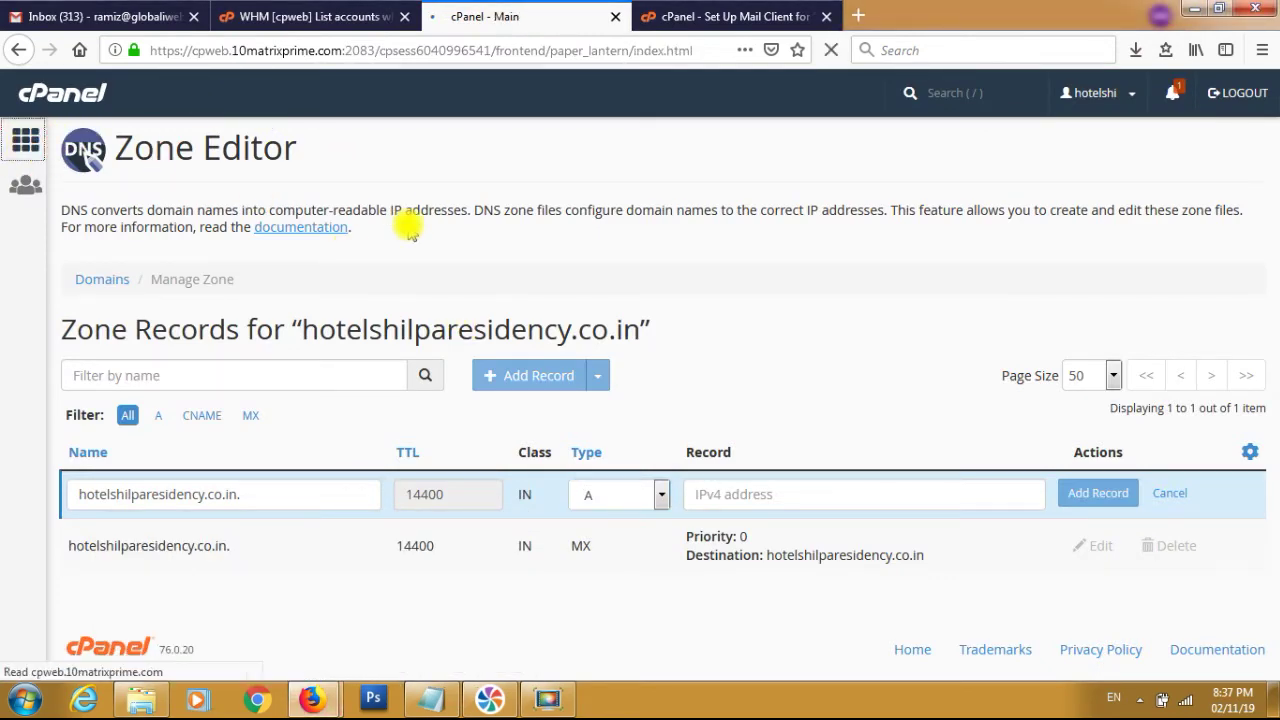
{"action": "left_click", "coordinate": [212, 256]}
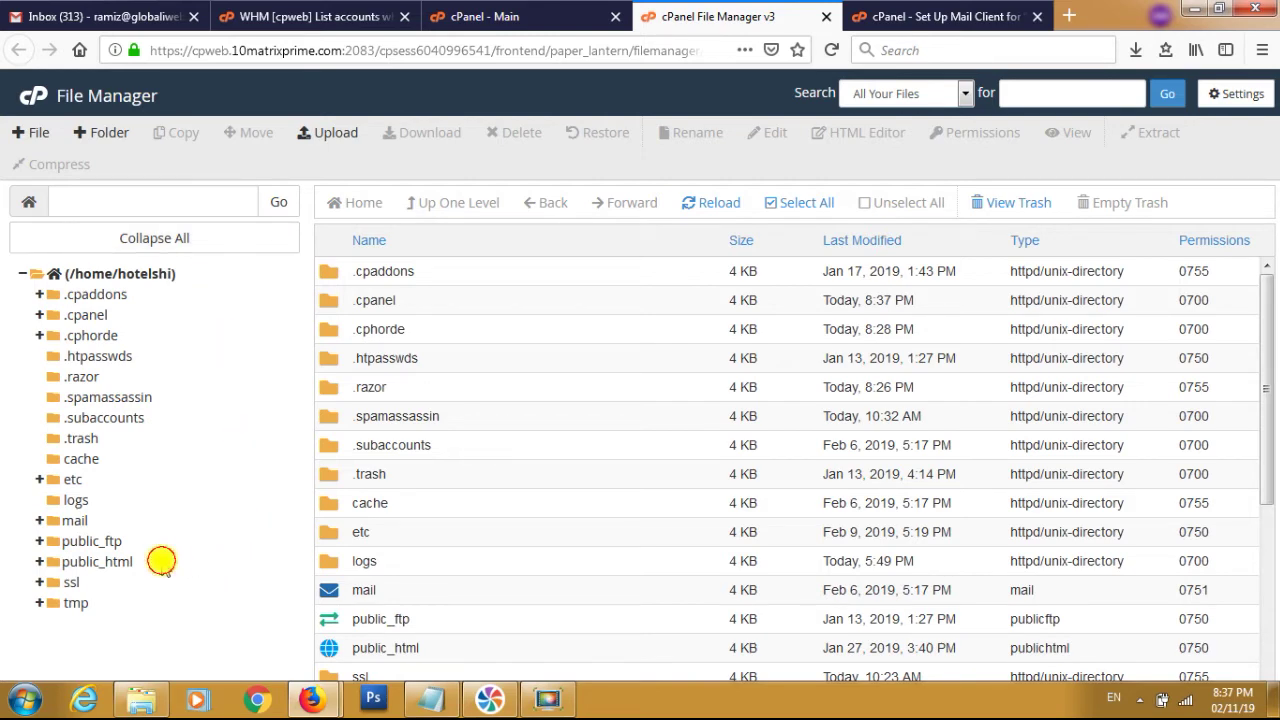
{"action": "left_click", "coordinate": [162, 562]}
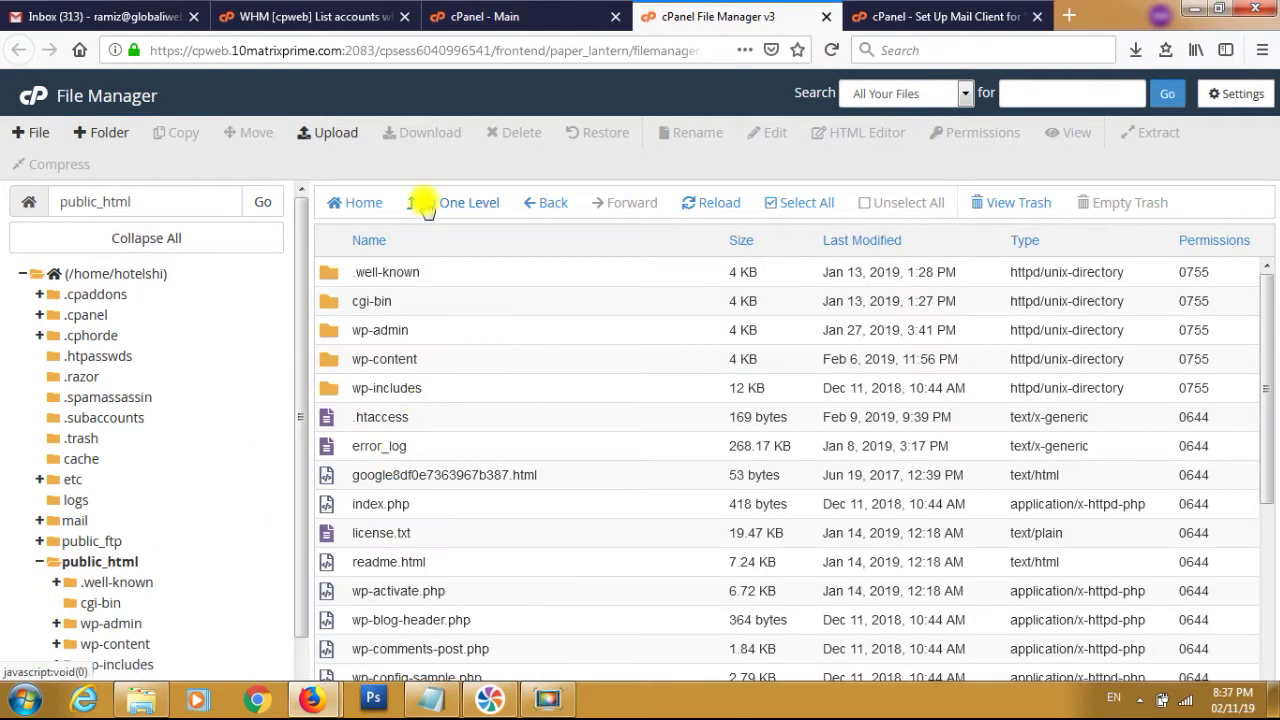
{"action": "left_click", "coordinate": [330, 133]}
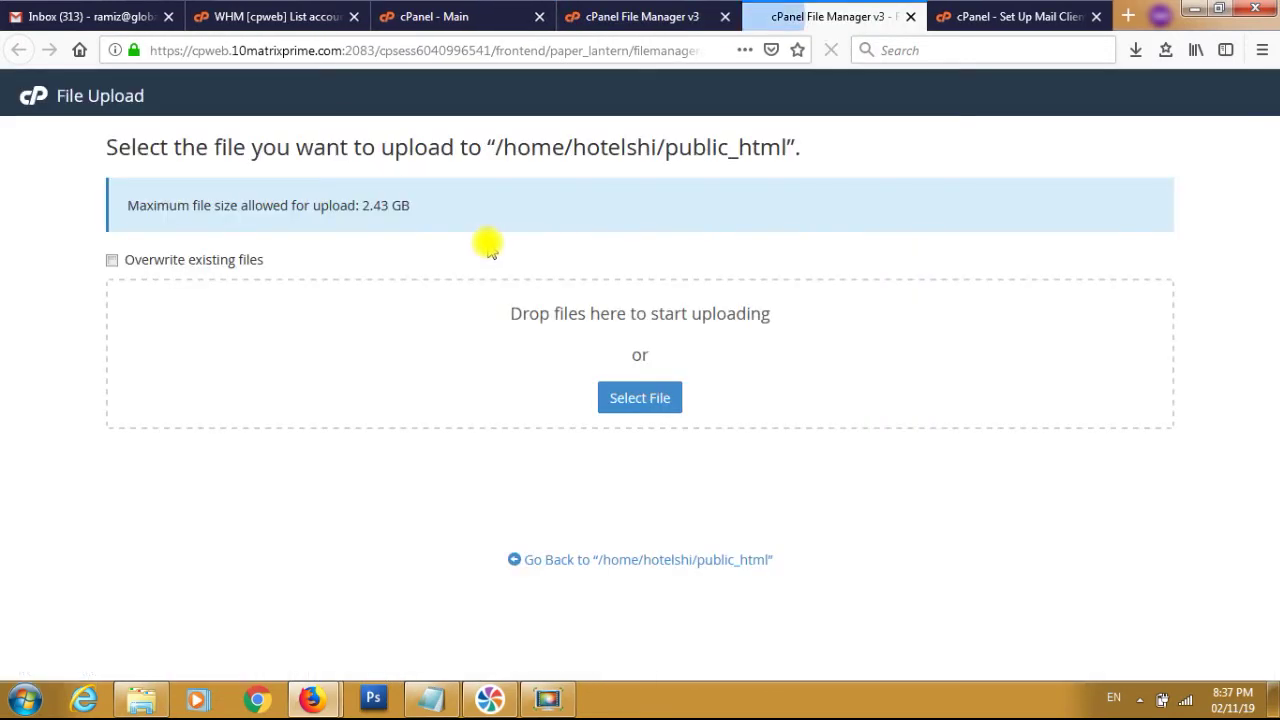
{"action": "left_click", "coordinate": [645, 410]}
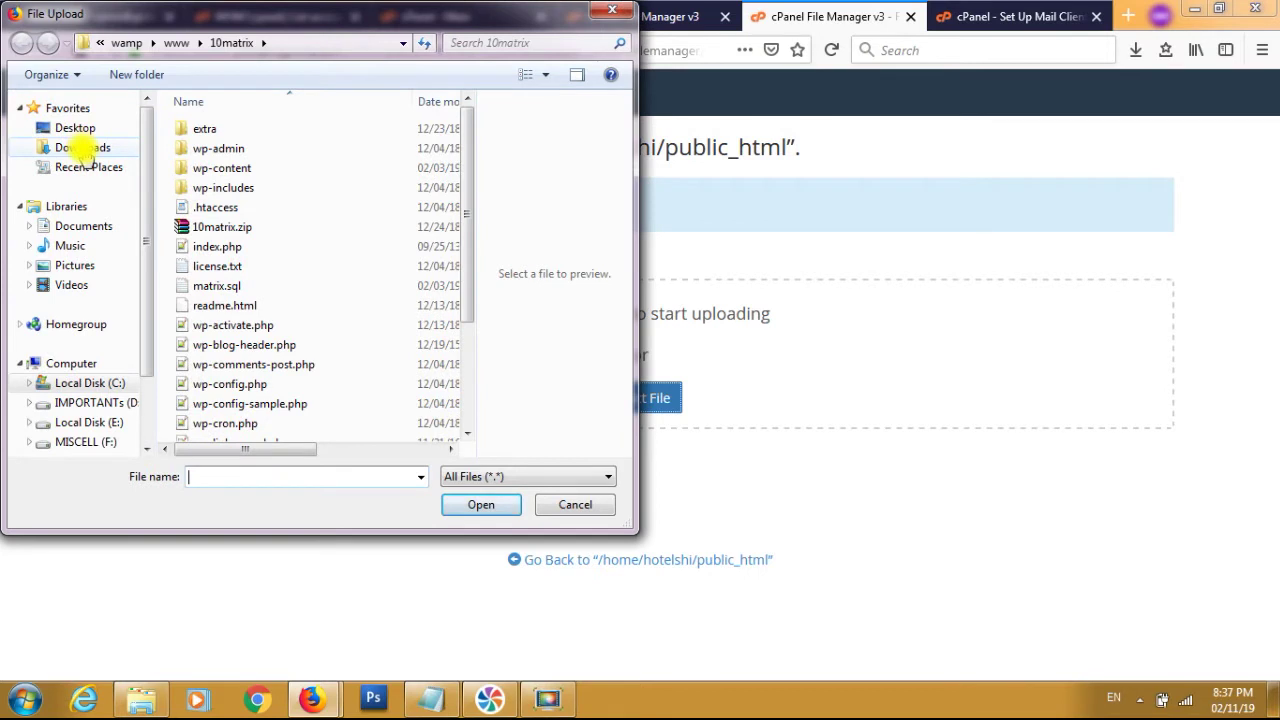
{"action": "left_click", "coordinate": [84, 147]}
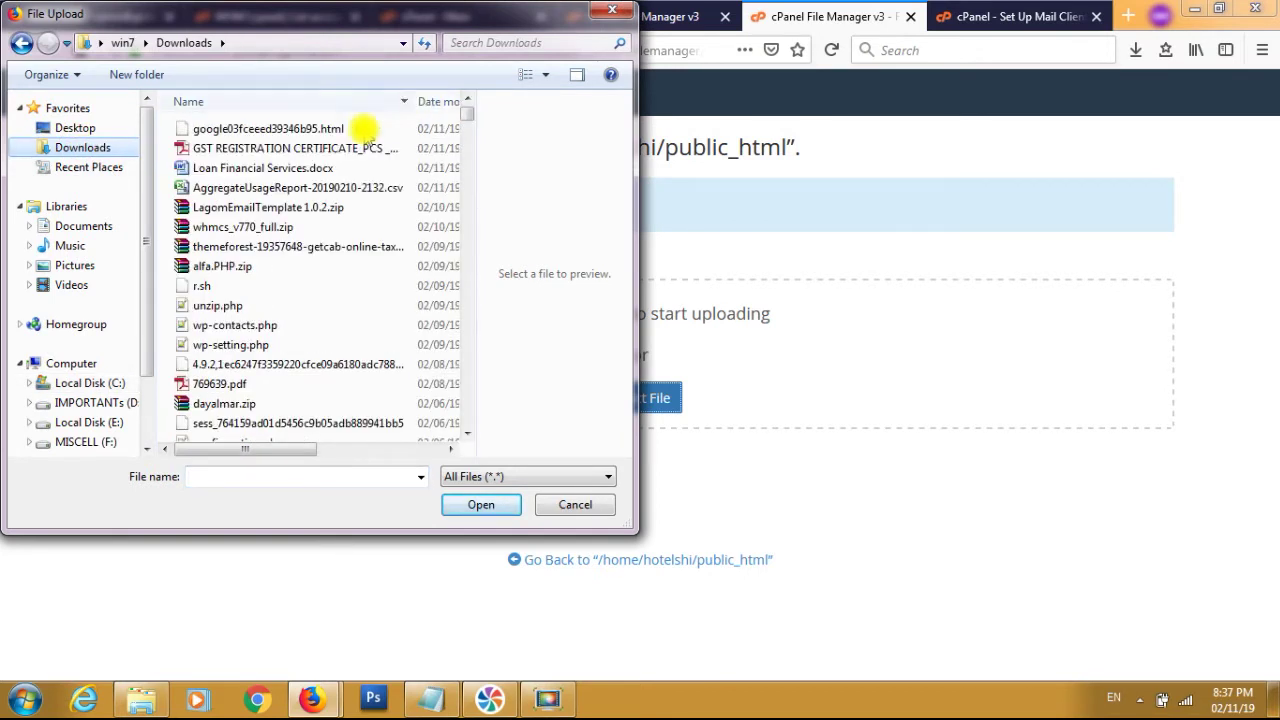
{"action": "left_click", "coordinate": [352, 130]}
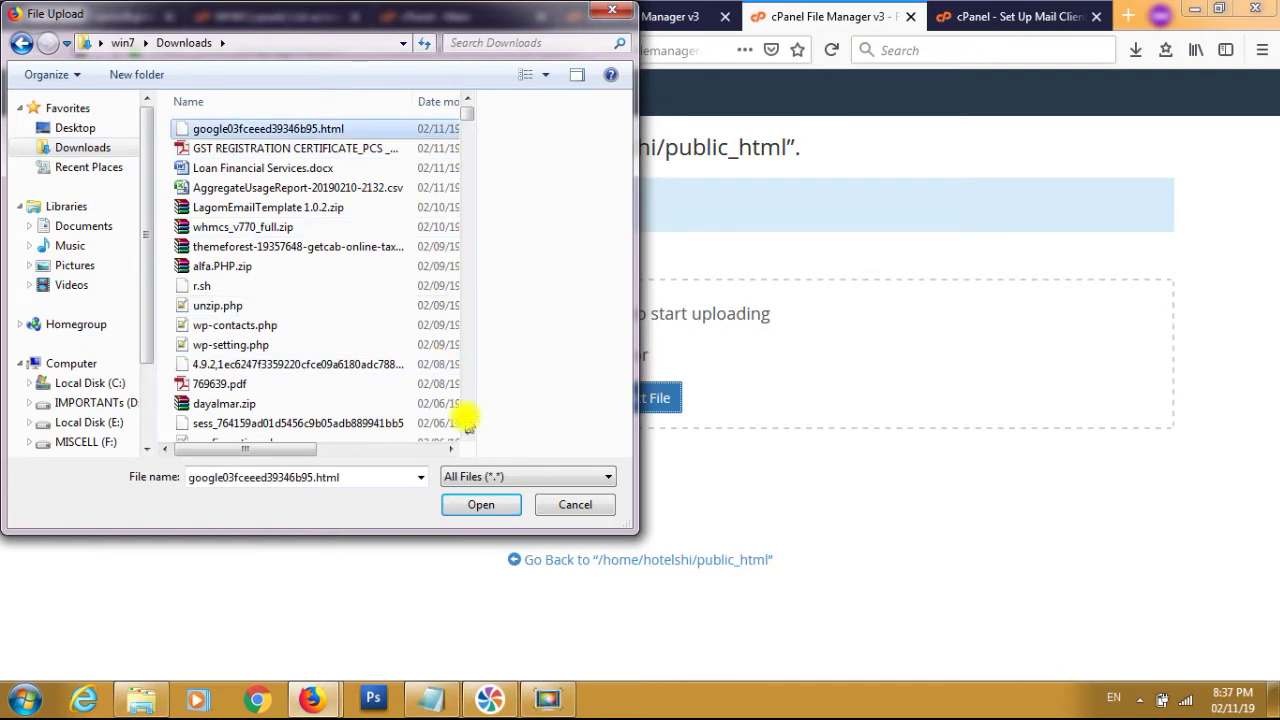
{"action": "left_click", "coordinate": [480, 506]}
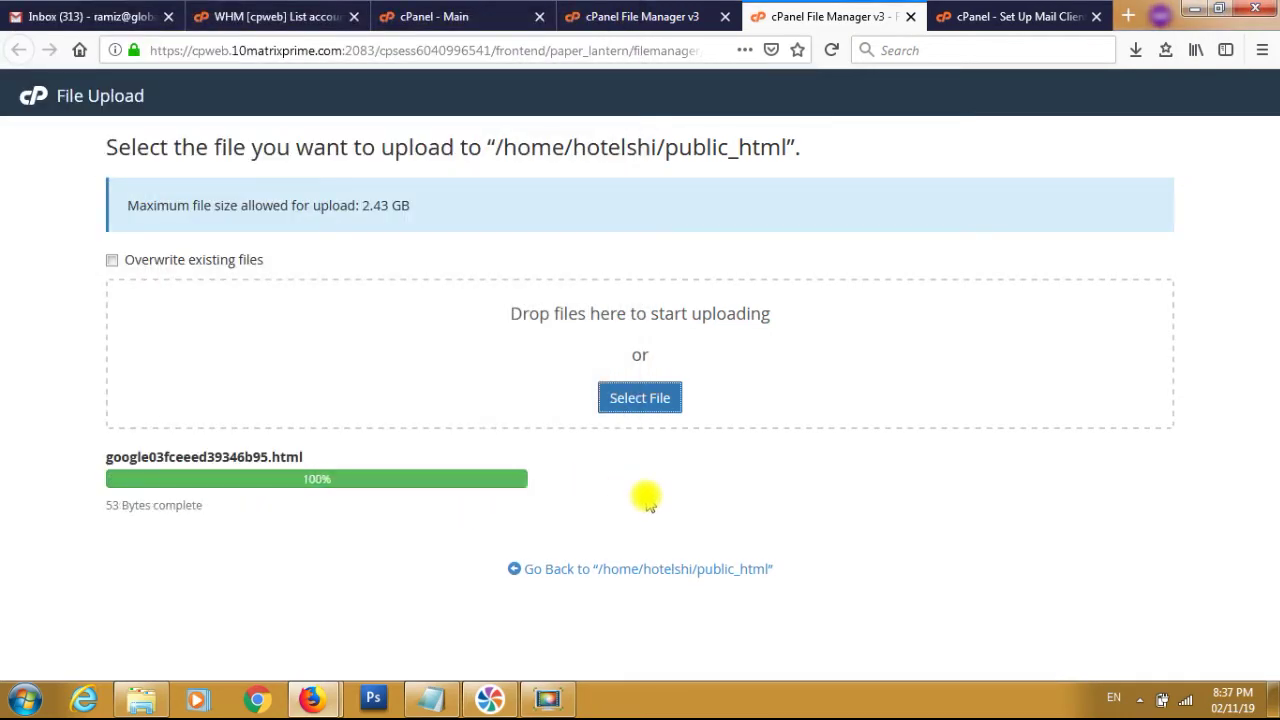
{"action": "left_click", "coordinate": [650, 569]}
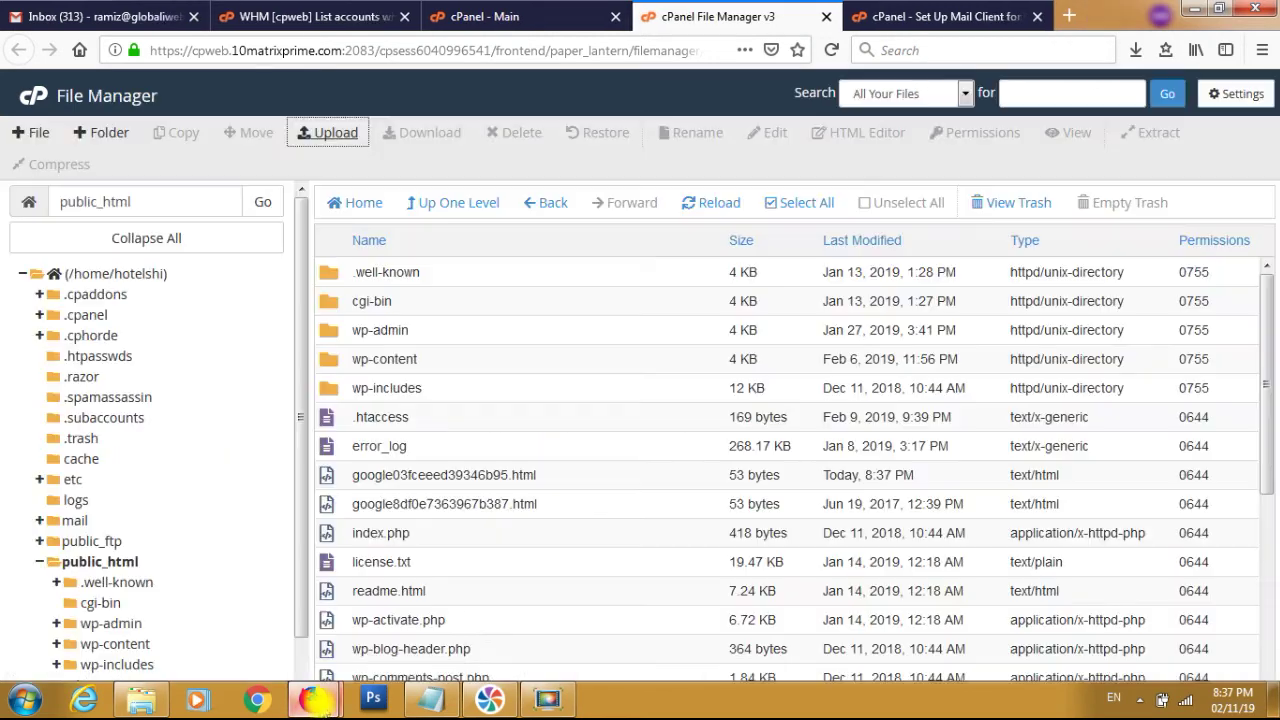
Step: Pass the traffic-lights robot check and verify ownership with the uploaded HTML file
{"action": "mouse_move", "coordinate": [315, 700]}
{"action": "left_click", "coordinate": [409, 590]}
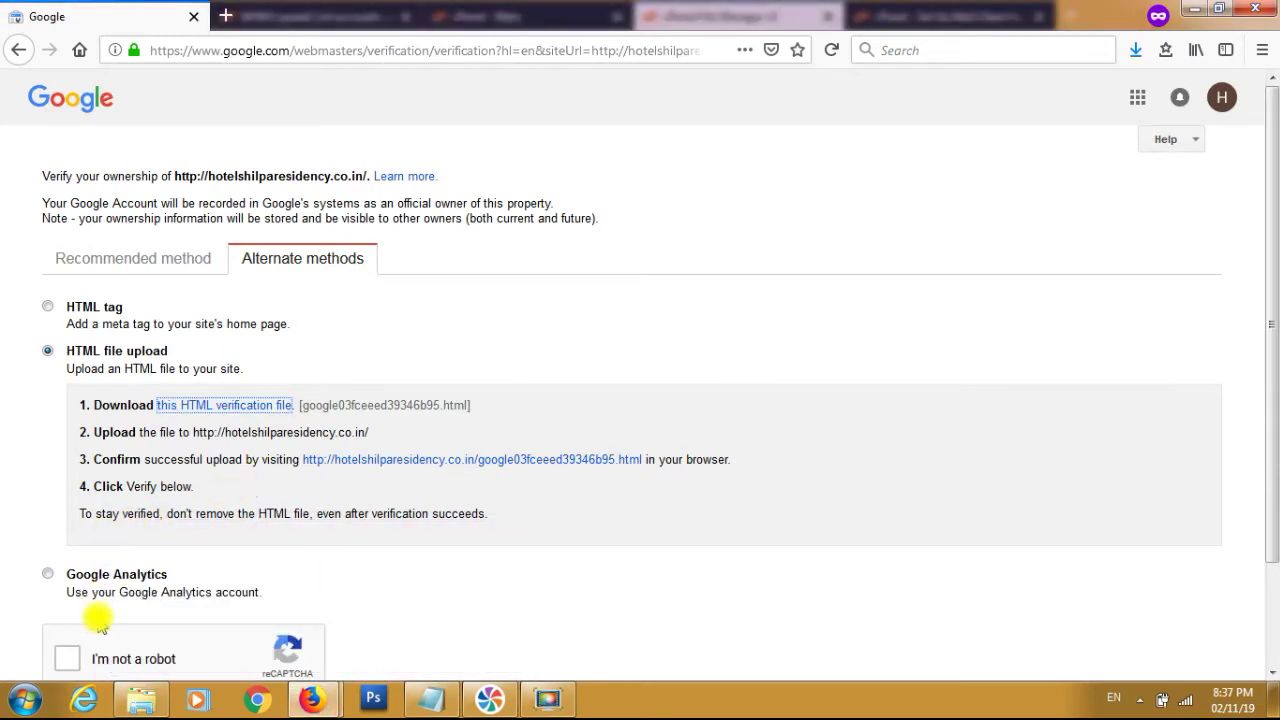
{"action": "left_click", "coordinate": [67, 658]}
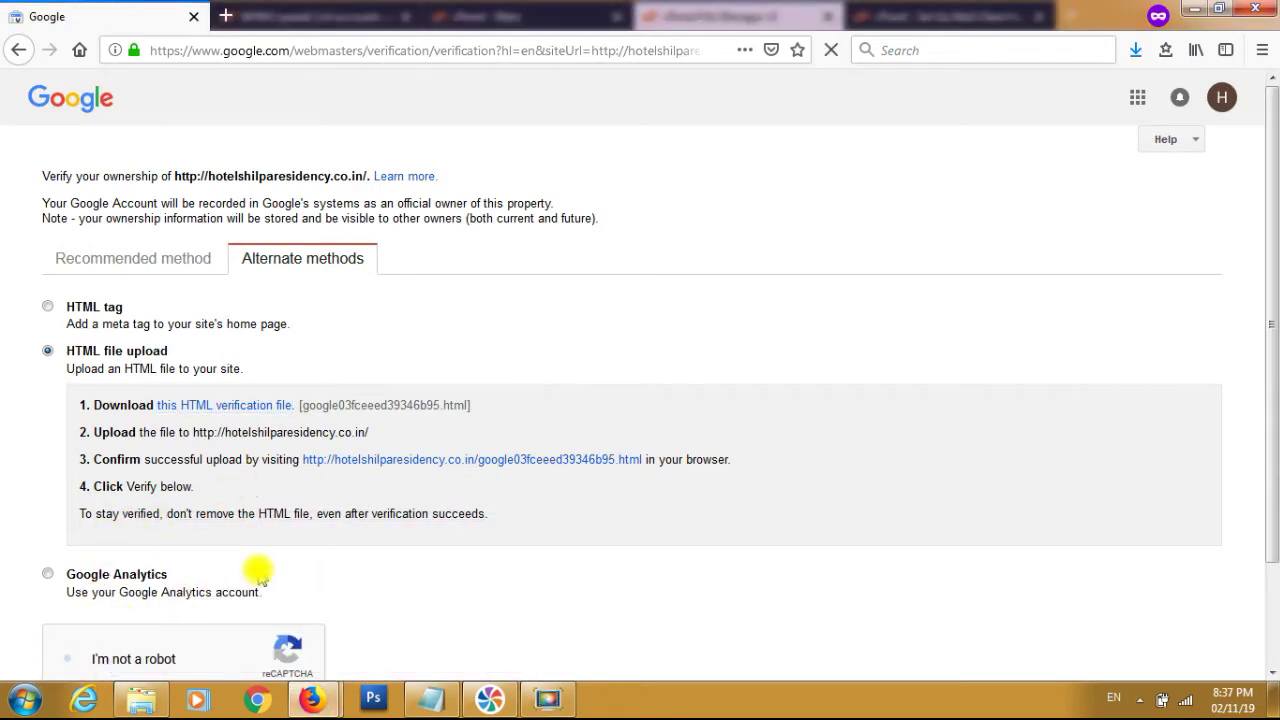
{"action": "scroll", "coordinate": [414, 488], "scroll_direction": "down", "scroll_amount": 3}
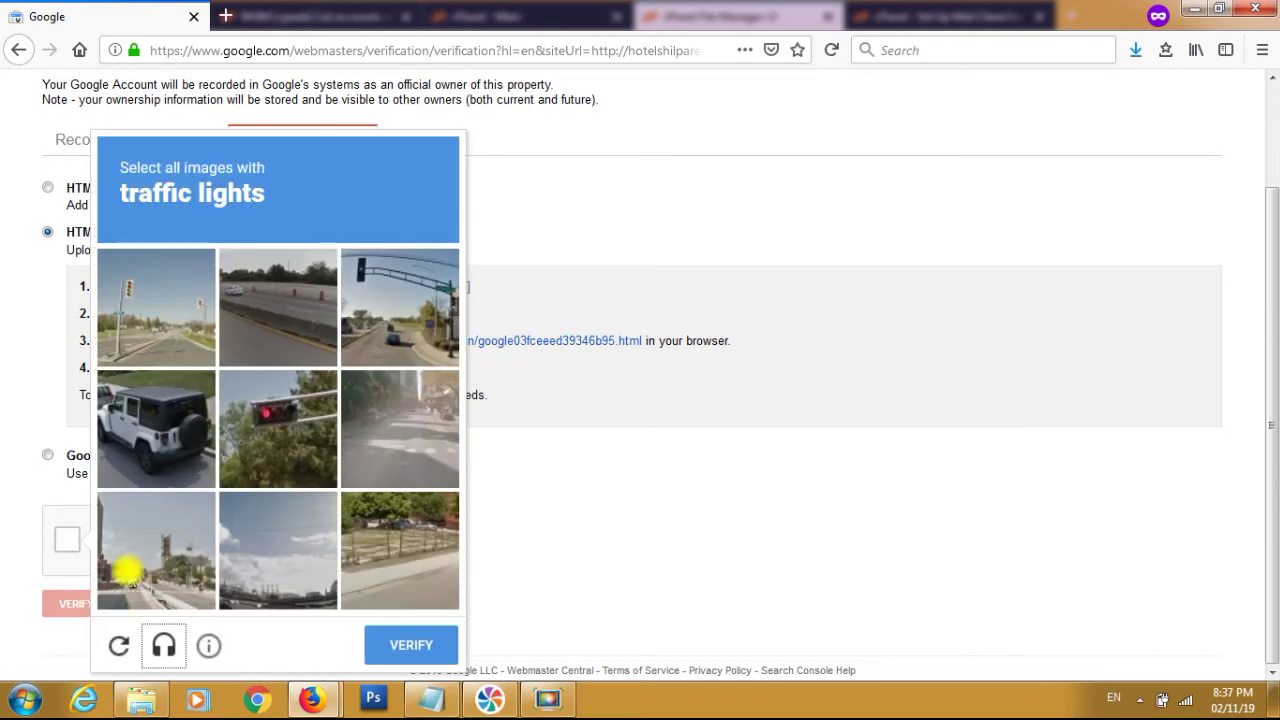
{"action": "left_click", "coordinate": [174, 323]}
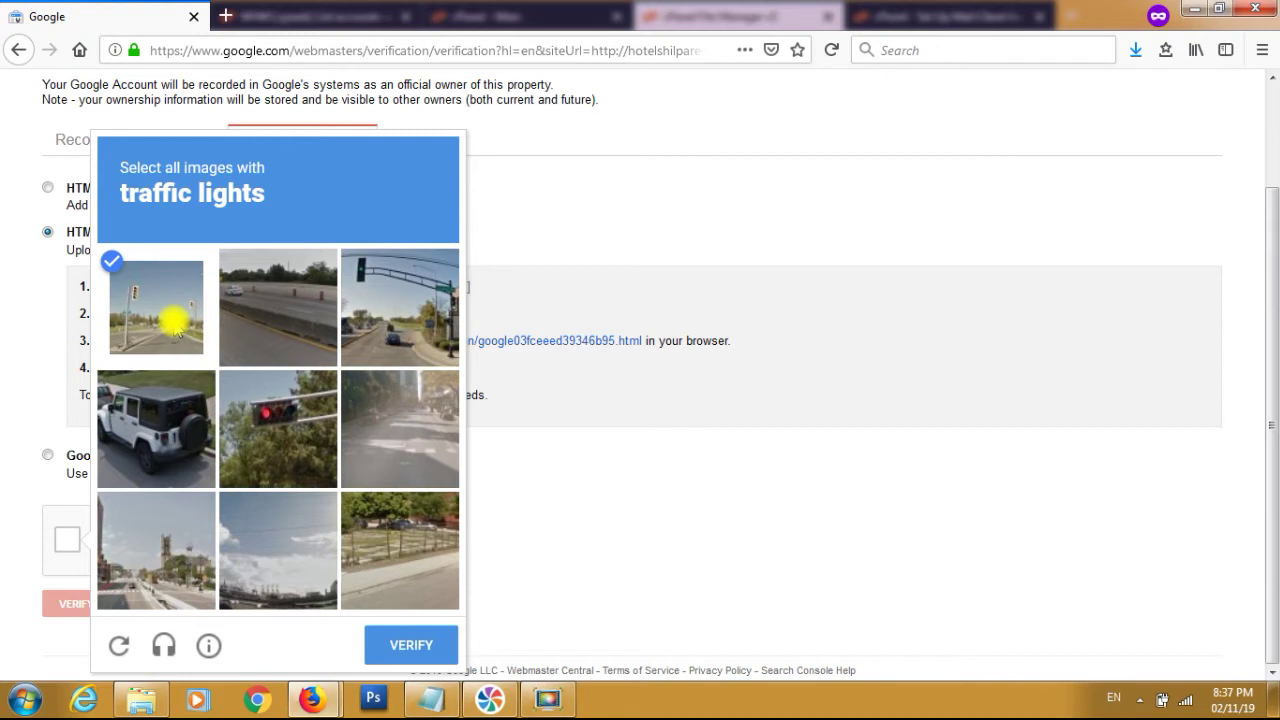
{"action": "left_click", "coordinate": [375, 302]}
{"action": "left_click", "coordinate": [263, 447]}
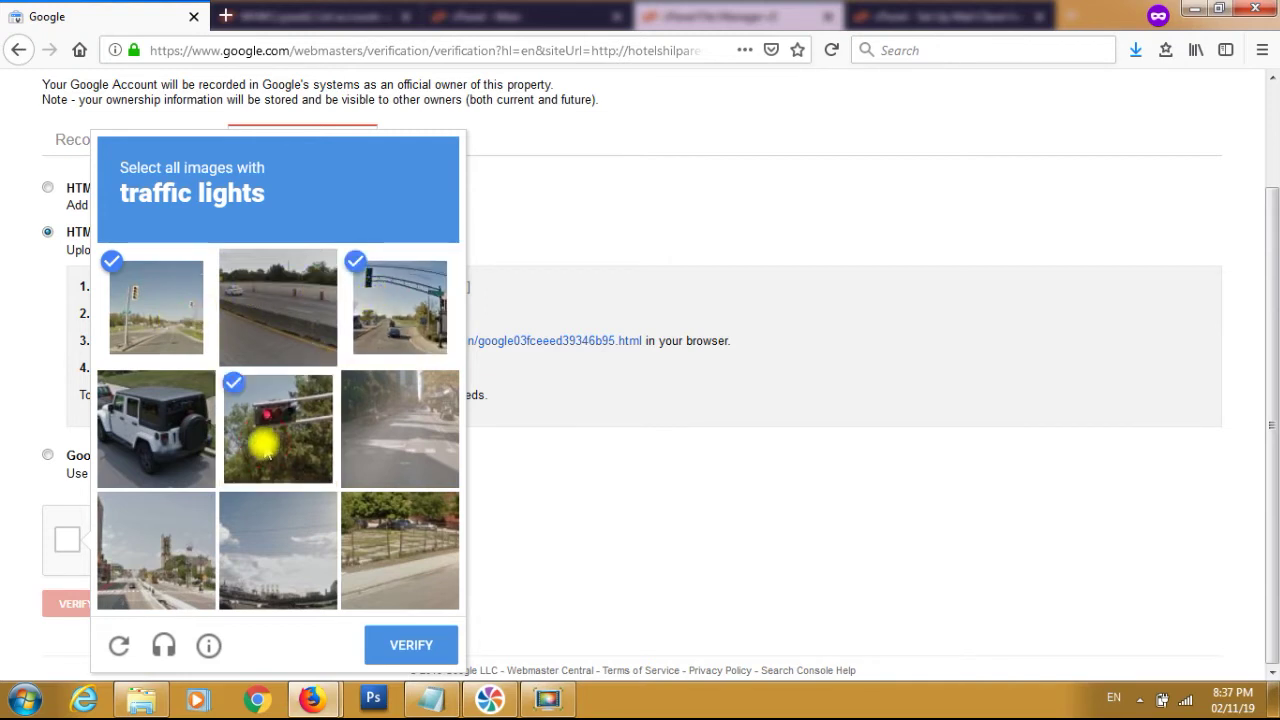
{"action": "left_click", "coordinate": [175, 540]}
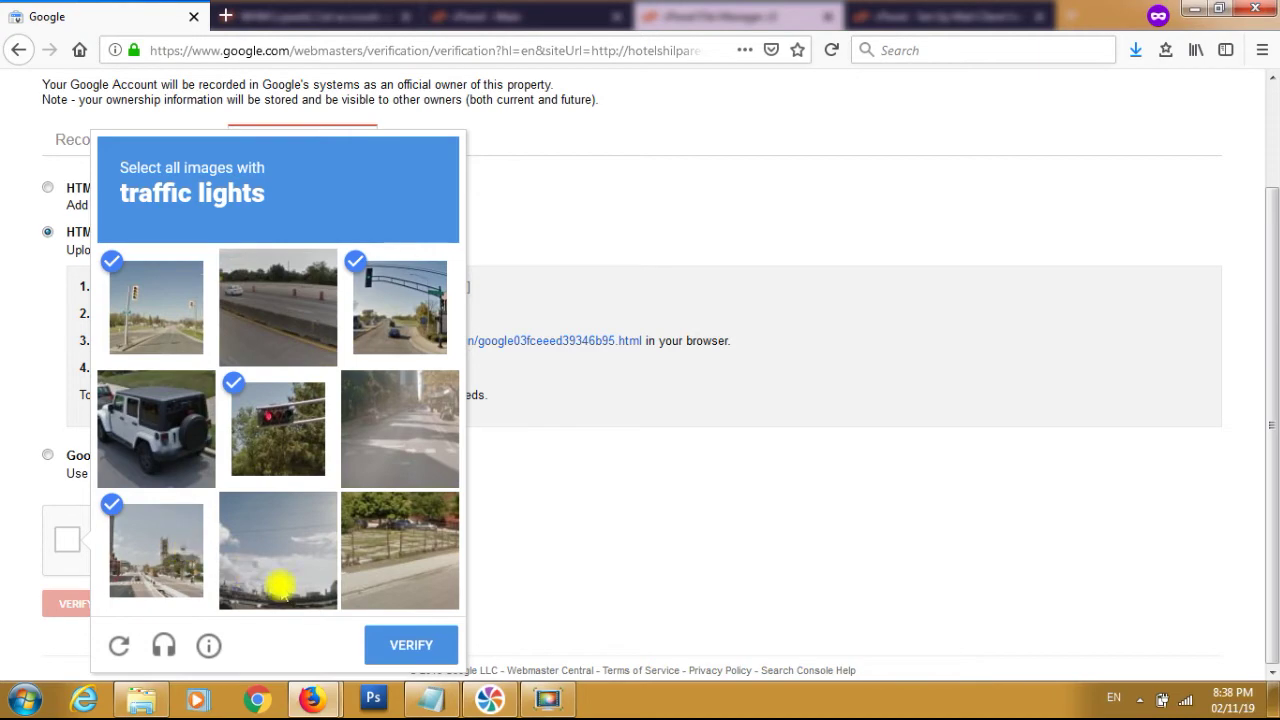
{"action": "left_click", "coordinate": [386, 660]}
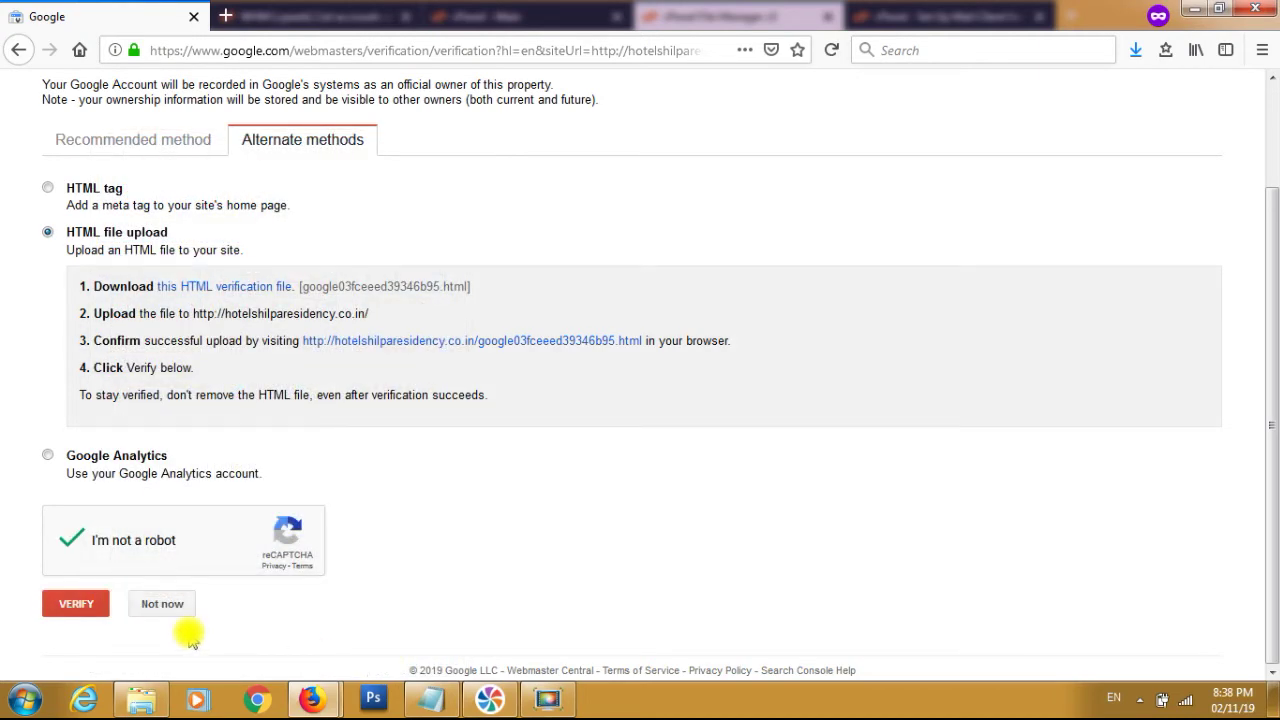
{"action": "left_click", "coordinate": [78, 604]}
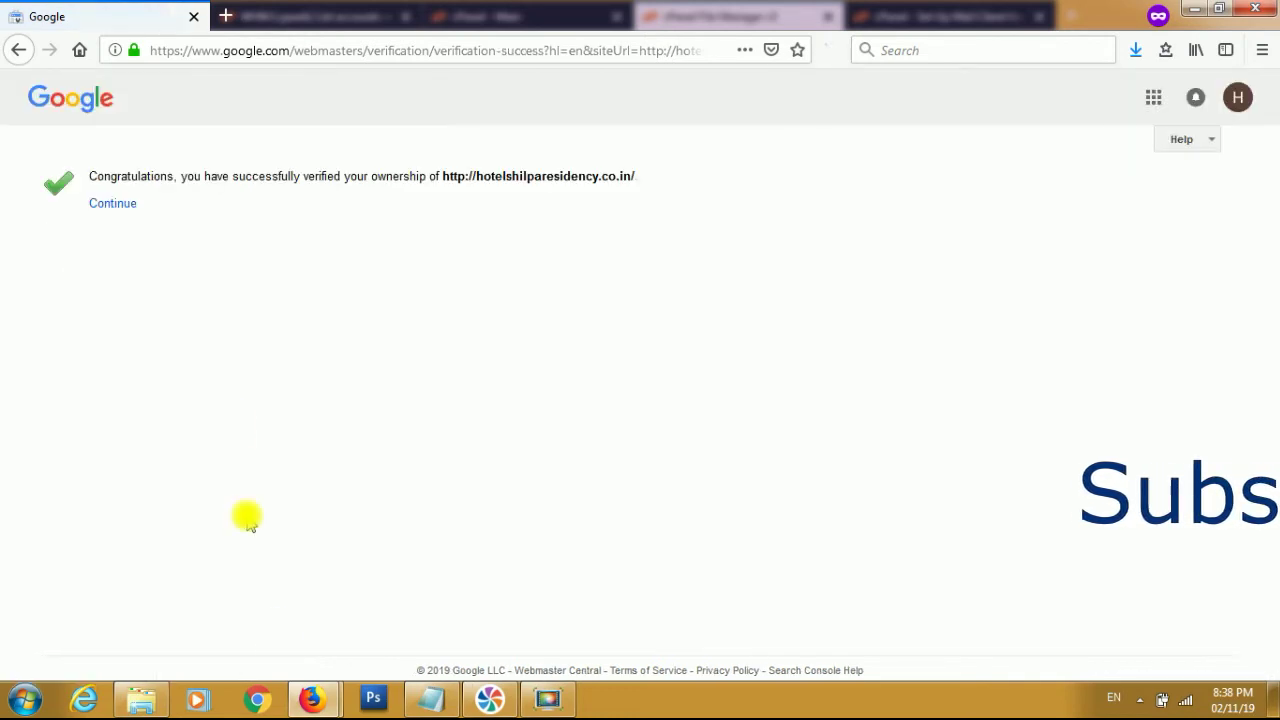
Step: Continue past the verification success message and open Data migration from the Admin console home
{"action": "left_click", "coordinate": [112, 204]}
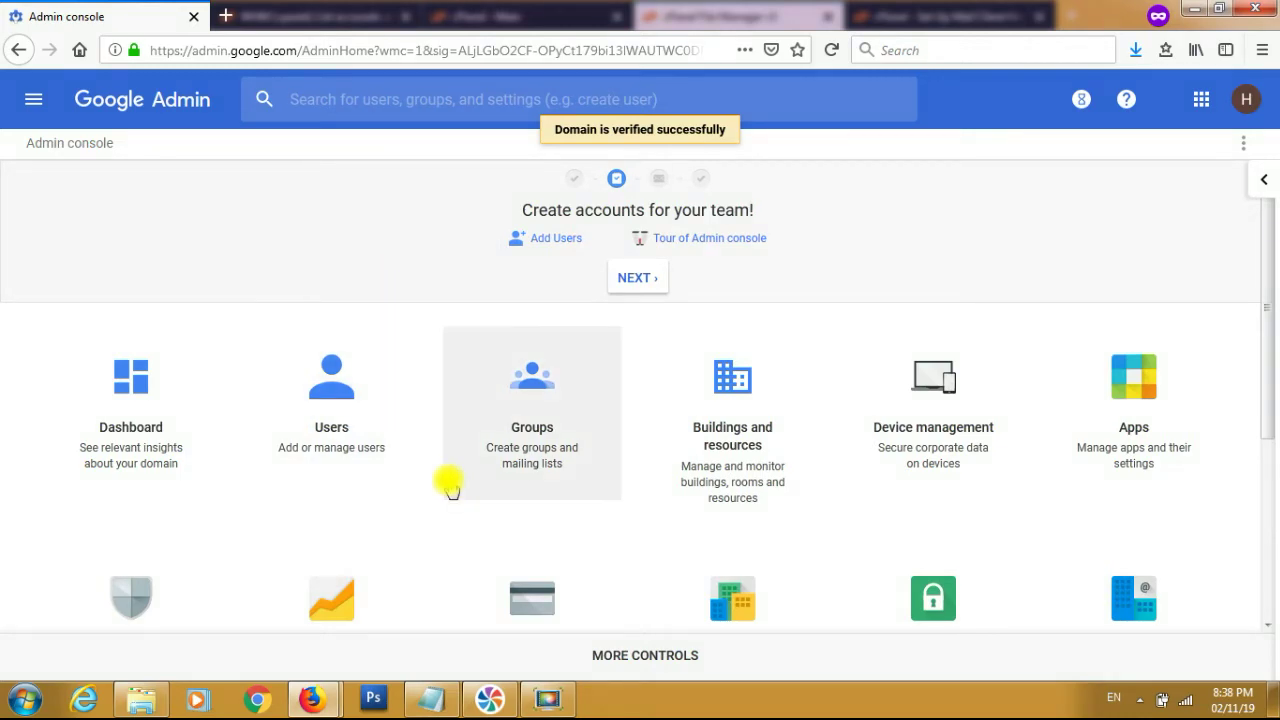
{"action": "scroll", "coordinate": [450, 488], "scroll_direction": "down", "scroll_amount": 3}
{"action": "scroll", "coordinate": [450, 488], "scroll_direction": "up", "scroll_amount": 3}
{"action": "scroll", "coordinate": [450, 488], "scroll_direction": "down", "scroll_amount": 3}
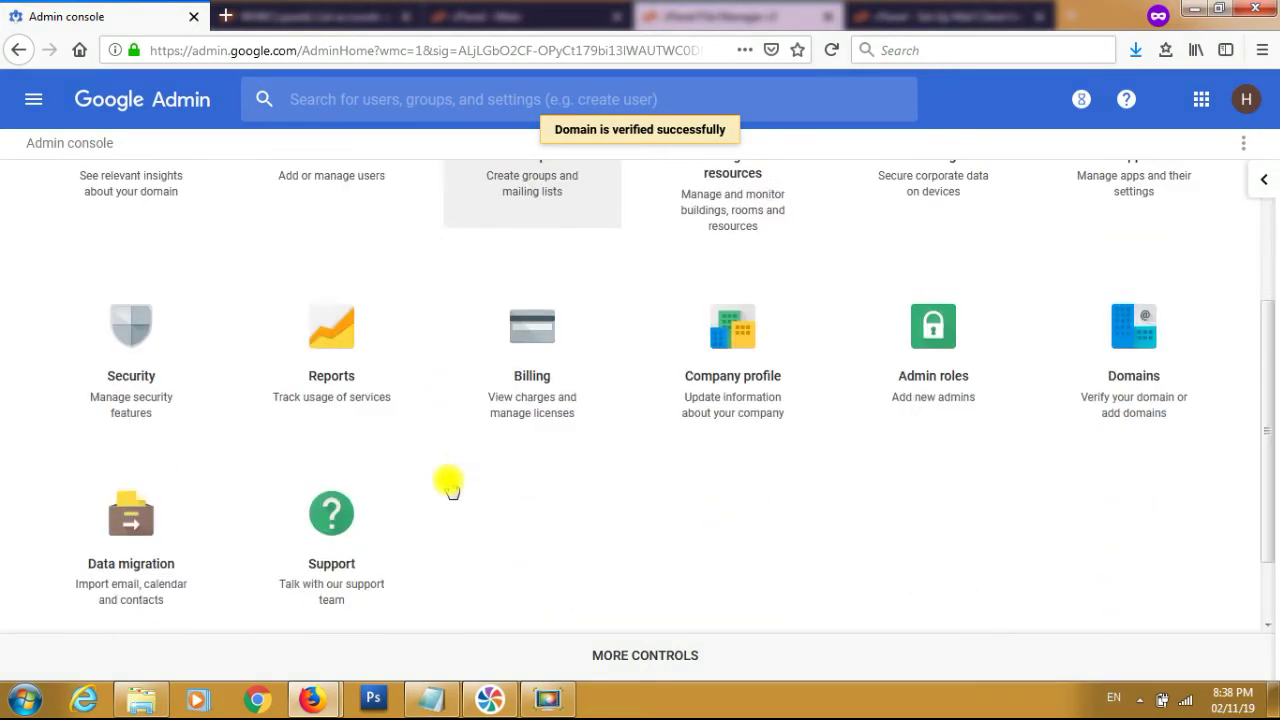
{"action": "left_click", "coordinate": [140, 508]}
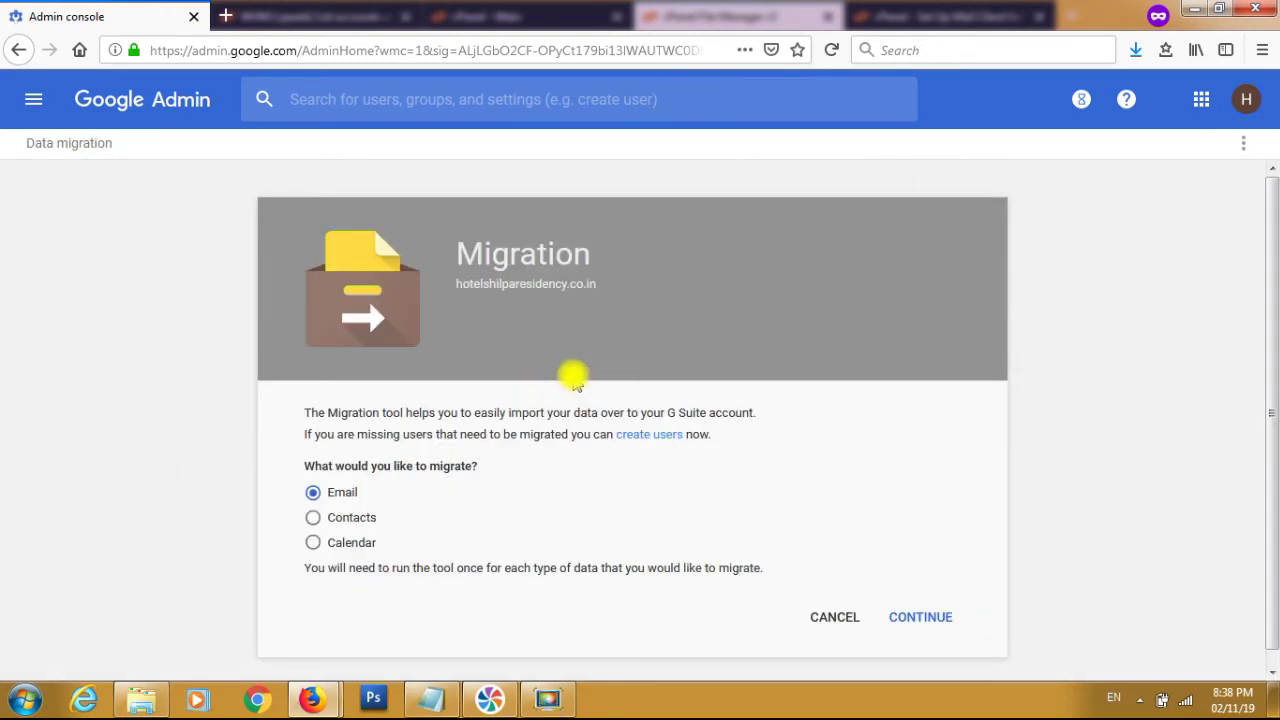
Step: Proceed with Email and choose 'I don't know / Other IMAP server' as the migration source
{"action": "scroll", "coordinate": [573, 378], "scroll_direction": "down", "scroll_amount": 1}
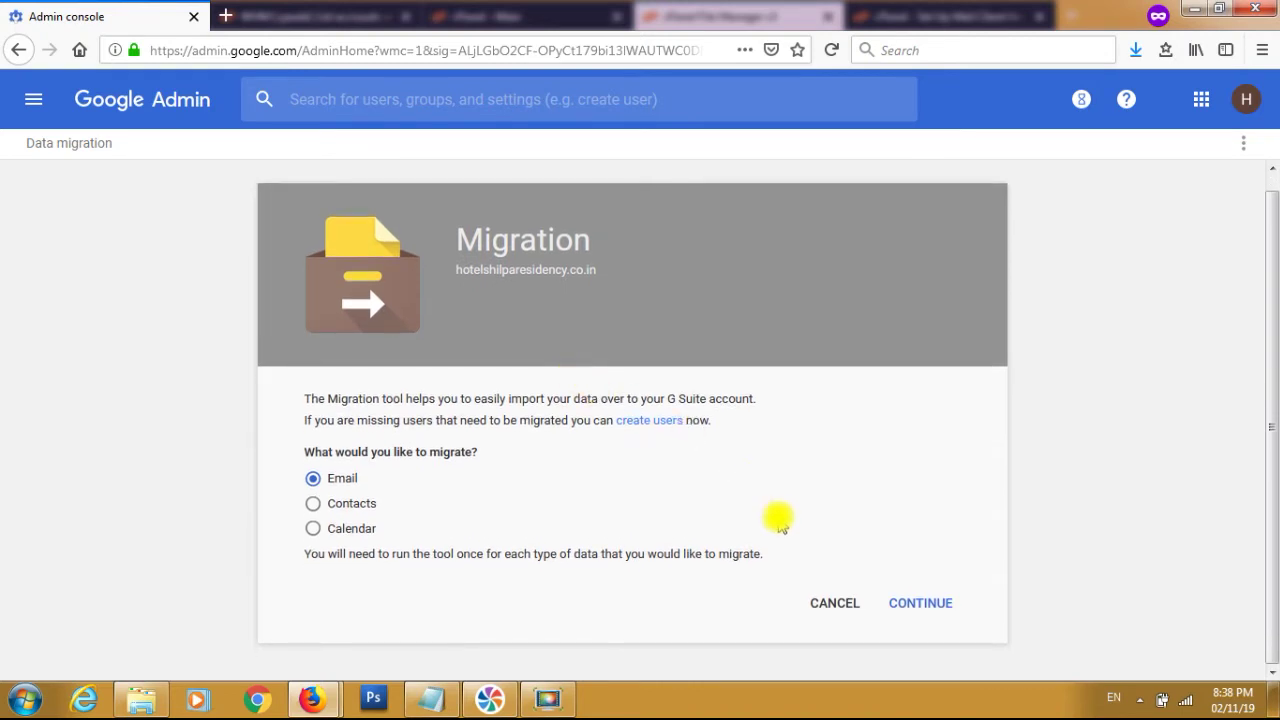
{"action": "left_click", "coordinate": [910, 605]}
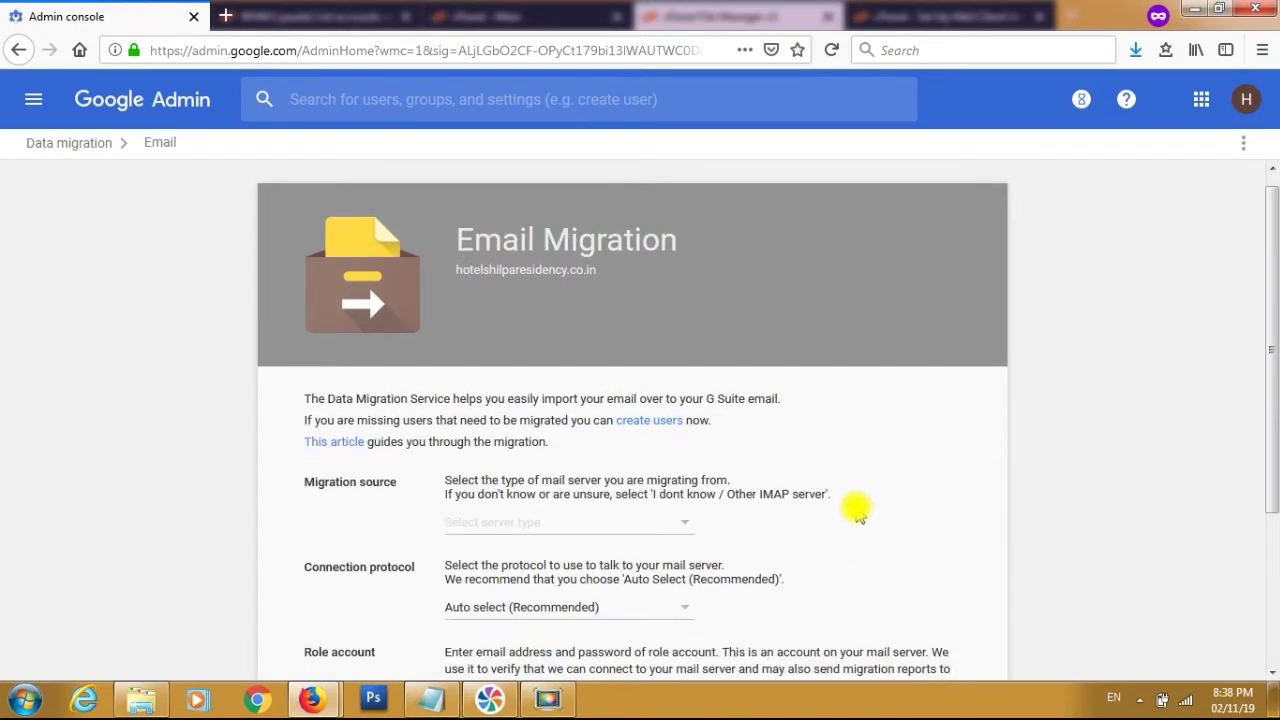
{"action": "scroll", "coordinate": [865, 432], "scroll_direction": "down", "scroll_amount": 4}
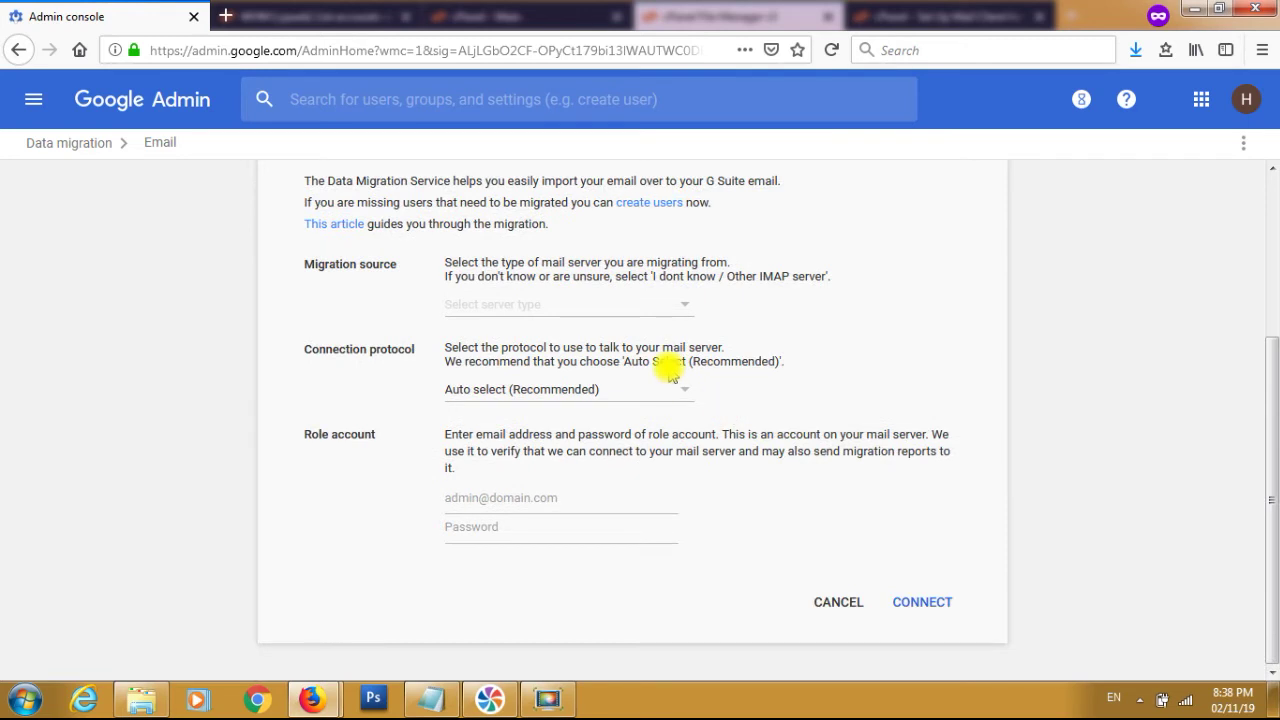
{"action": "left_click", "coordinate": [604, 310]}
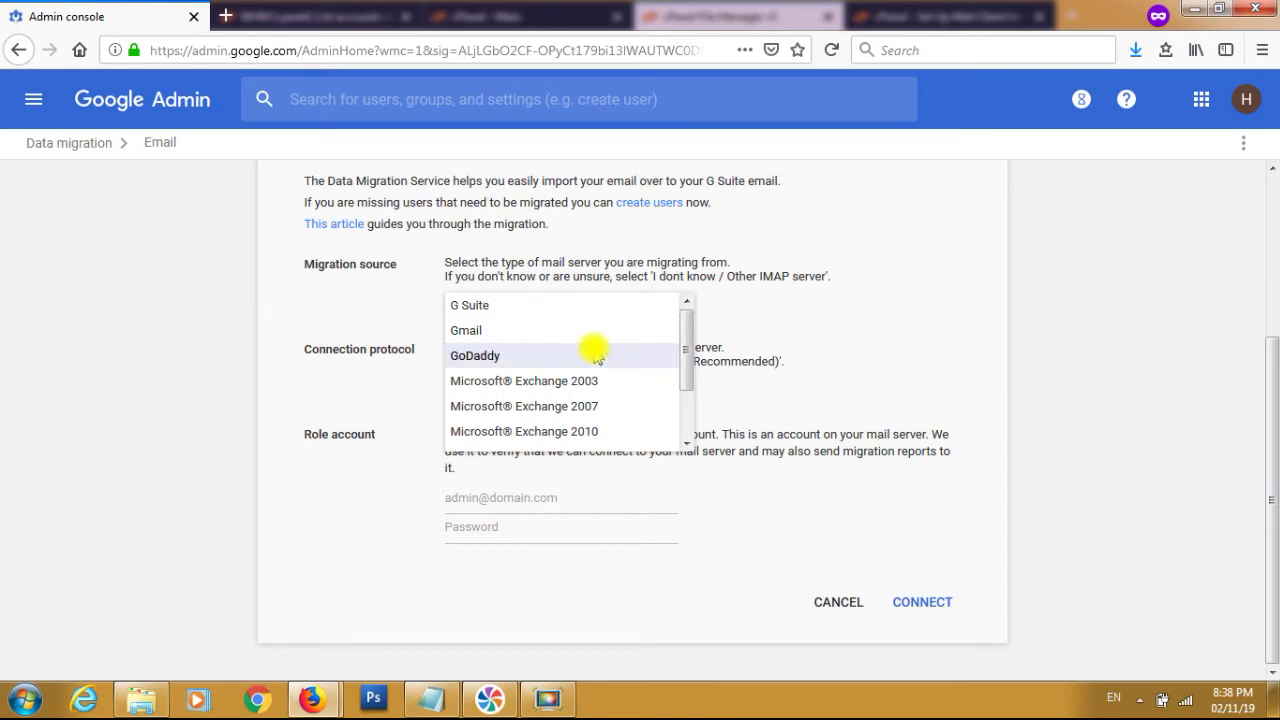
{"action": "scroll", "coordinate": [596, 357], "scroll_direction": "down", "scroll_amount": 2}
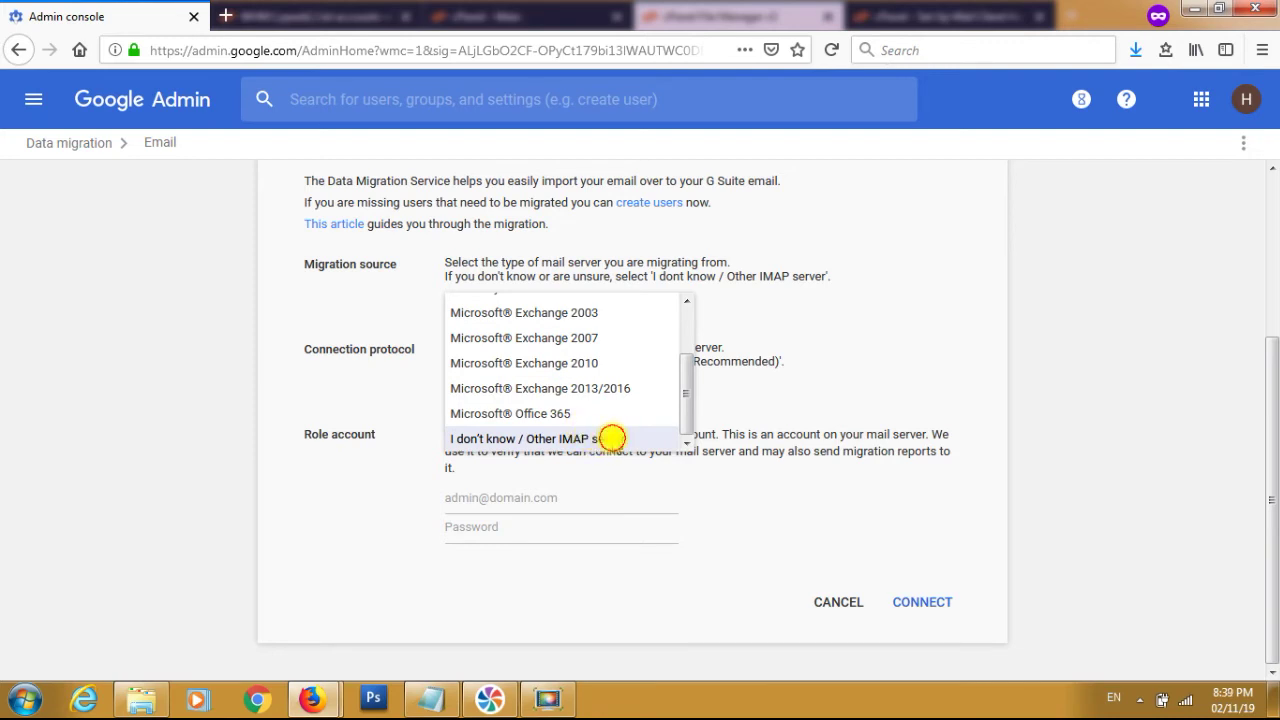
{"action": "left_click", "coordinate": [612, 438]}
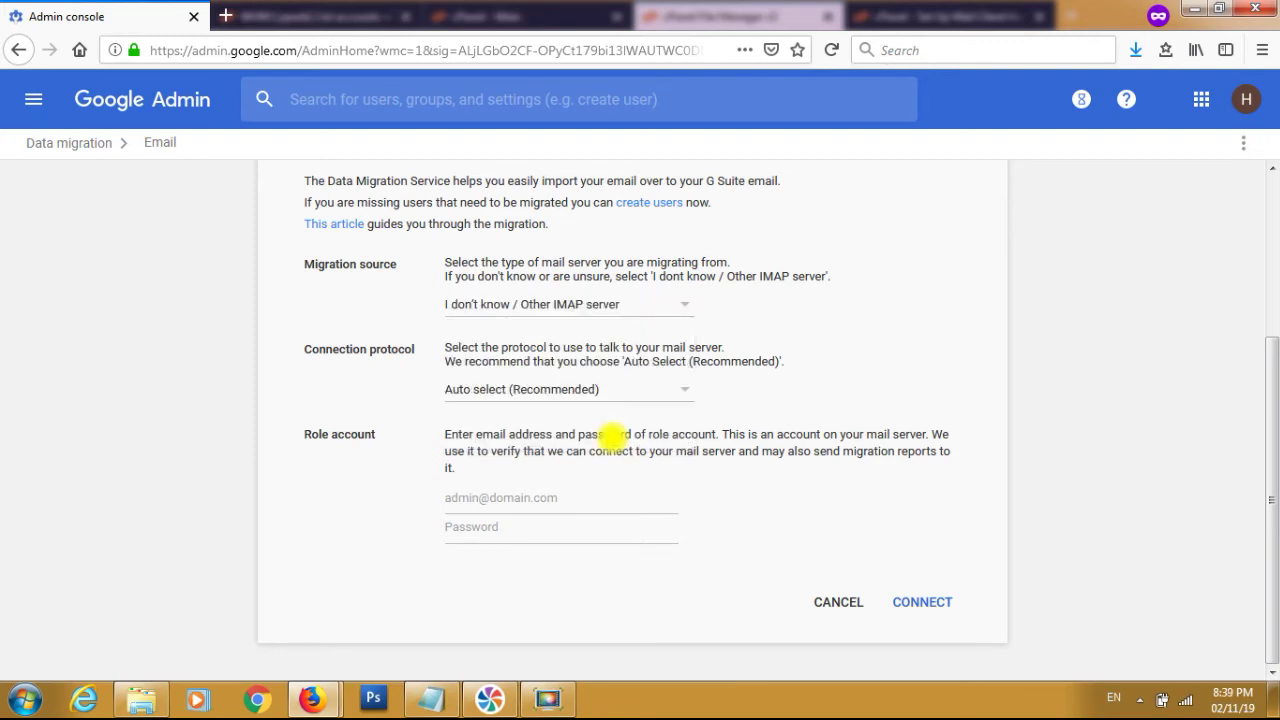
Step: Set the connection protocol to IMAP and start entering the server name
{"action": "left_click", "coordinate": [524, 390]}
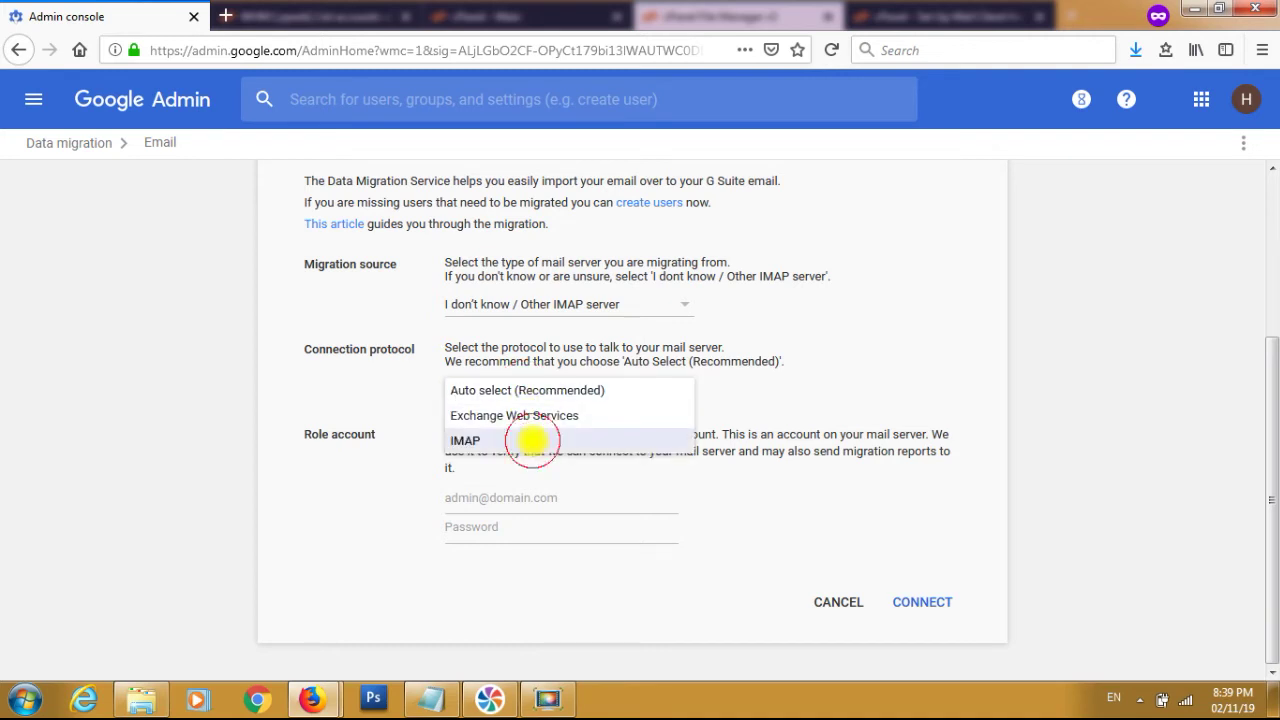
{"action": "left_click", "coordinate": [532, 440]}
{"action": "left_click", "coordinate": [494, 457]}
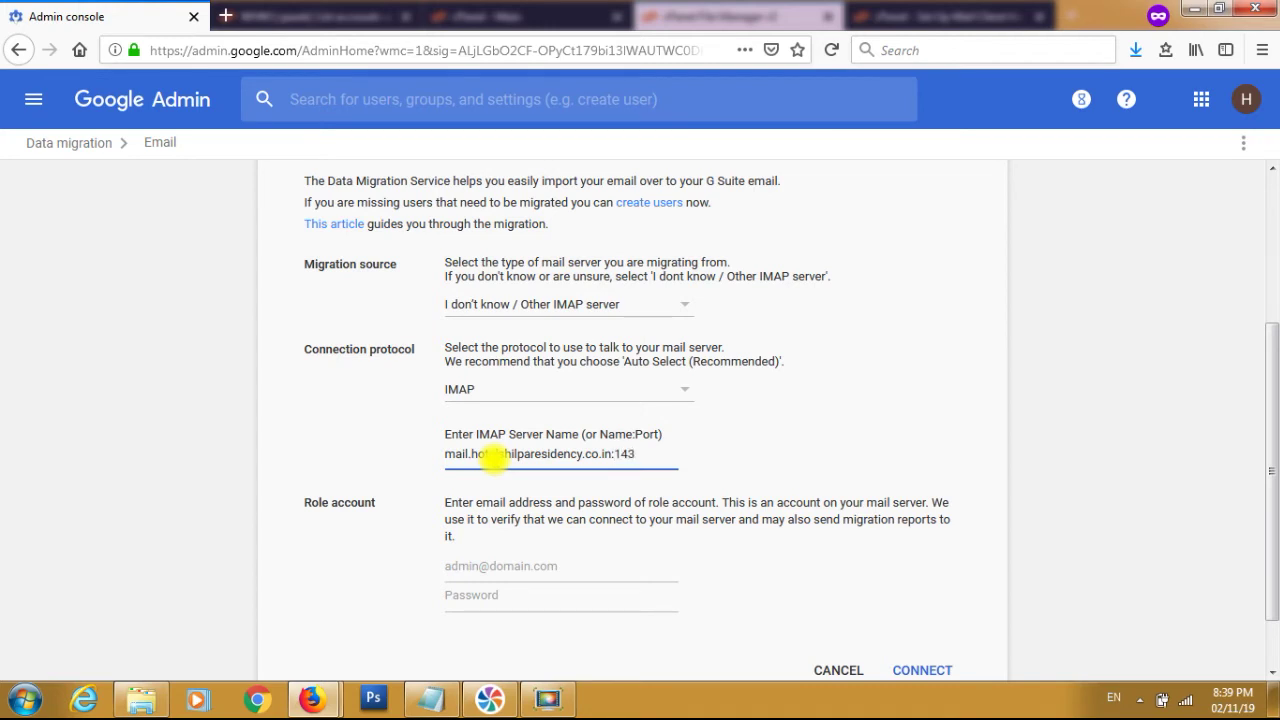
Step: Copy the role account's e-mail address from Notepad into the Role account e-mail field
{"action": "key", "text": "Tab"}
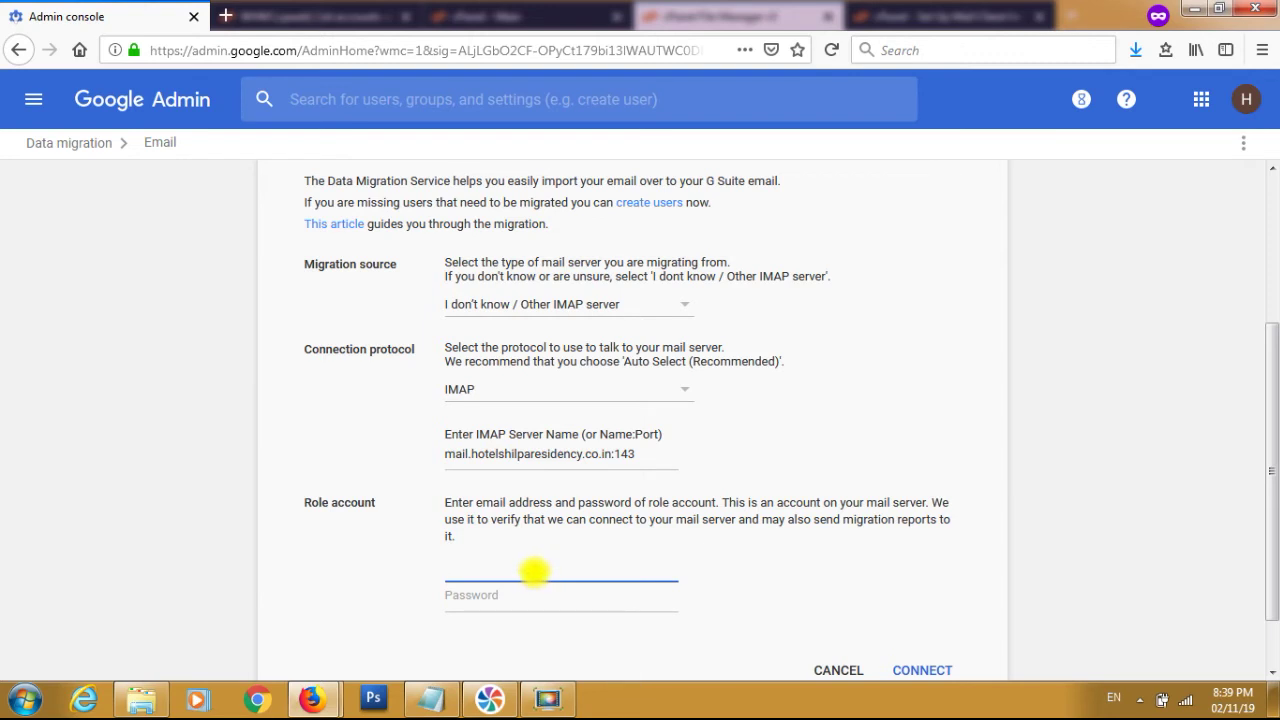
{"action": "key", "text": "ctrl+v"}
{"action": "key", "text": "ctrl+z"}
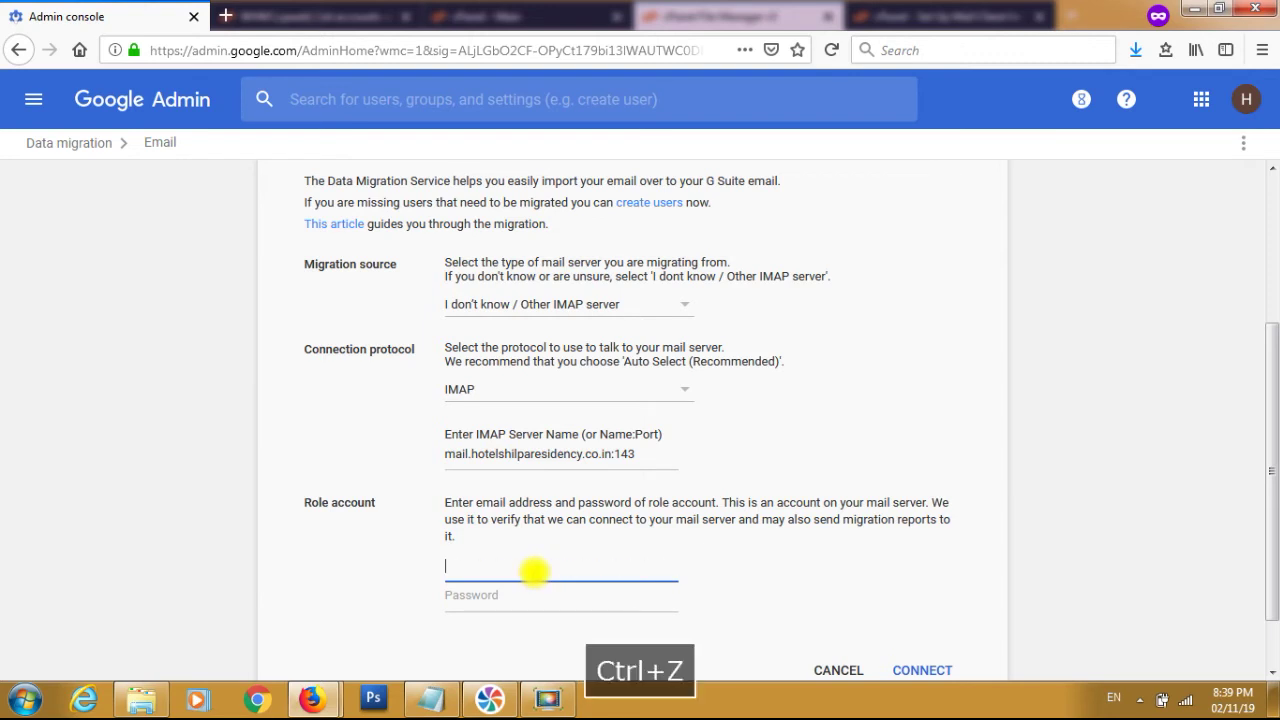
{"action": "left_click", "coordinate": [437, 697]}
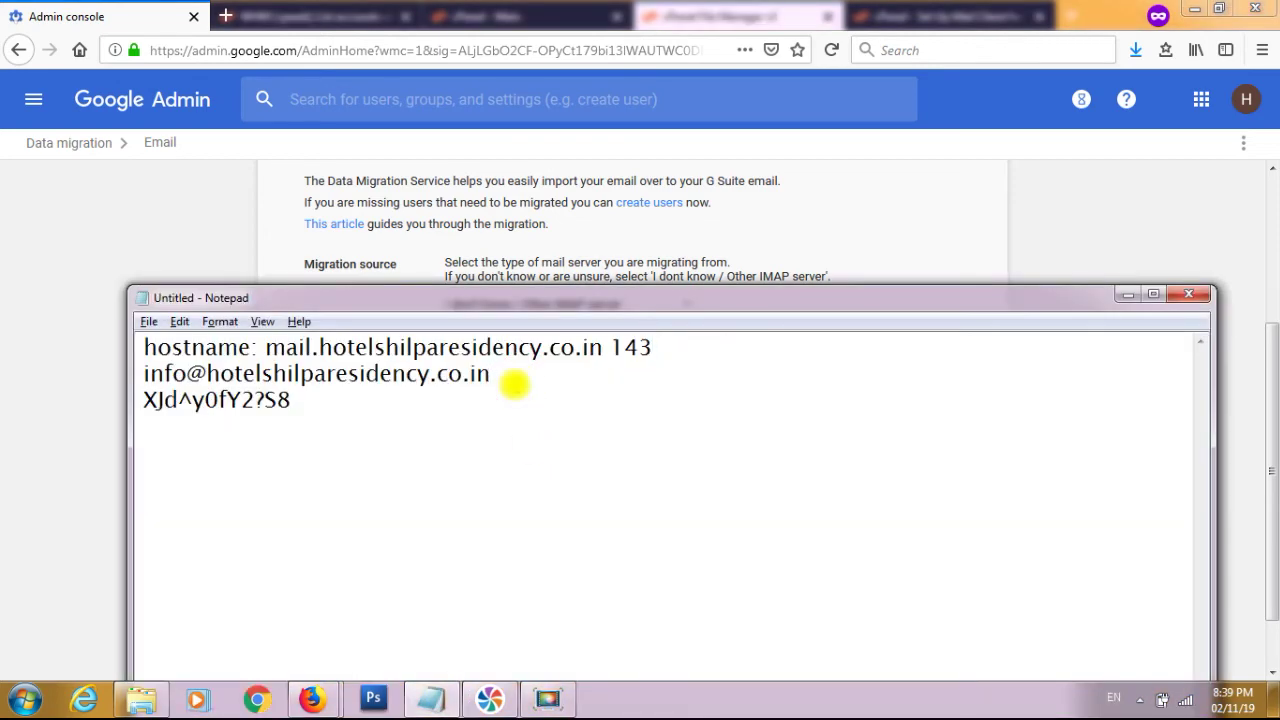
{"action": "double_click", "coordinate": [514, 383]}
{"action": "key", "text": "ctrl+c"}
{"action": "key", "text": "alt+Tab"}
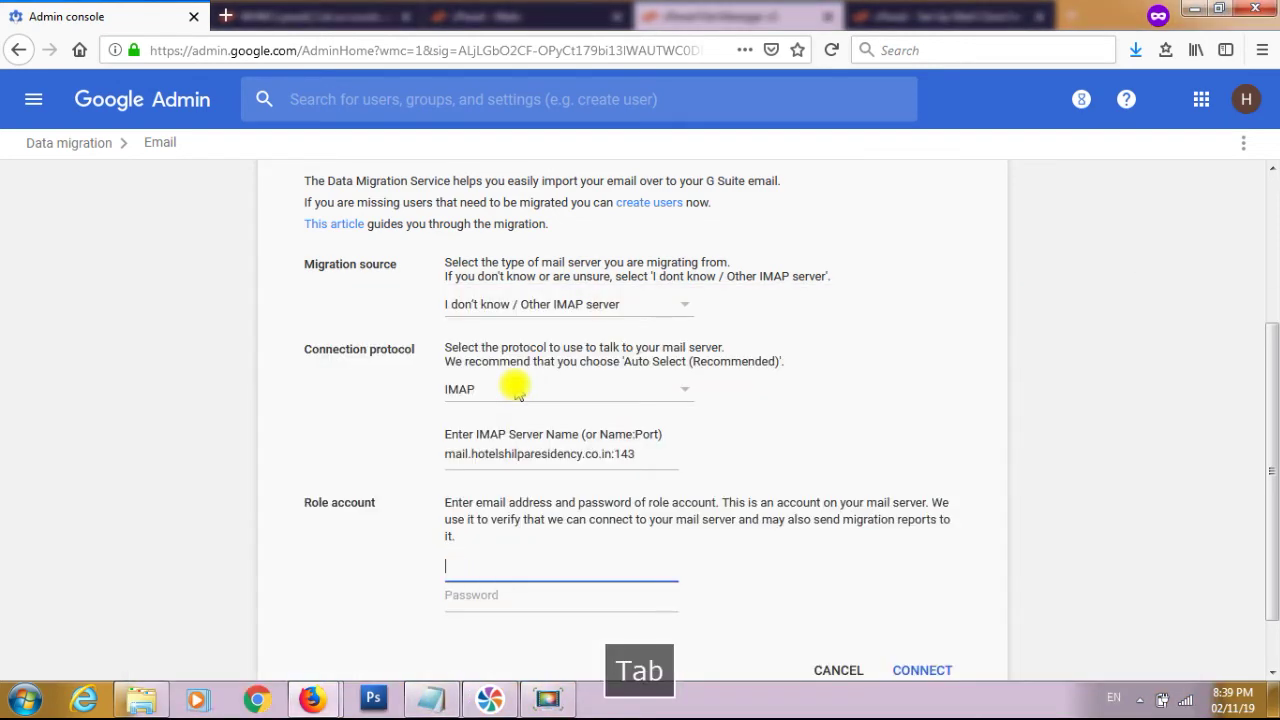
{"action": "key", "text": "ctrl+v"}
Step: Copy the role account password from the notes into the password field
{"action": "key", "text": "Tab"}
{"action": "key", "text": "alt+Tab"}
{"action": "left_click", "coordinate": [320, 405]}
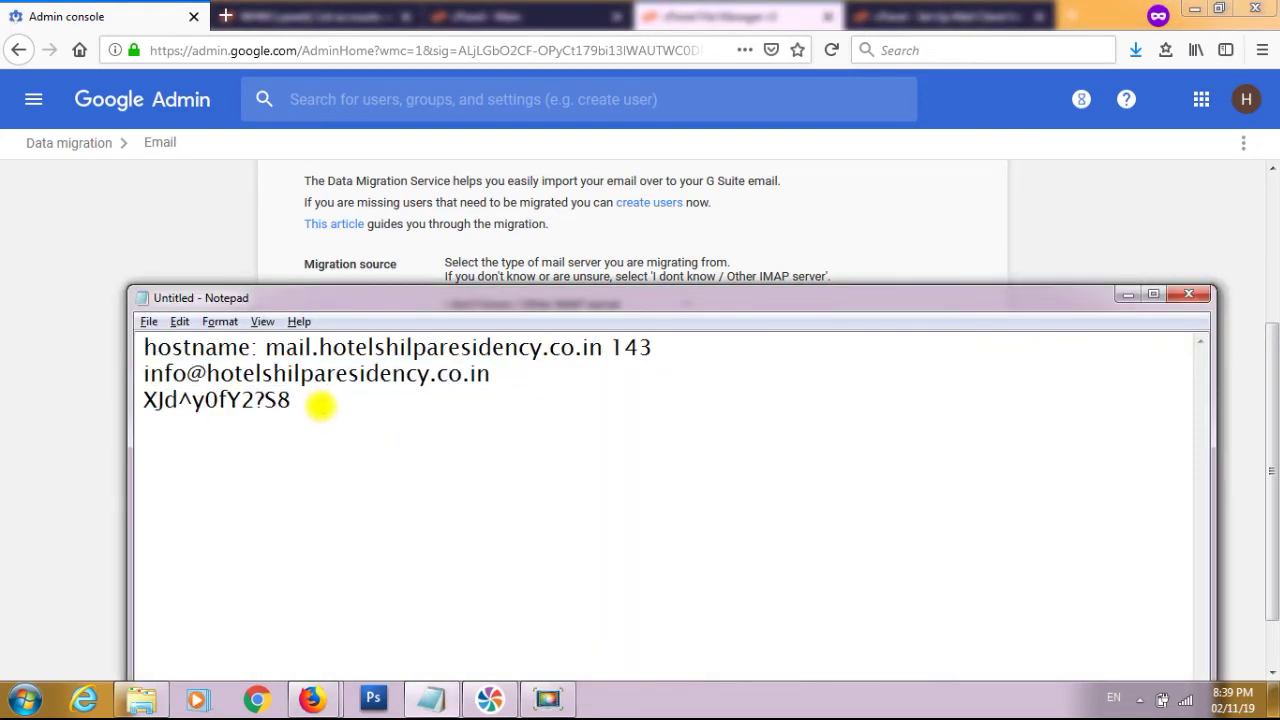
{"action": "double_click", "coordinate": [320, 405]}
{"action": "key", "text": "ctrl+c"}
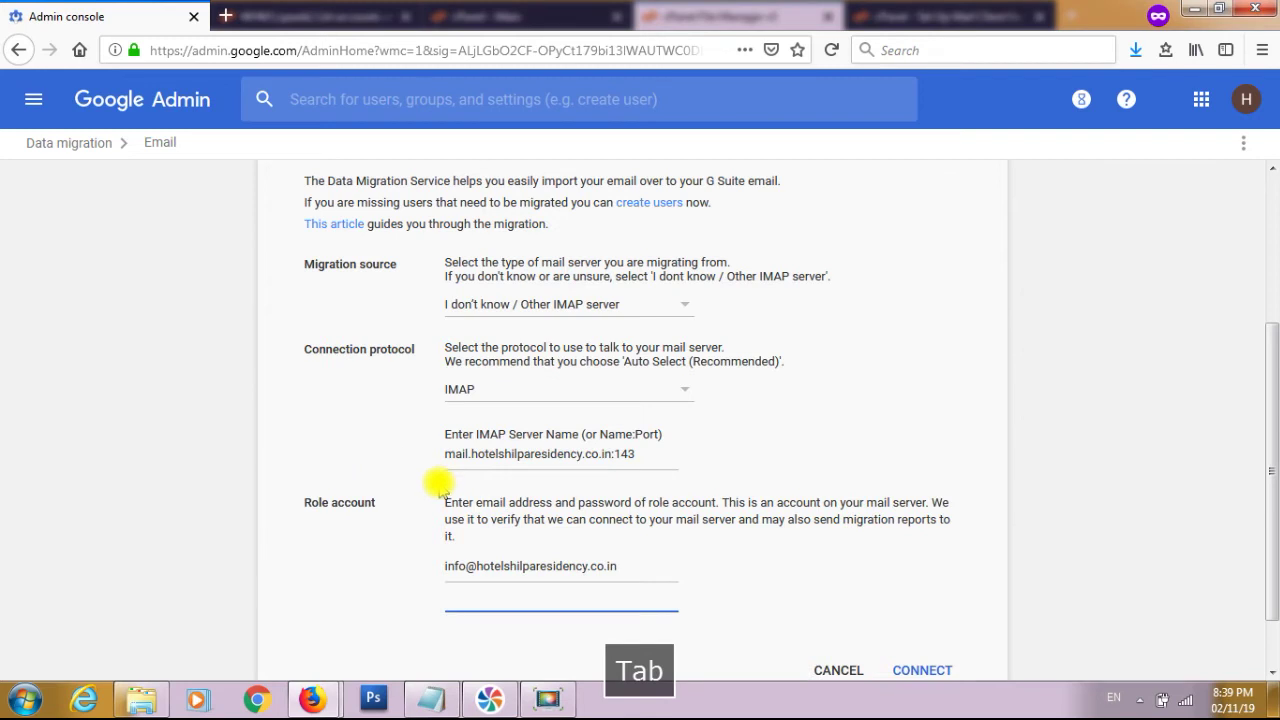
{"action": "key", "text": "ctrl+v"}
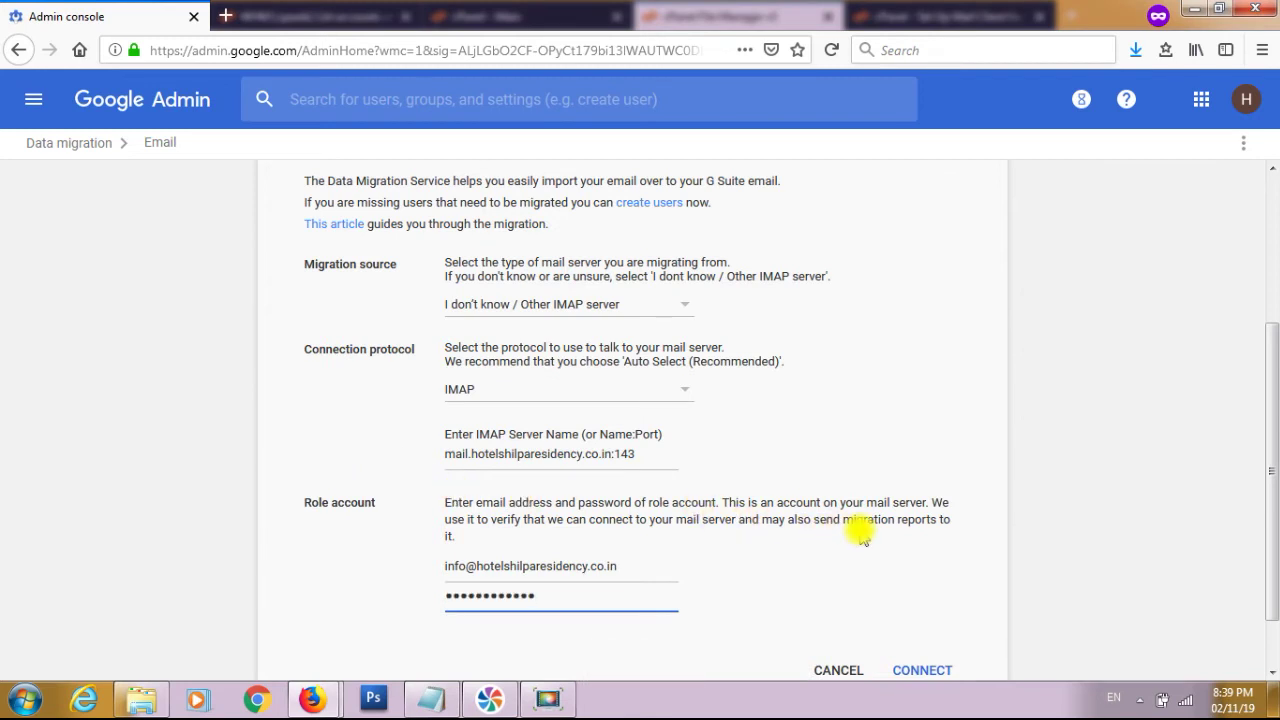
Step: Connect, edit the IMAP server and port entry, and retry, which gives an invalid URL error
{"action": "left_click", "coordinate": [917, 674]}
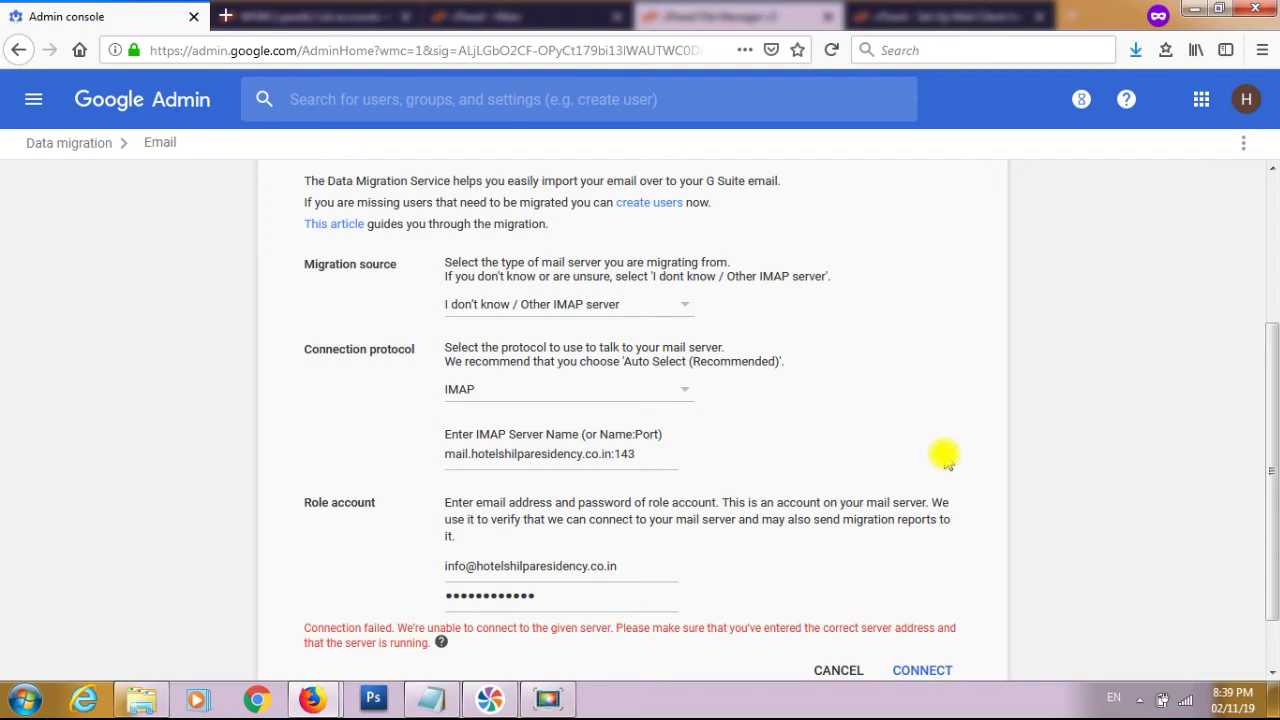
{"action": "scroll", "coordinate": [943, 455], "scroll_direction": "down", "scroll_amount": 1}
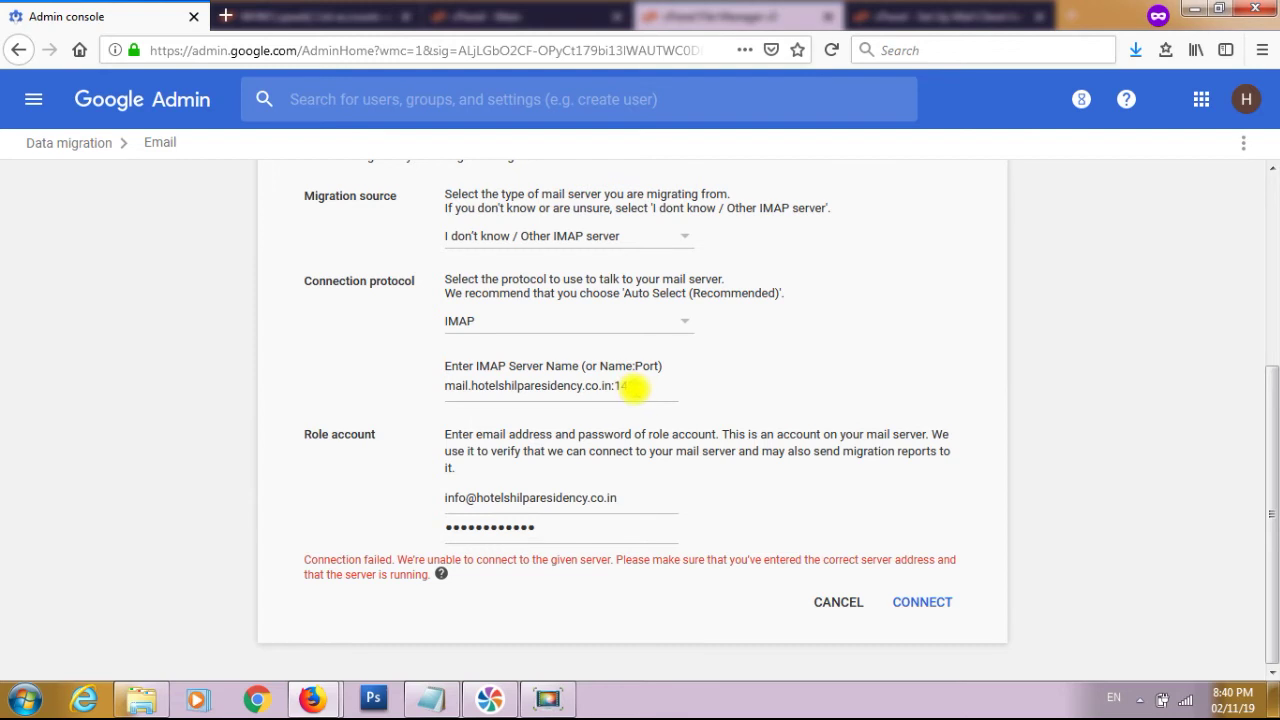
{"action": "left_click", "coordinate": [615, 385]}
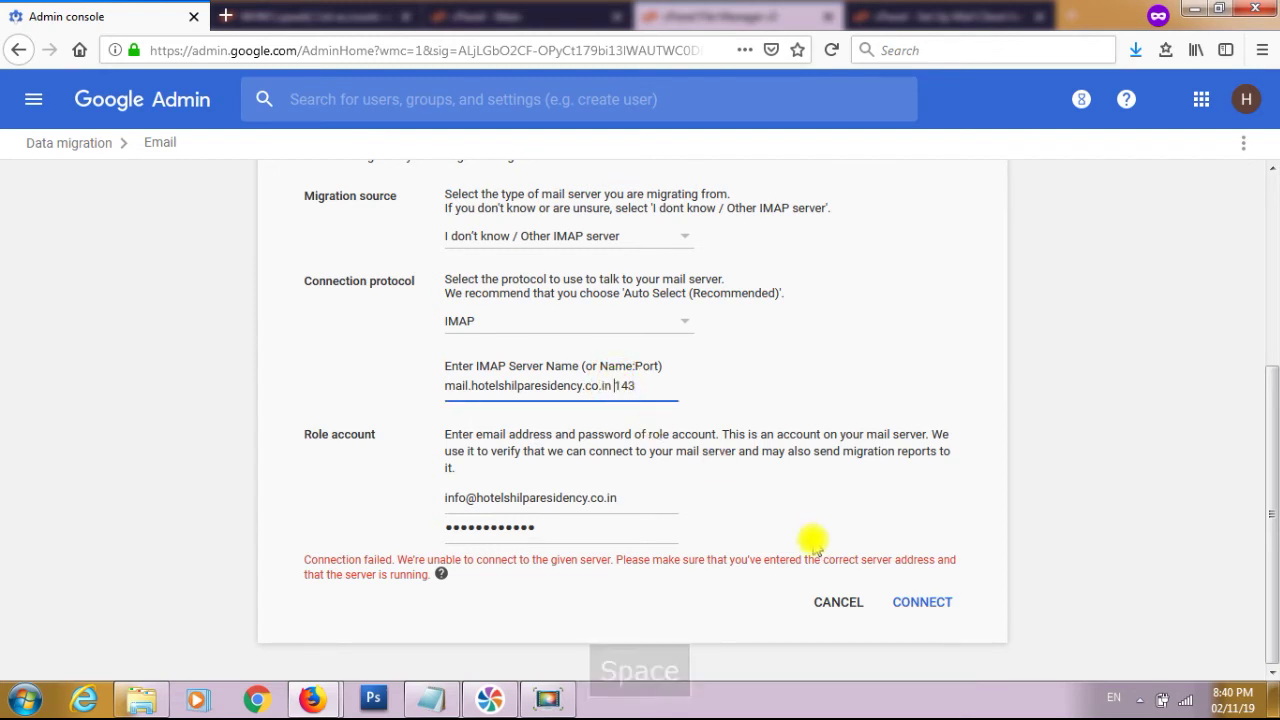
{"action": "left_click", "coordinate": [914, 608]}
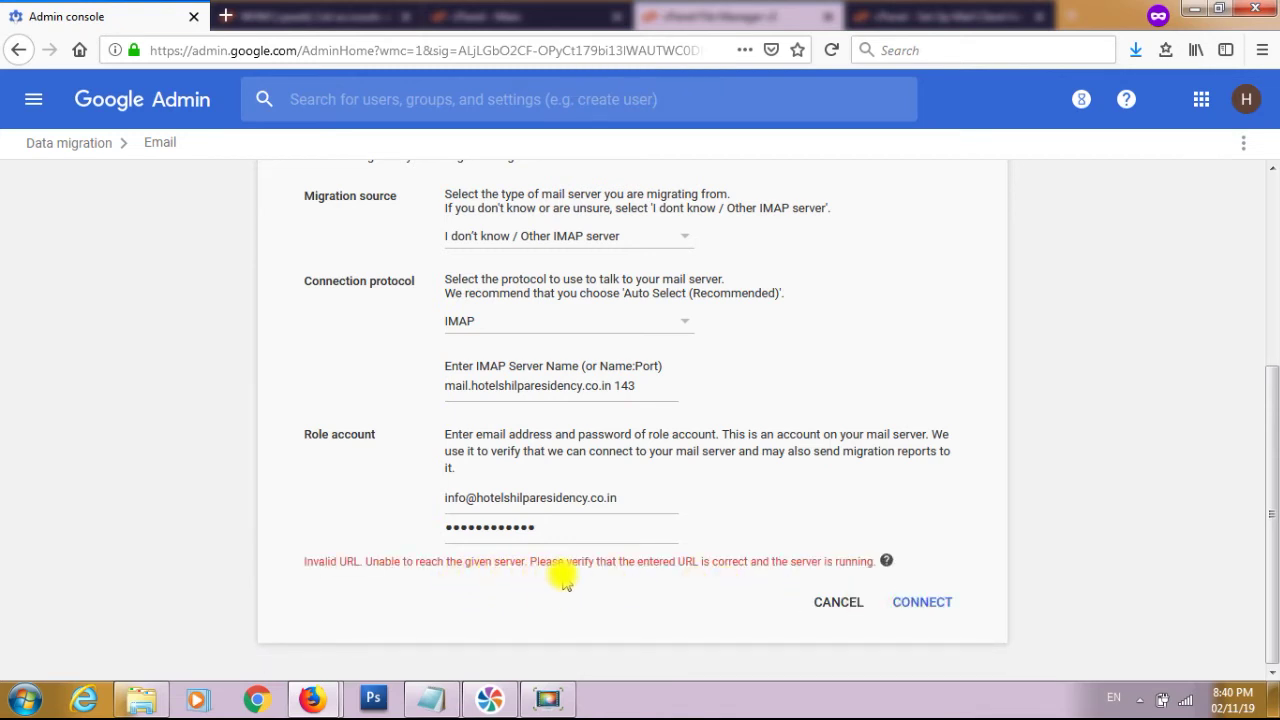
Step: Read the 'Troubleshoot the data migration service' help's IMAP section, then return to the migration form
{"action": "left_click", "coordinate": [888, 566]}
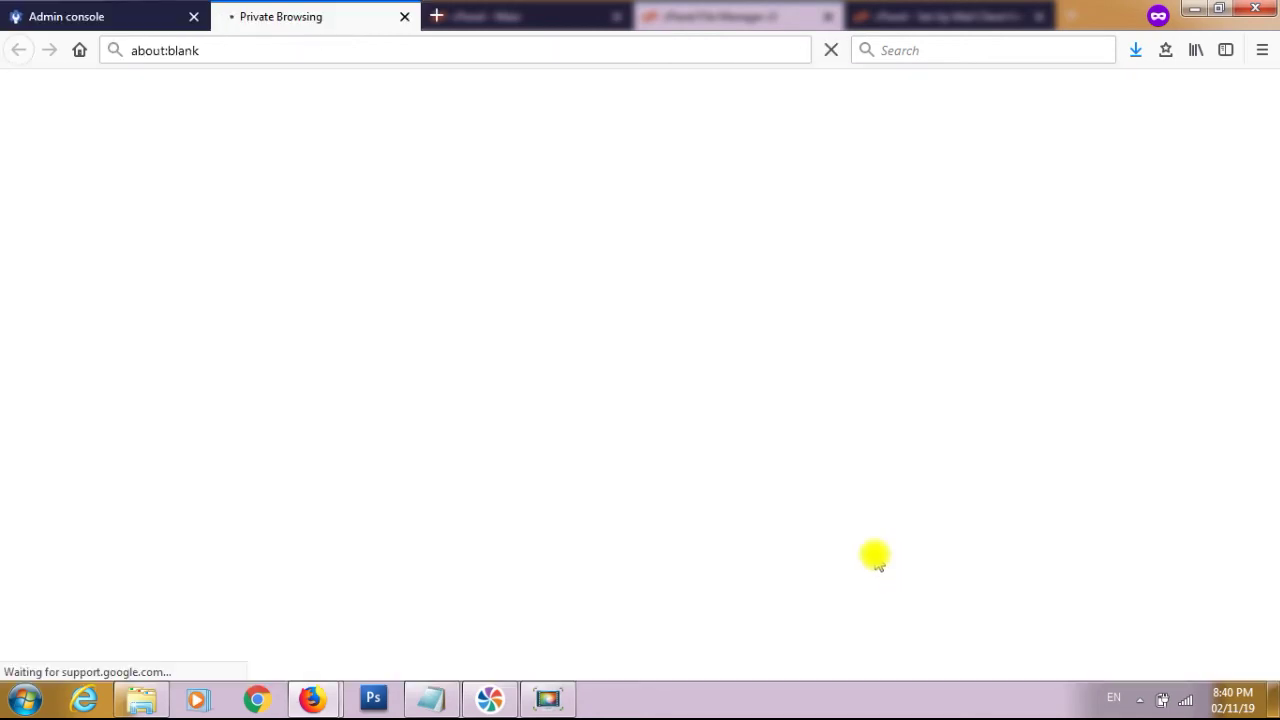
{"action": "scroll", "coordinate": [409, 366], "scroll_direction": "down", "scroll_amount": 2}
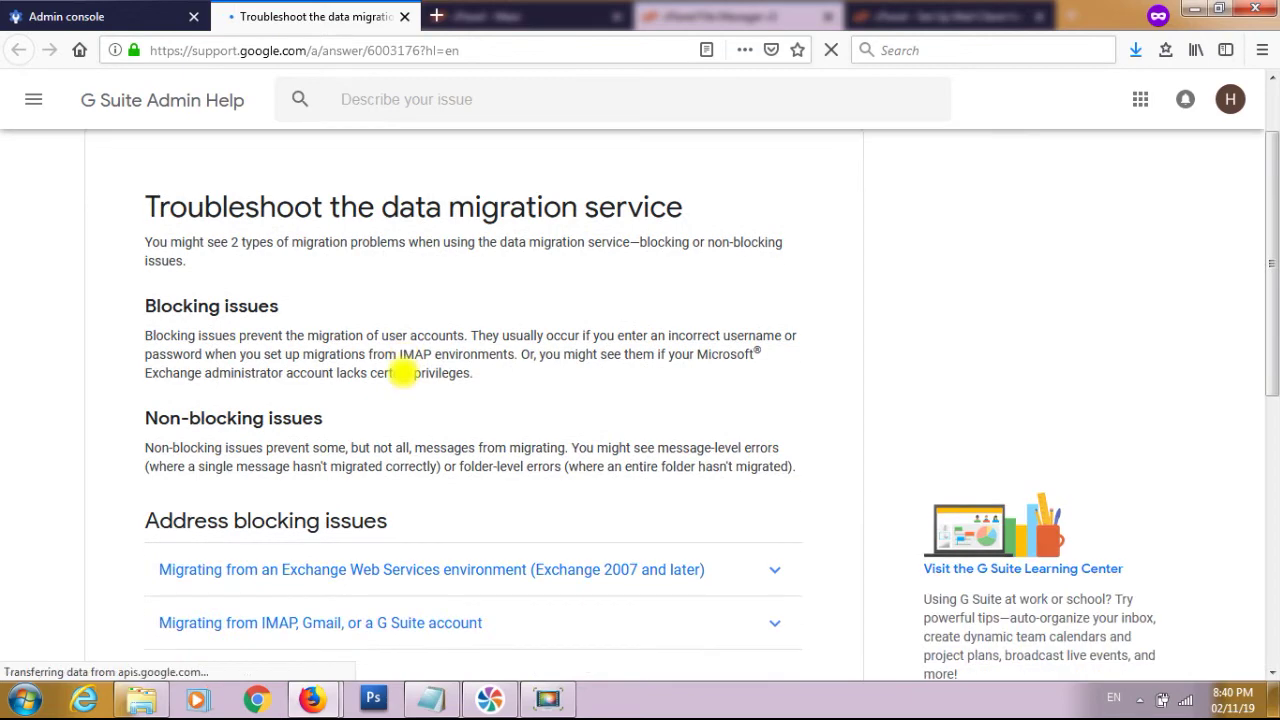
{"action": "scroll", "coordinate": [403, 372], "scroll_direction": "down", "scroll_amount": 3}
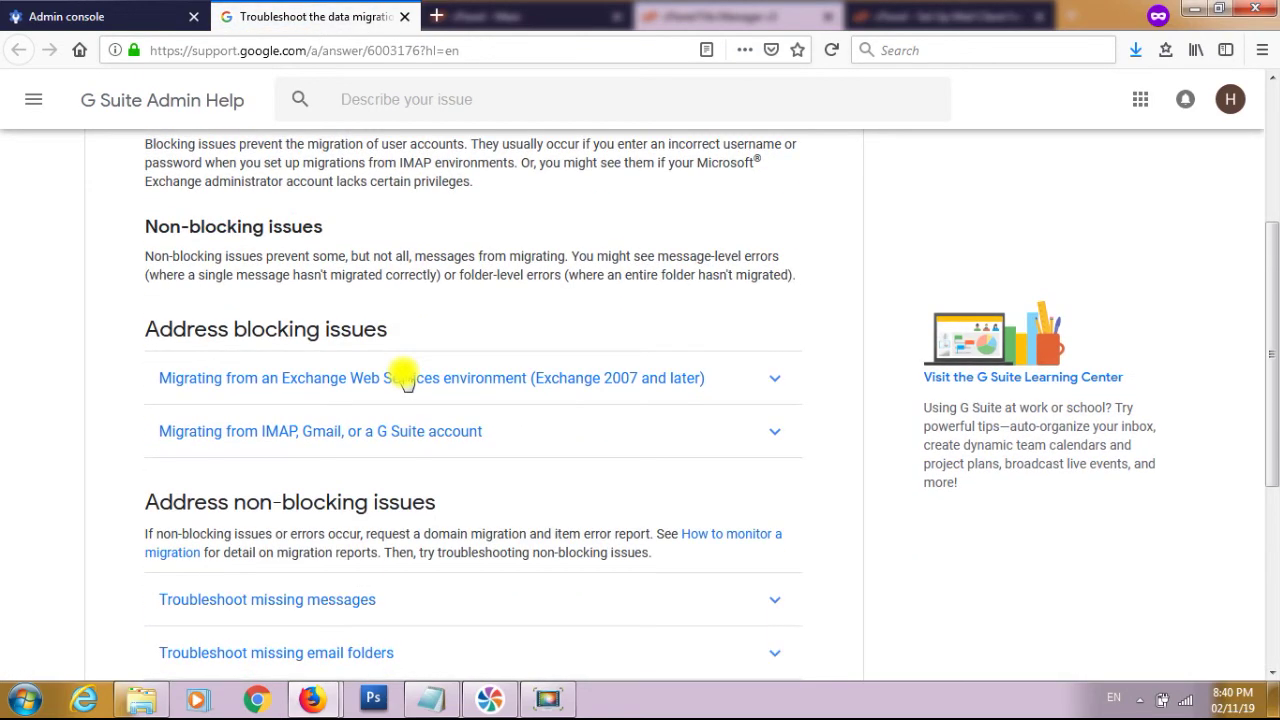
{"action": "scroll", "coordinate": [405, 383], "scroll_direction": "down", "scroll_amount": 2}
{"action": "left_click", "coordinate": [555, 336]}
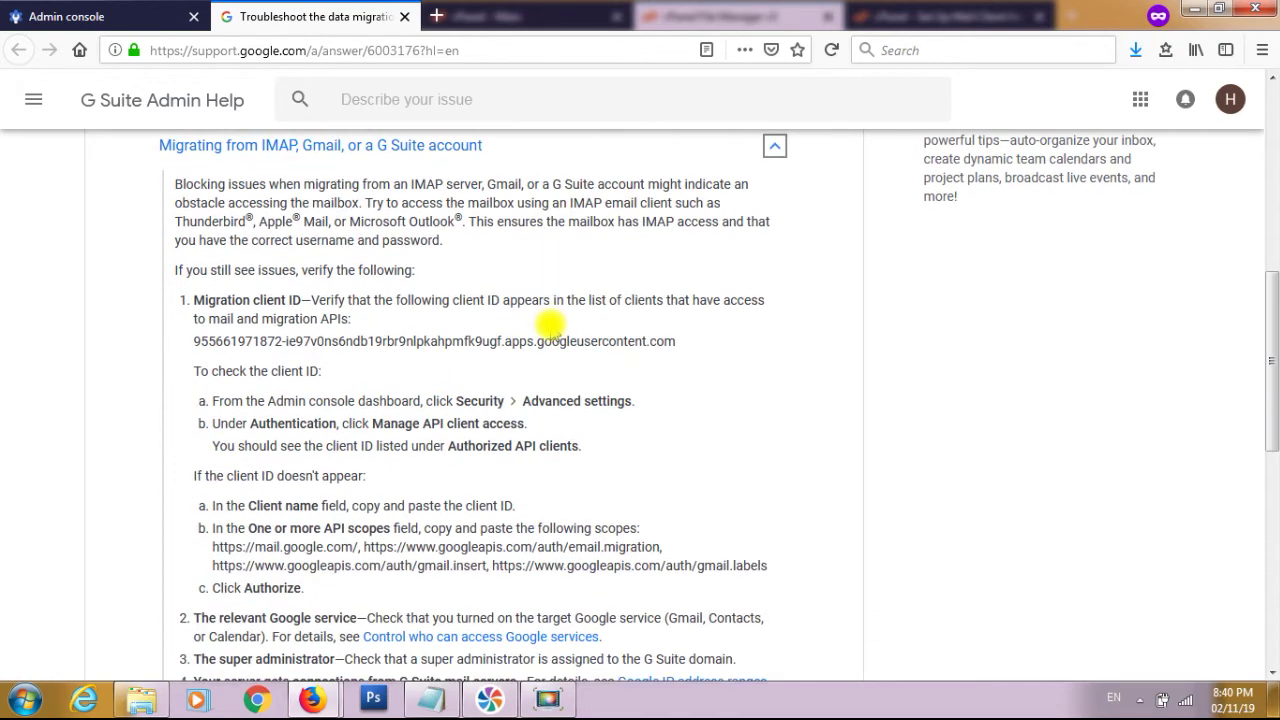
{"action": "scroll", "coordinate": [555, 336], "scroll_direction": "down", "scroll_amount": 2}
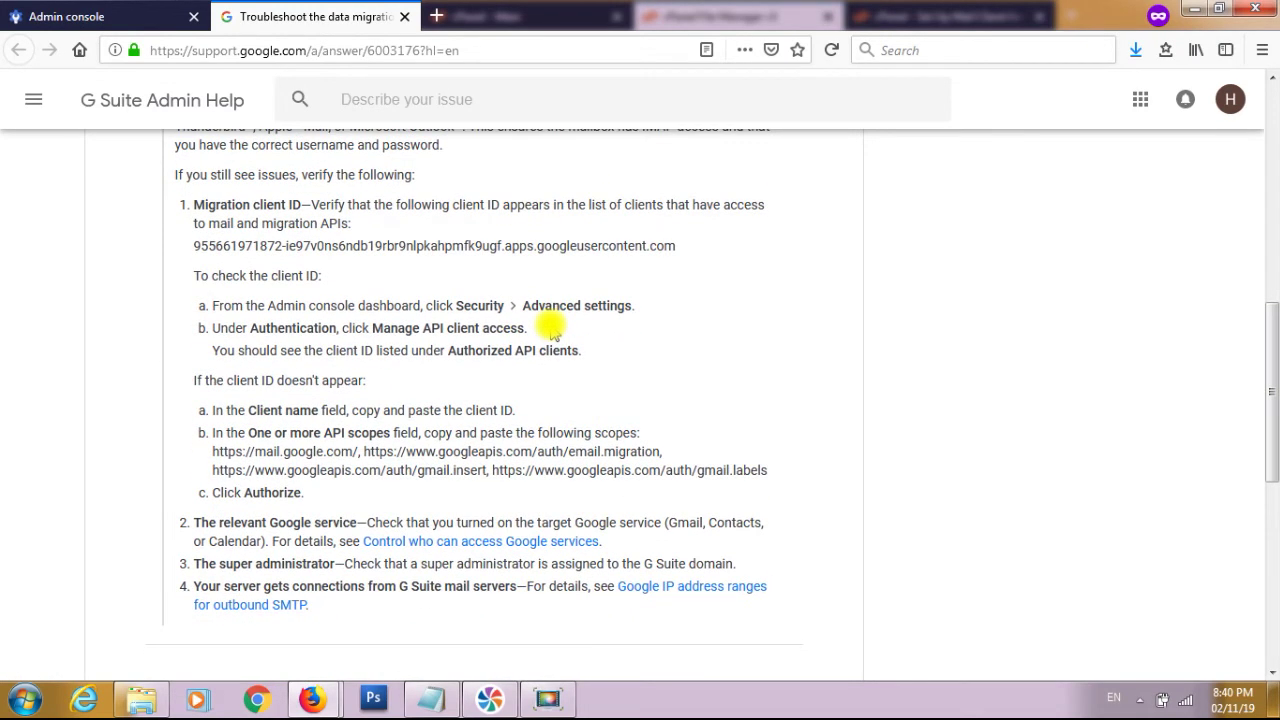
{"action": "scroll", "coordinate": [552, 330], "scroll_direction": "down", "scroll_amount": 2}
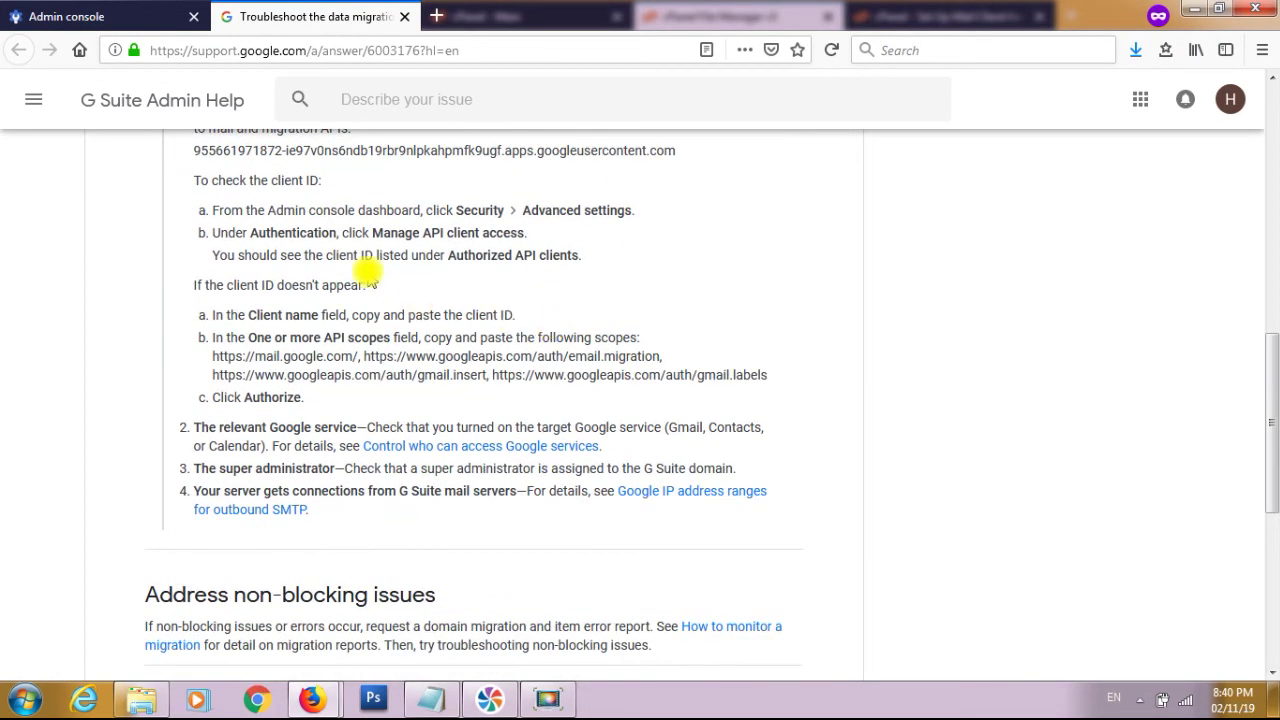
{"action": "left_click", "coordinate": [146, 10]}
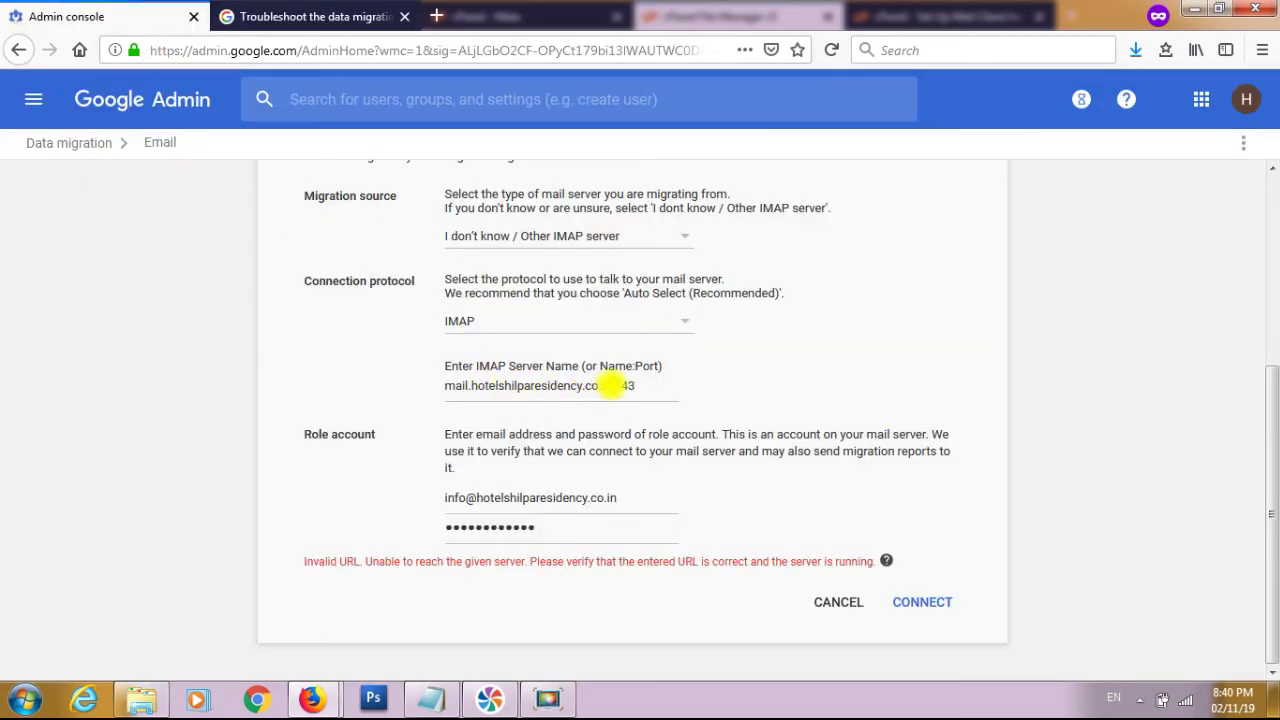
Step: Set the connection protocol to Auto select (Recommended) and connect to the old mail server
{"action": "left_click", "coordinate": [610, 385]}
{"action": "key", "text": "End"}
{"action": "key", "text": "shift+Home"}
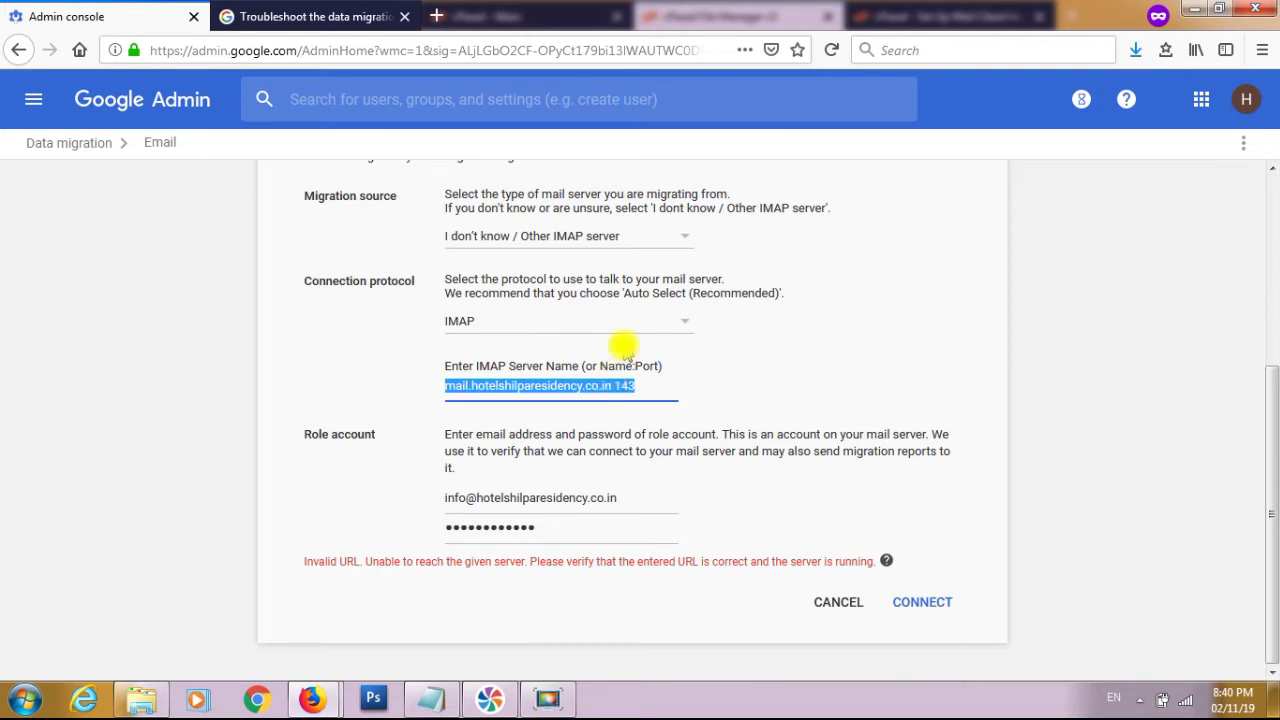
{"action": "left_click", "coordinate": [640, 321]}
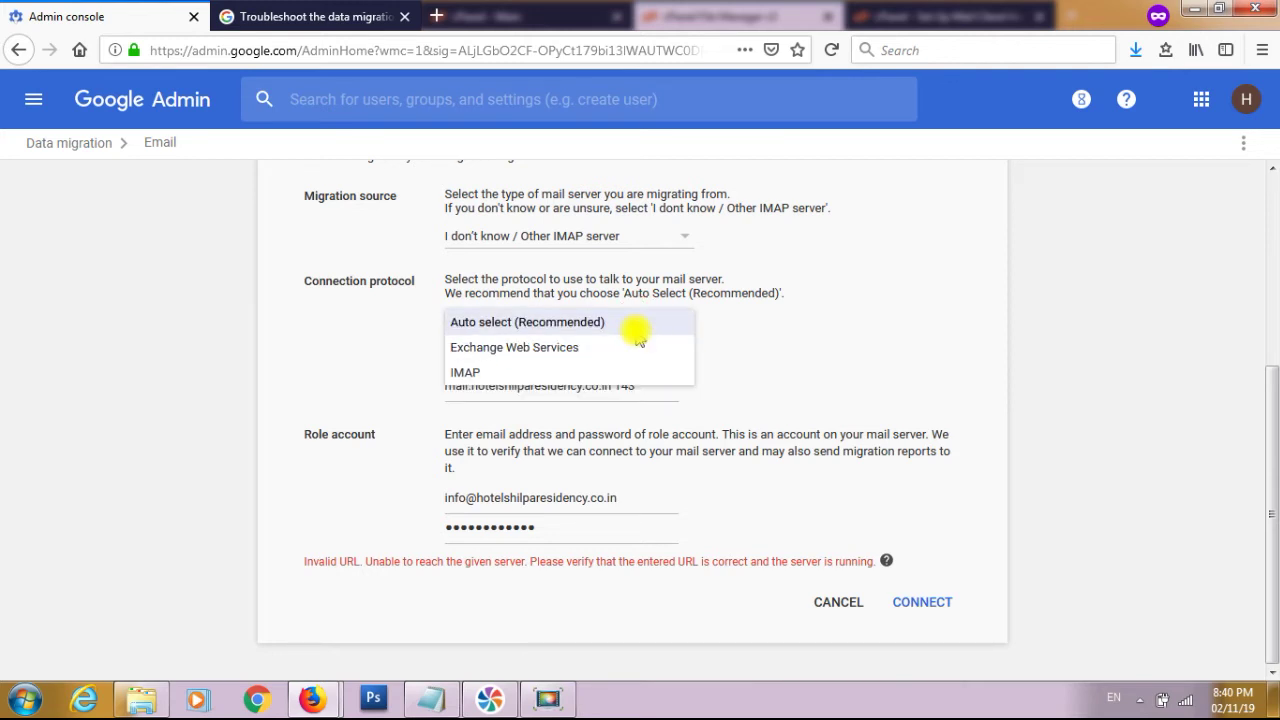
{"action": "left_click", "coordinate": [636, 326]}
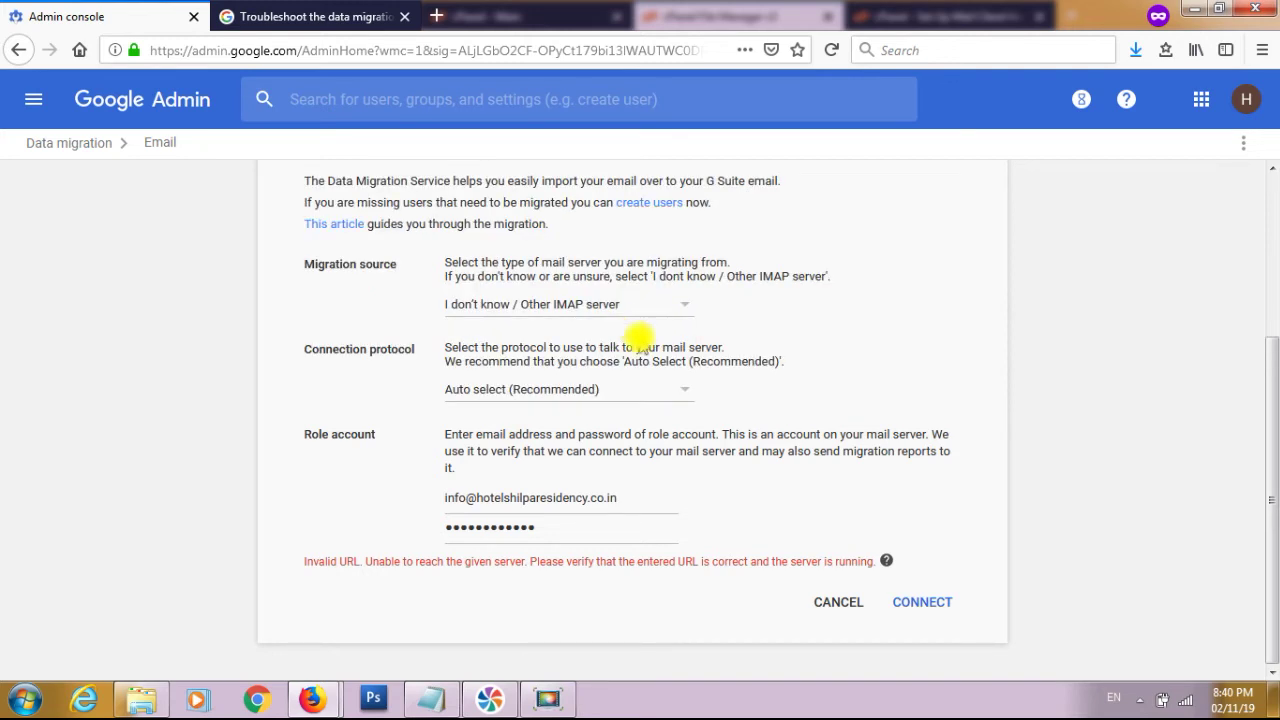
{"action": "left_click", "coordinate": [645, 392]}
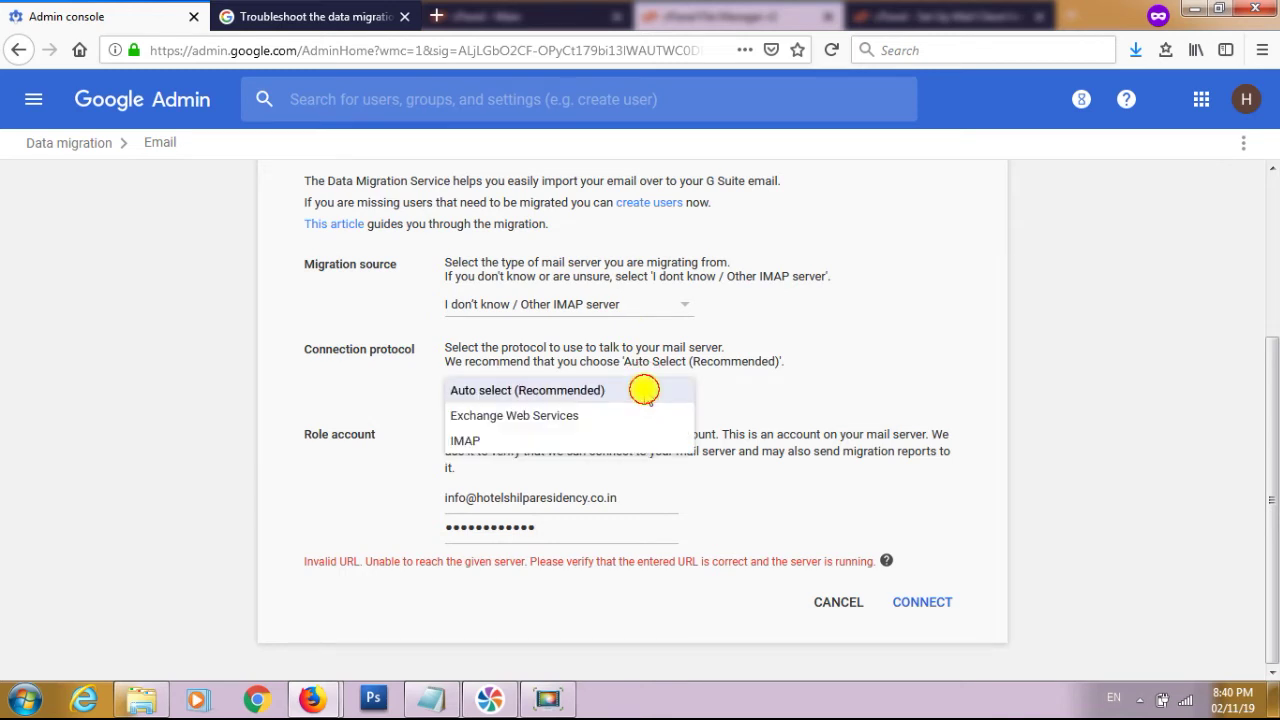
{"action": "left_click", "coordinate": [643, 390]}
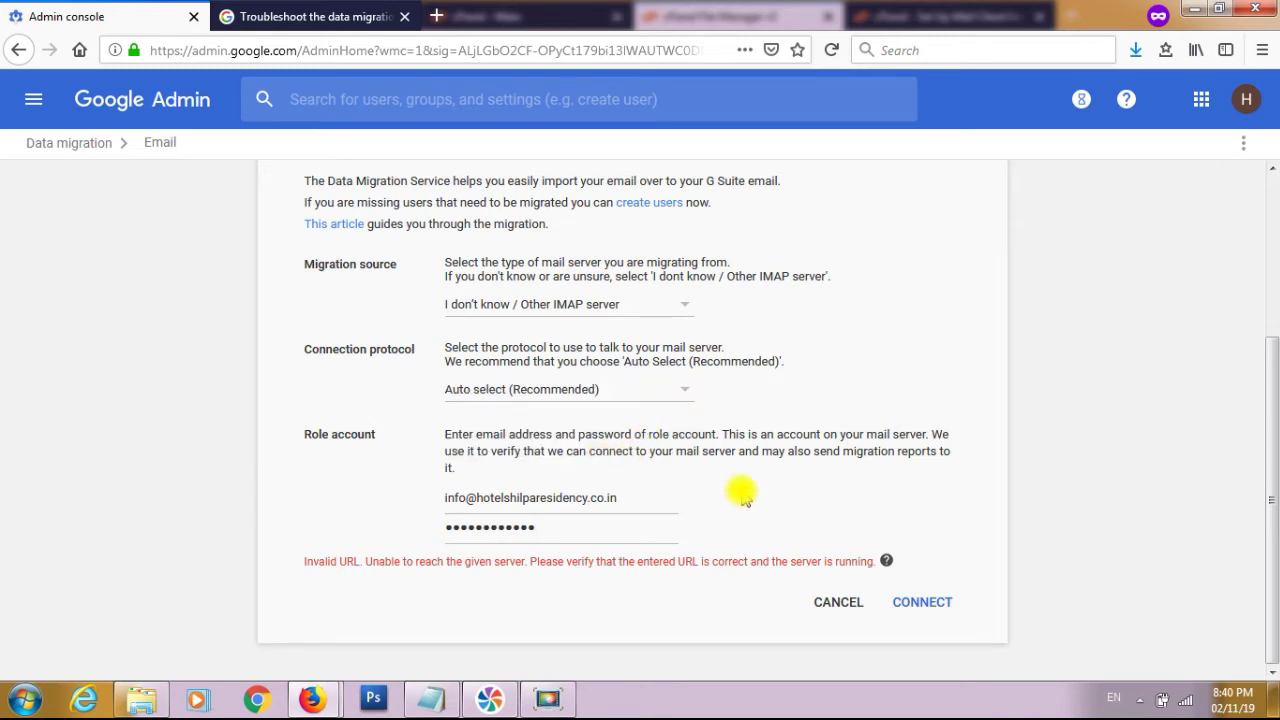
{"action": "left_click", "coordinate": [922, 607]}
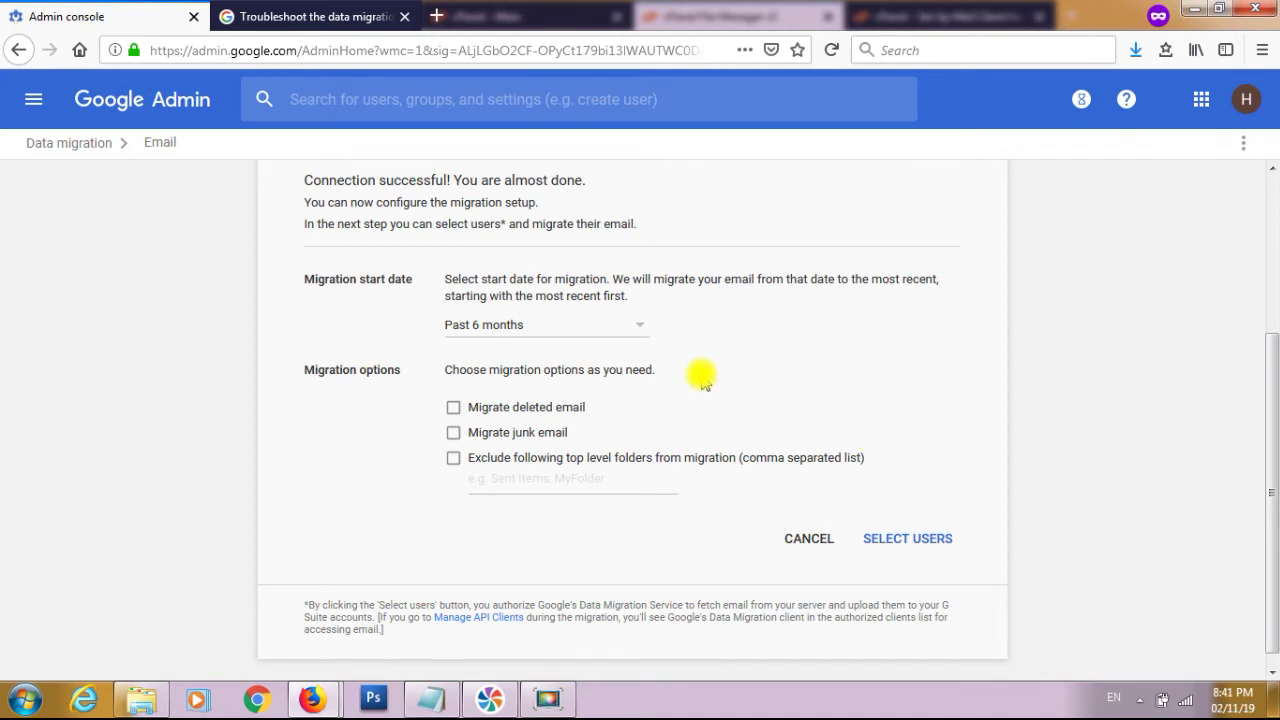
Step: Pick Past 1 year as the migration start date, then reopen the start date choices
{"action": "left_click", "coordinate": [625, 326]}
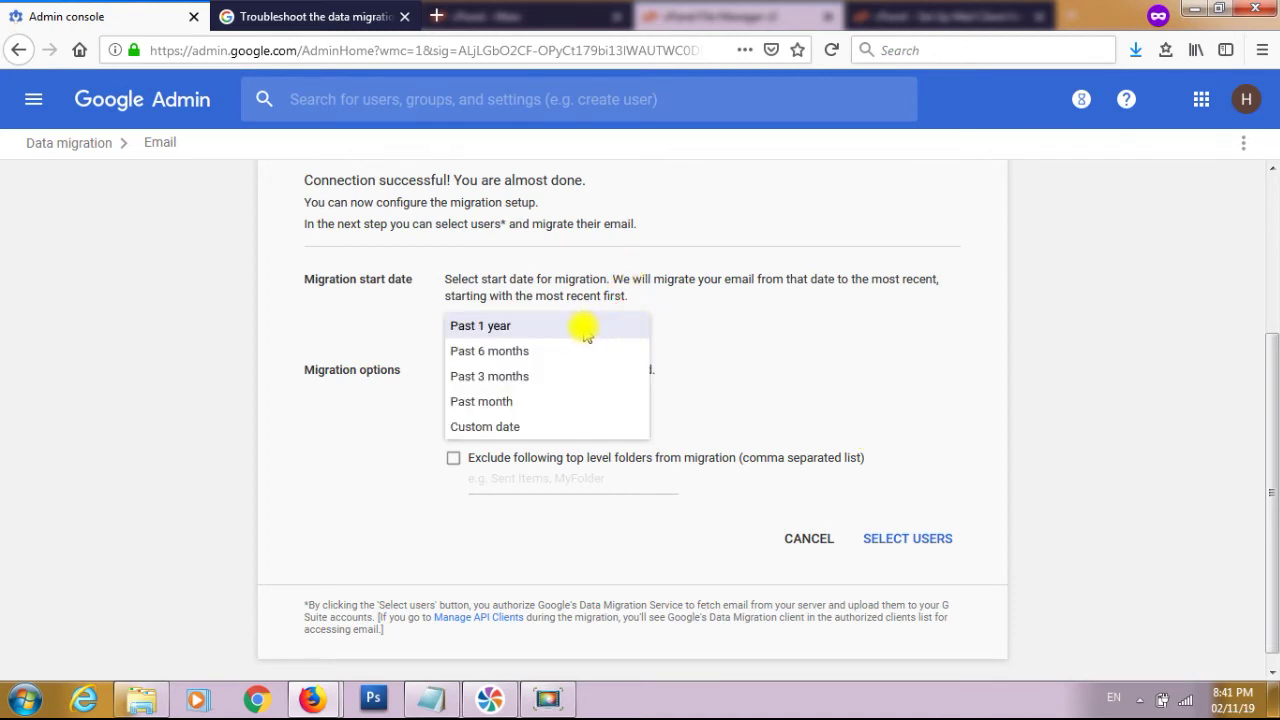
{"action": "left_click", "coordinate": [584, 328]}
{"action": "left_click", "coordinate": [586, 330]}
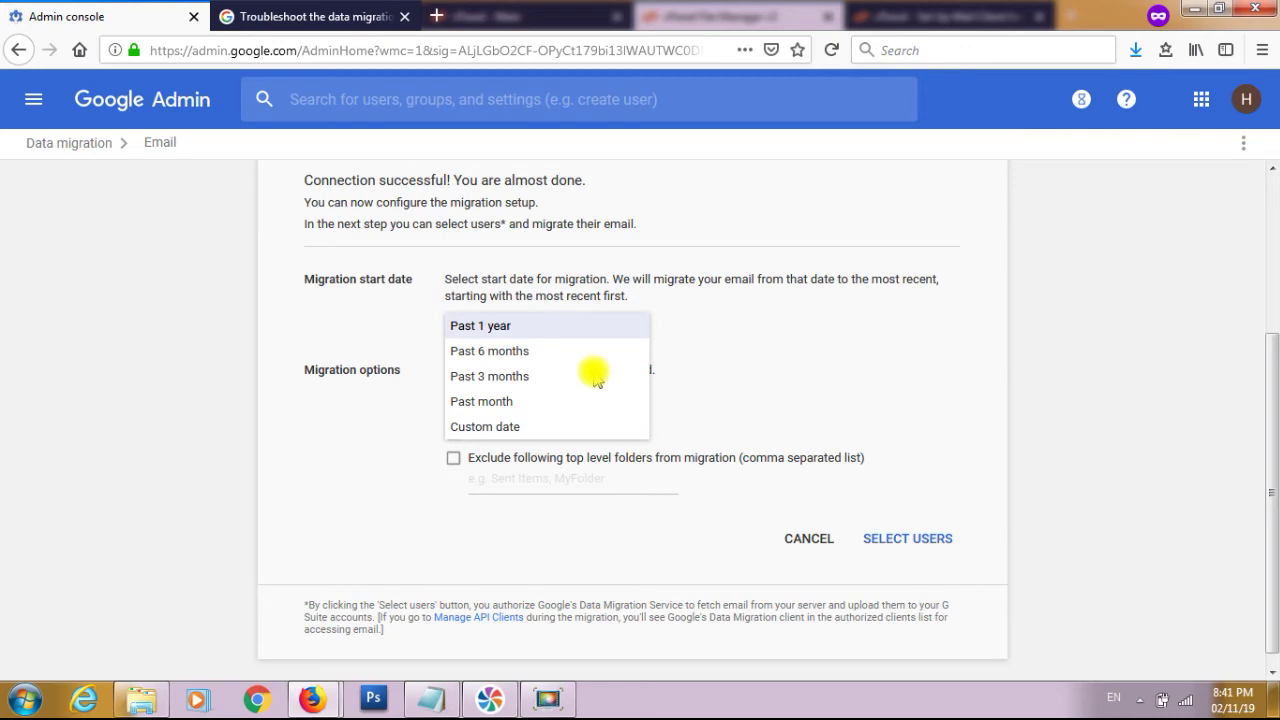
Step: Set the migration start date to Custom date 02/03/16 via the calendar
{"action": "left_click", "coordinate": [485, 426]}
{"action": "scroll", "coordinate": [592, 432], "scroll_direction": "up", "scroll_amount": 3}
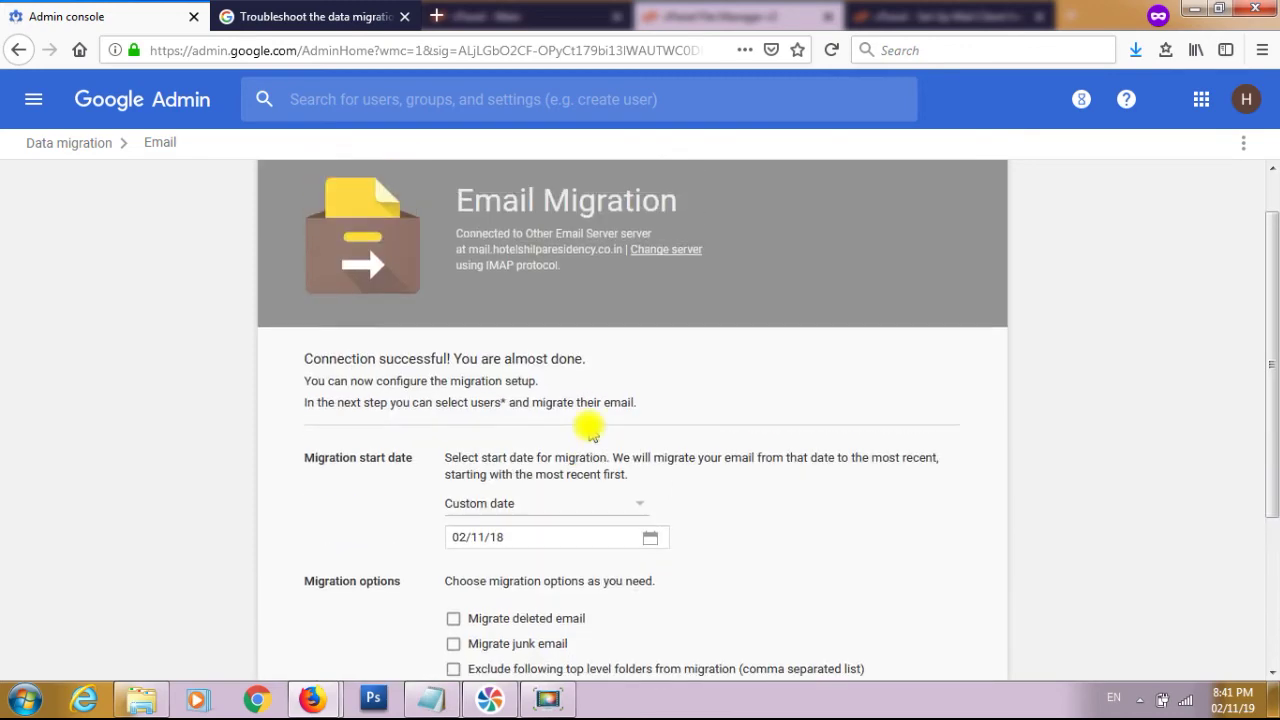
{"action": "scroll", "coordinate": [588, 425], "scroll_direction": "down", "scroll_amount": 3}
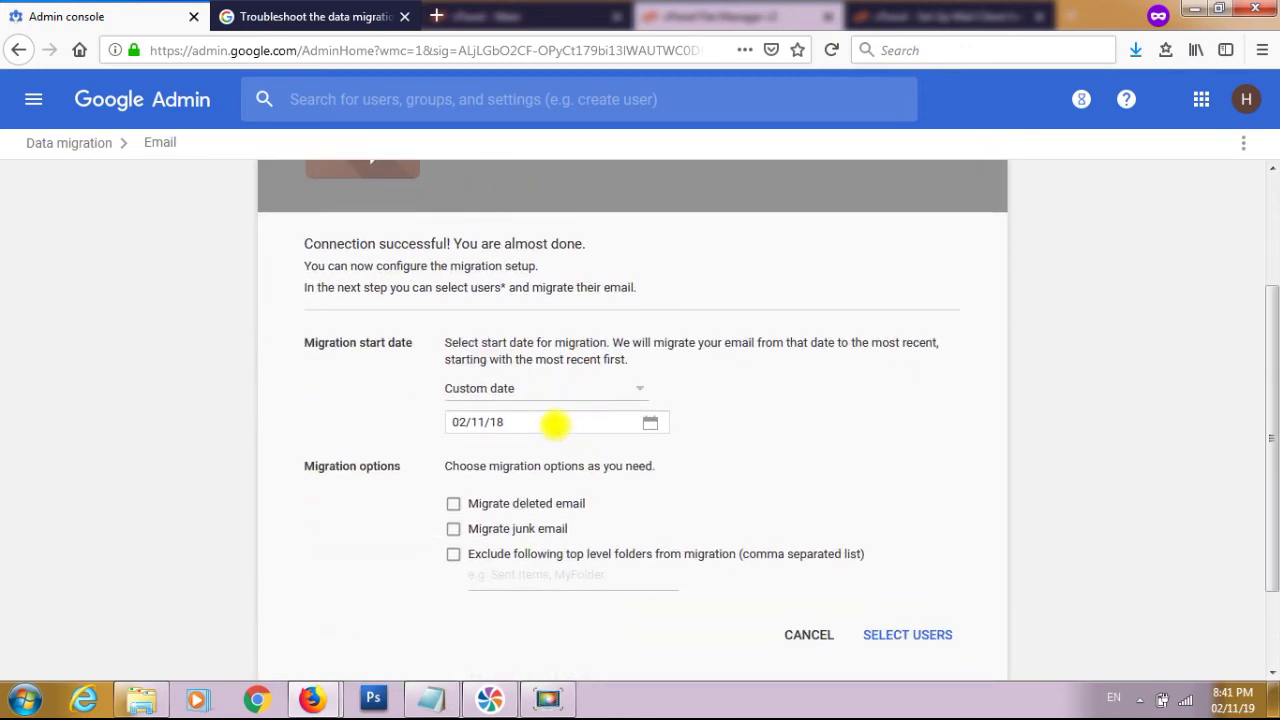
{"action": "left_click", "coordinate": [556, 425]}
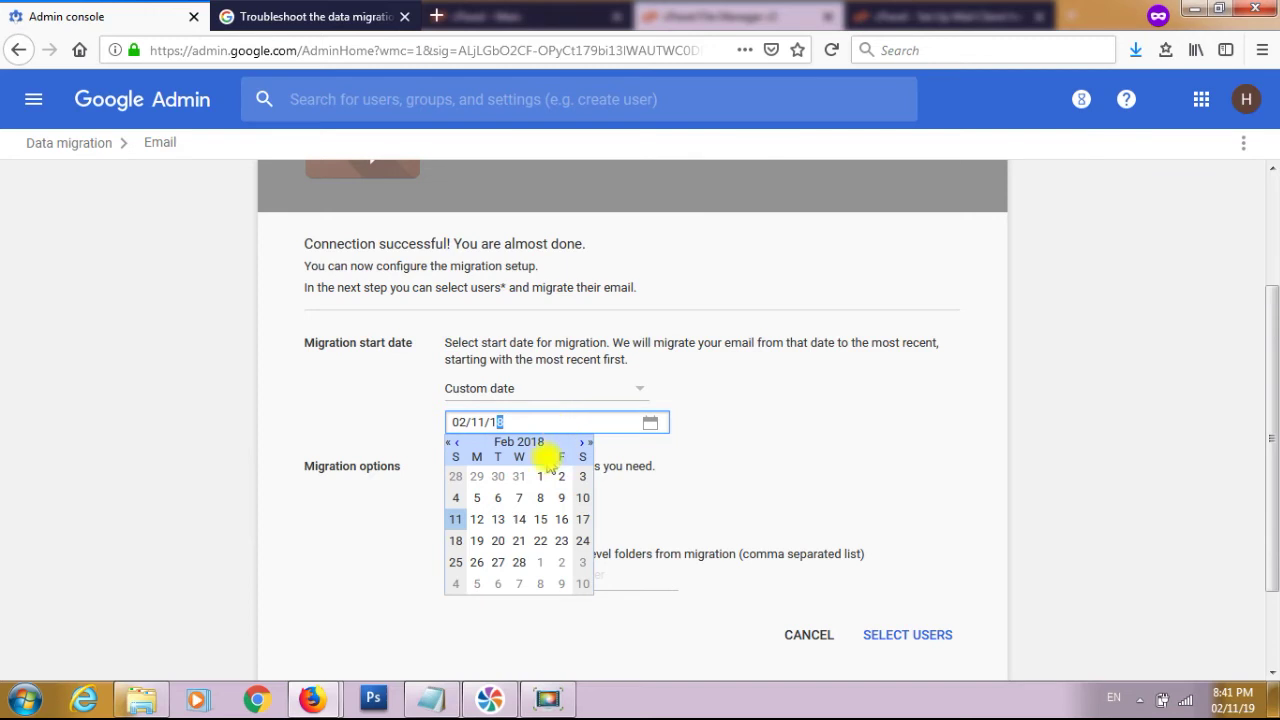
{"action": "left_click", "coordinate": [448, 443]}
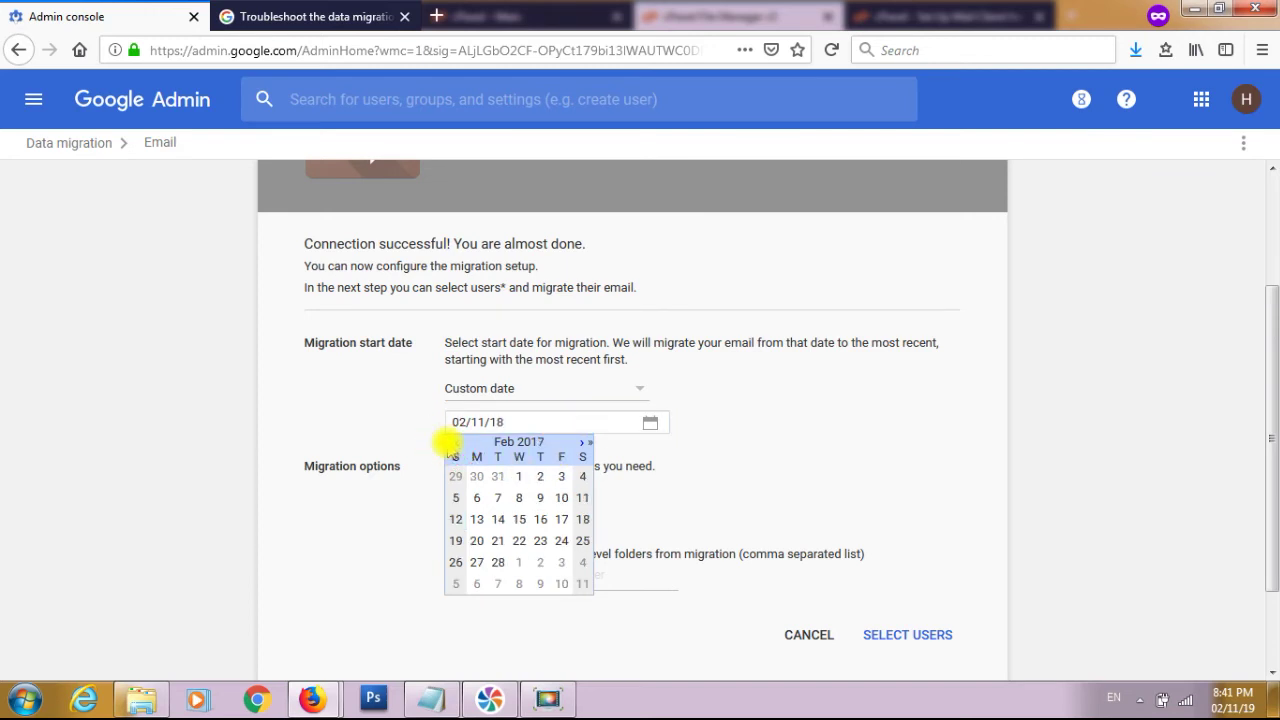
{"action": "left_click", "coordinate": [448, 443]}
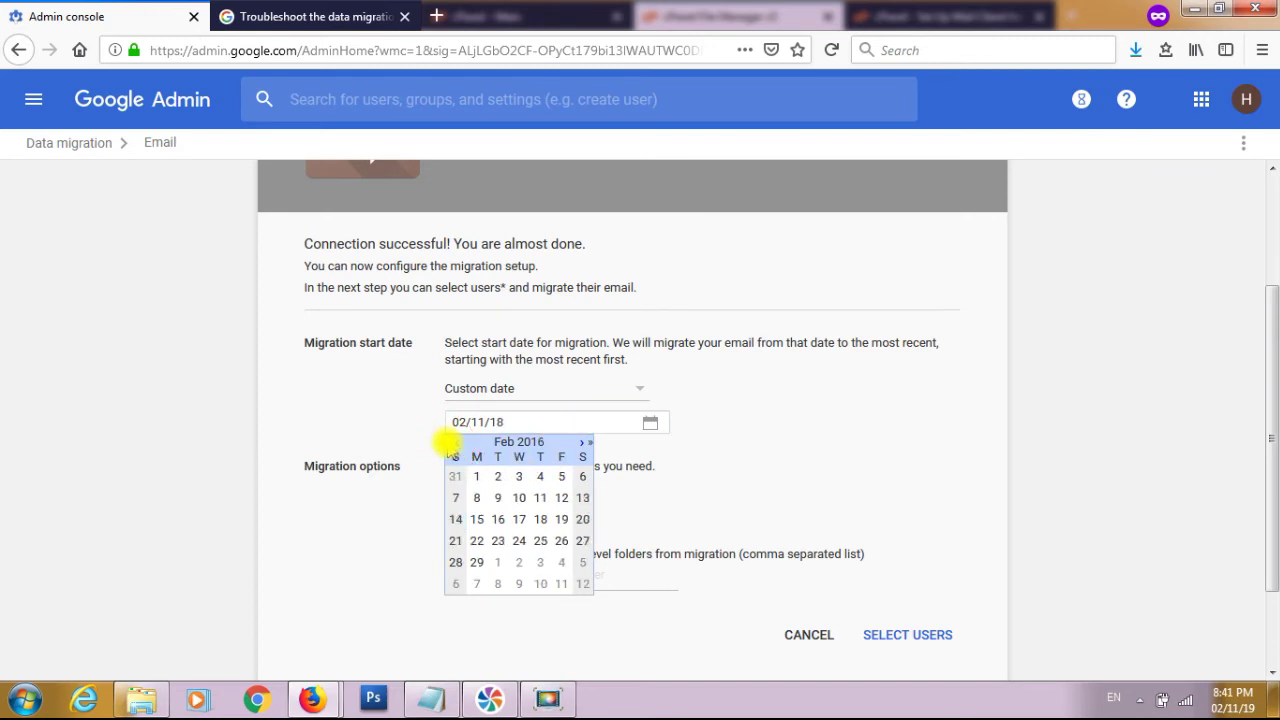
{"action": "left_click", "coordinate": [522, 478]}
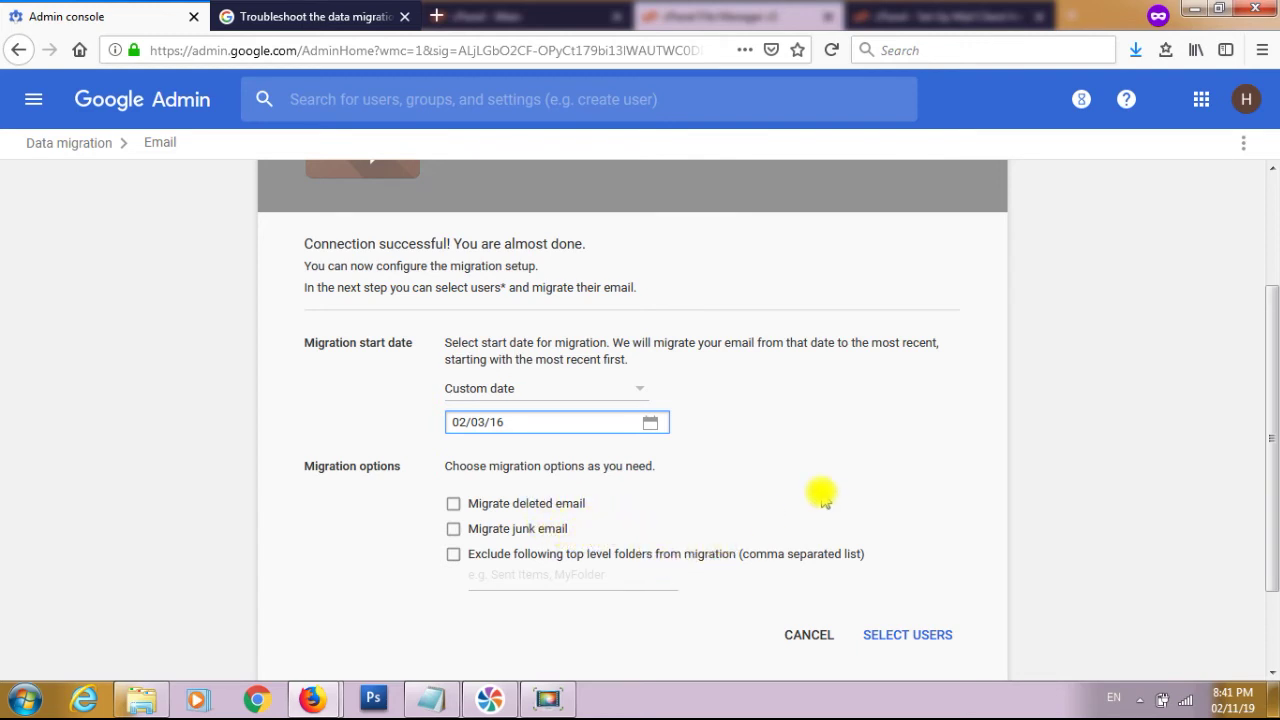
{"action": "scroll", "coordinate": [820, 495], "scroll_direction": "down", "scroll_amount": 2}
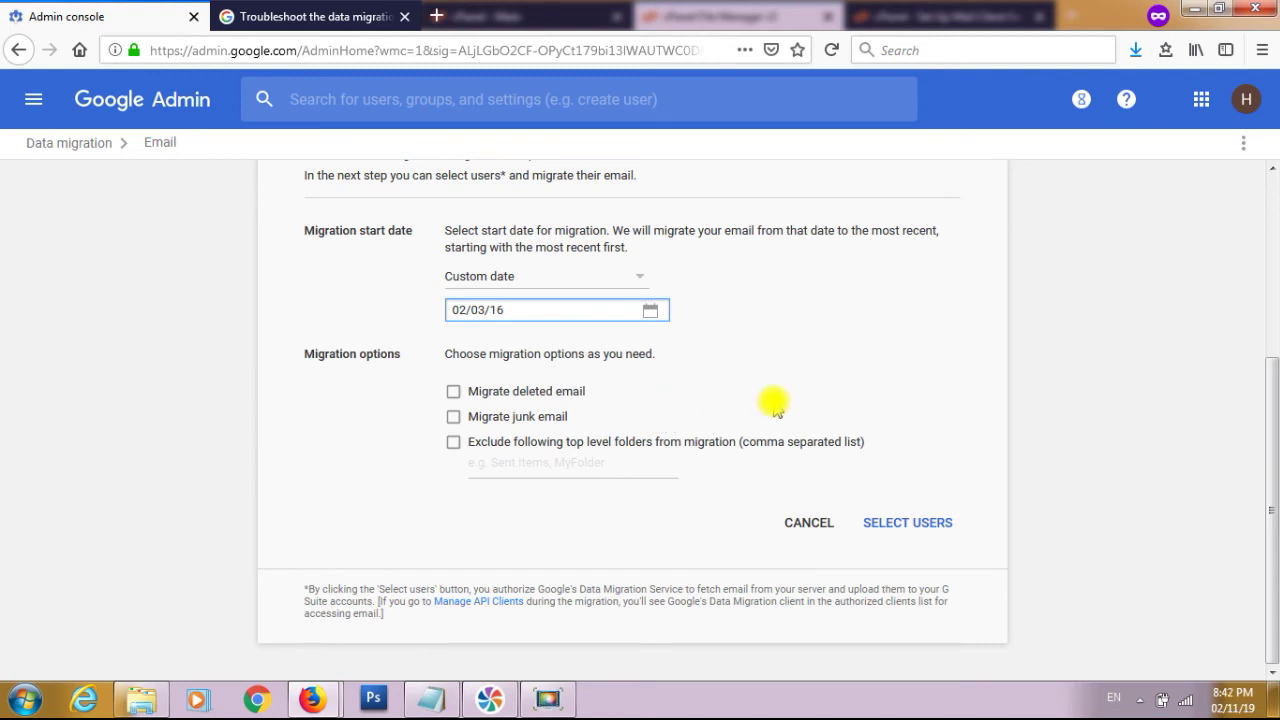
Step: Tick Migrate deleted email and Migrate junk email, then go to user selection
{"action": "left_click", "coordinate": [453, 391]}
{"action": "left_click", "coordinate": [453, 416]}
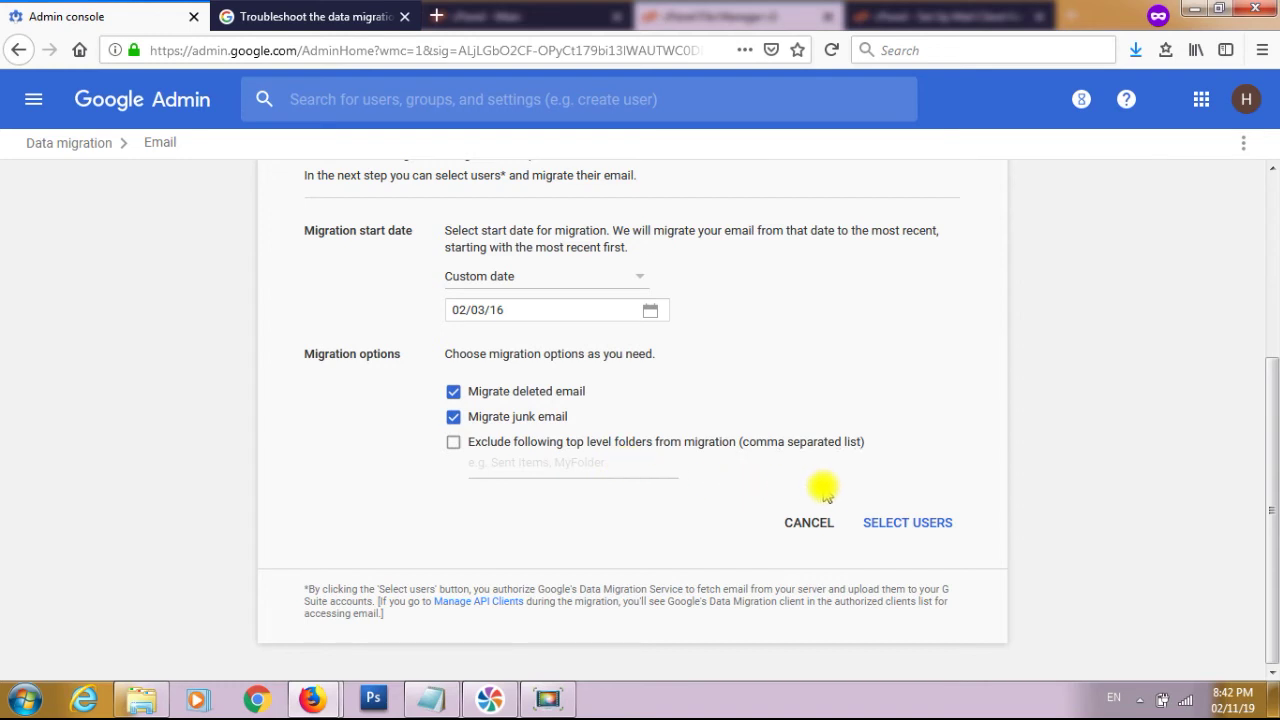
{"action": "left_click", "coordinate": [881, 534]}
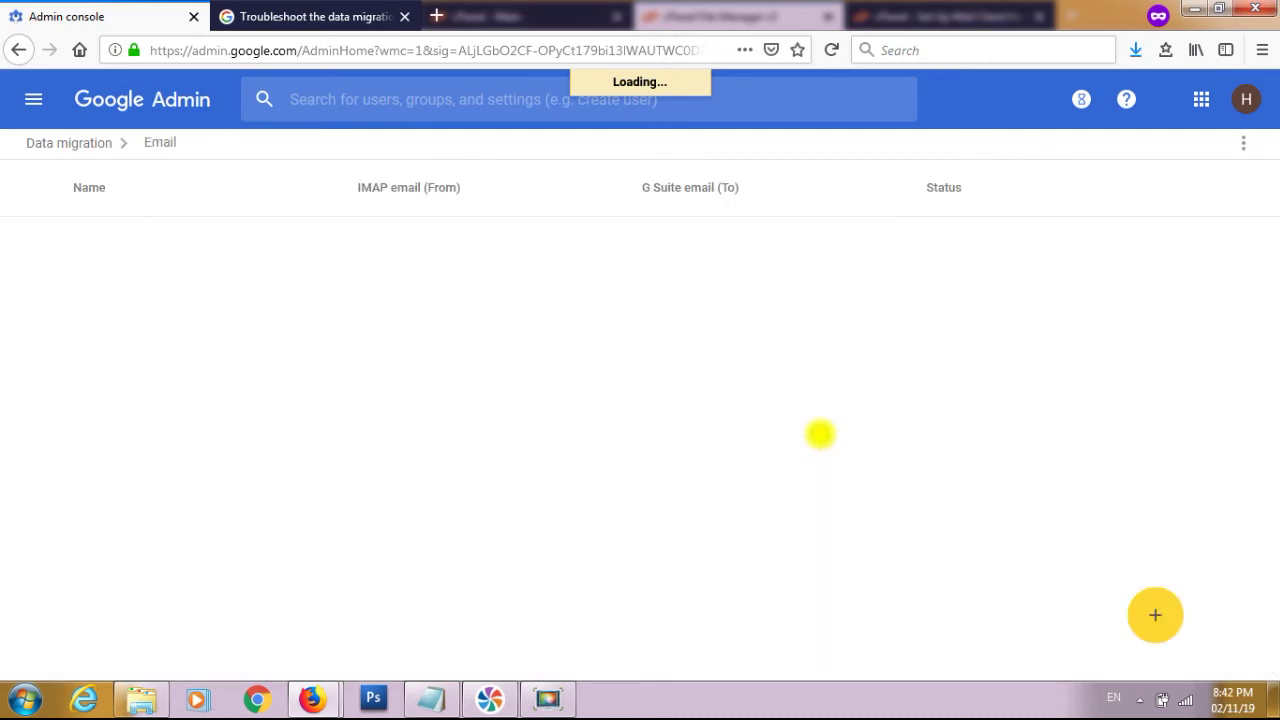
Step: Add a user and enter the old mailbox's source e-mail address at hotelshilparesidency.co.in
{"action": "mouse_move", "coordinate": [1147, 612]}
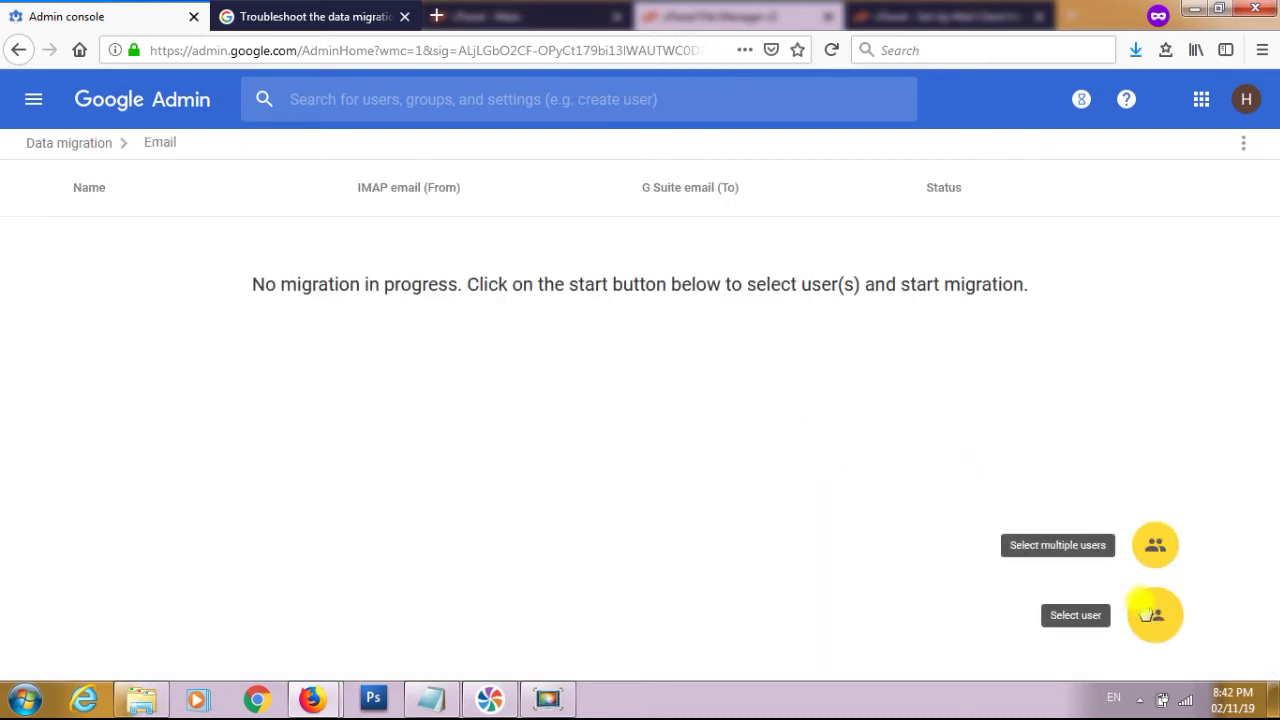
{"action": "left_click", "coordinate": [1153, 620]}
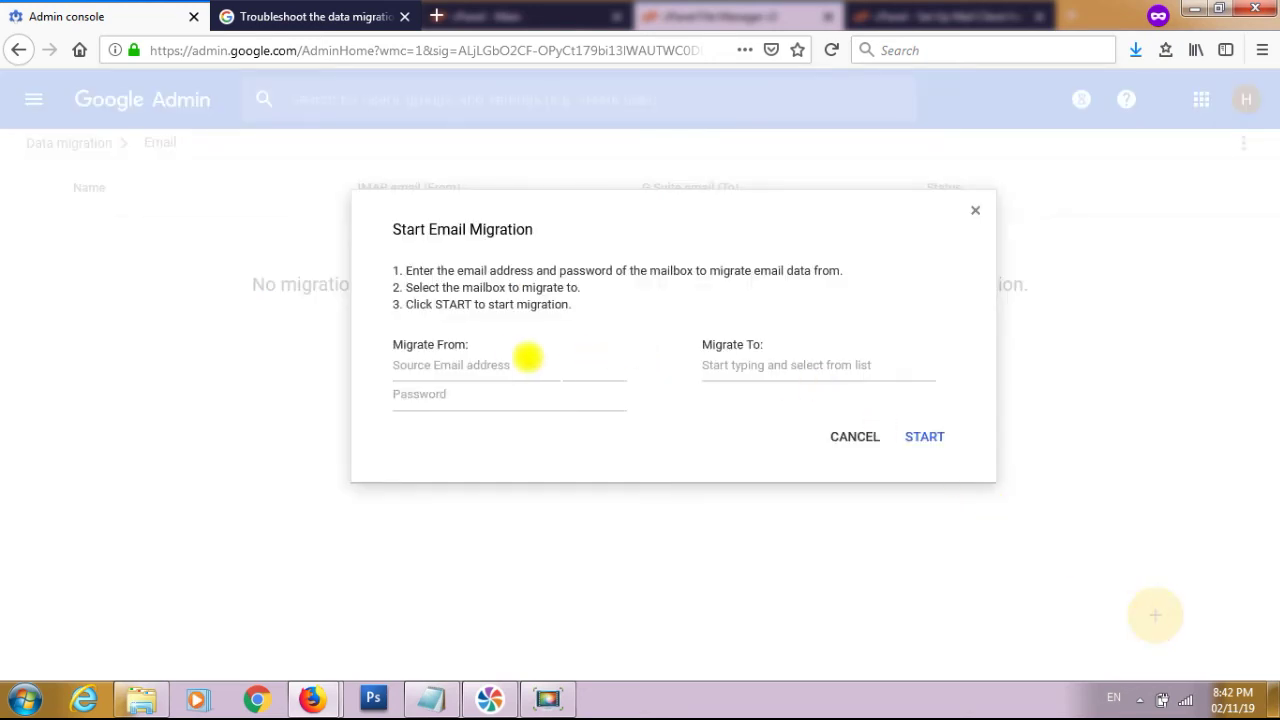
{"action": "left_click", "coordinate": [511, 366]}
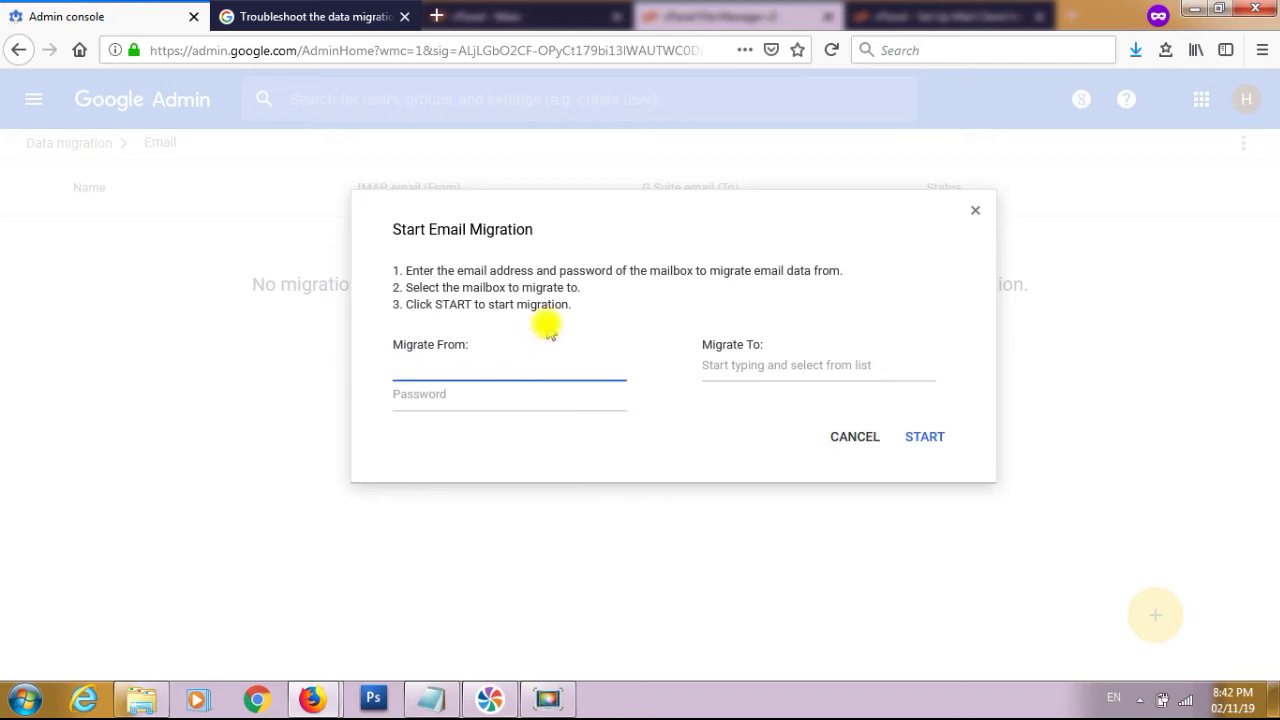
{"action": "left_click", "coordinate": [543, 322]}
{"action": "left_click", "coordinate": [530, 368]}
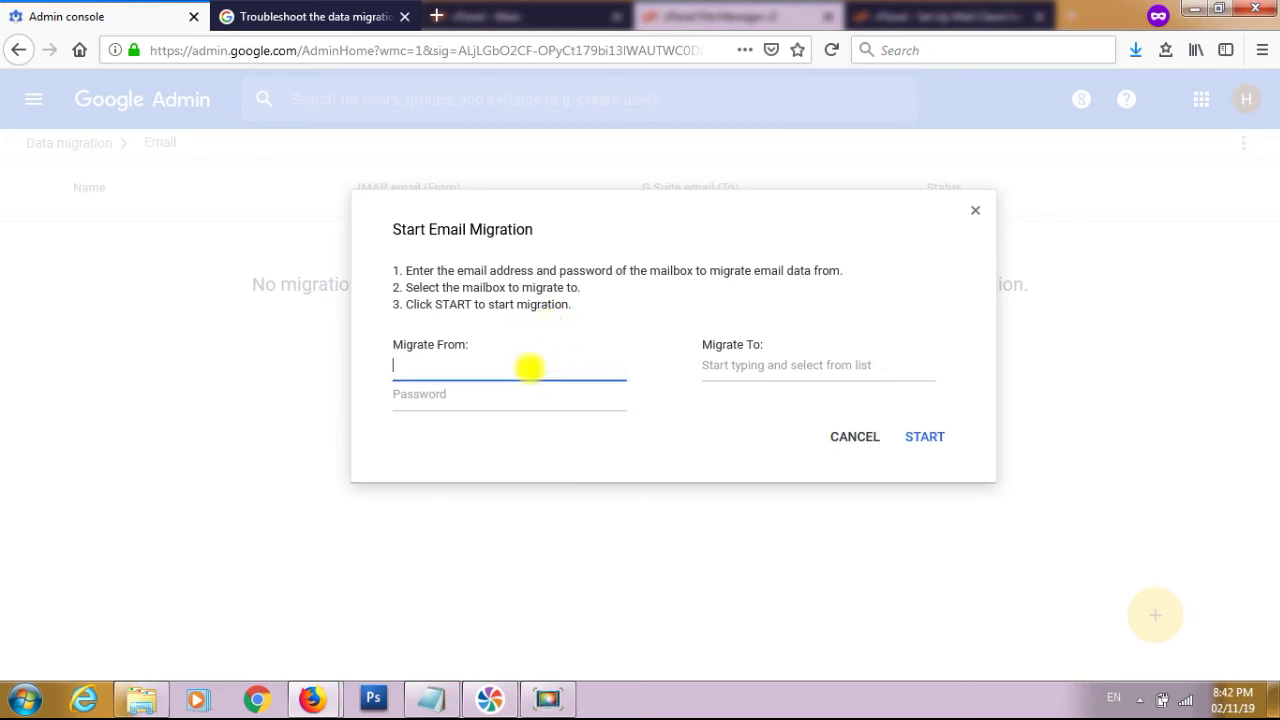
{"action": "key", "text": "ctrl+z"}
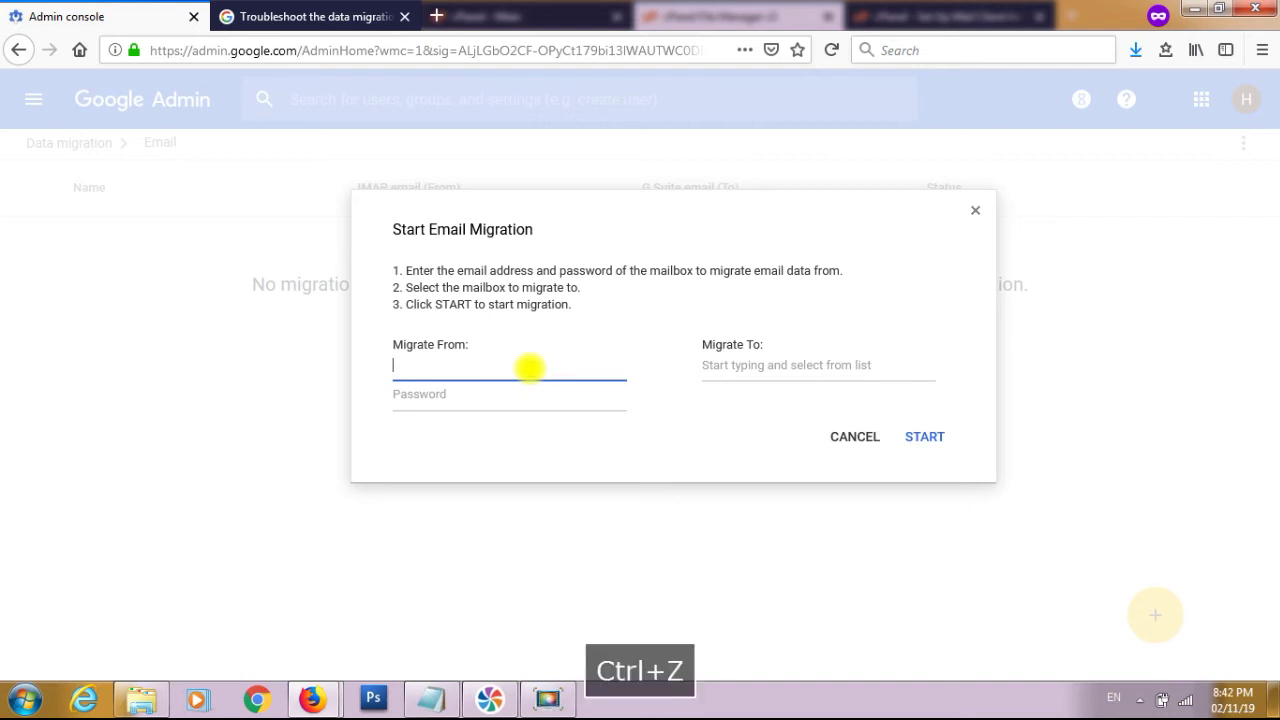
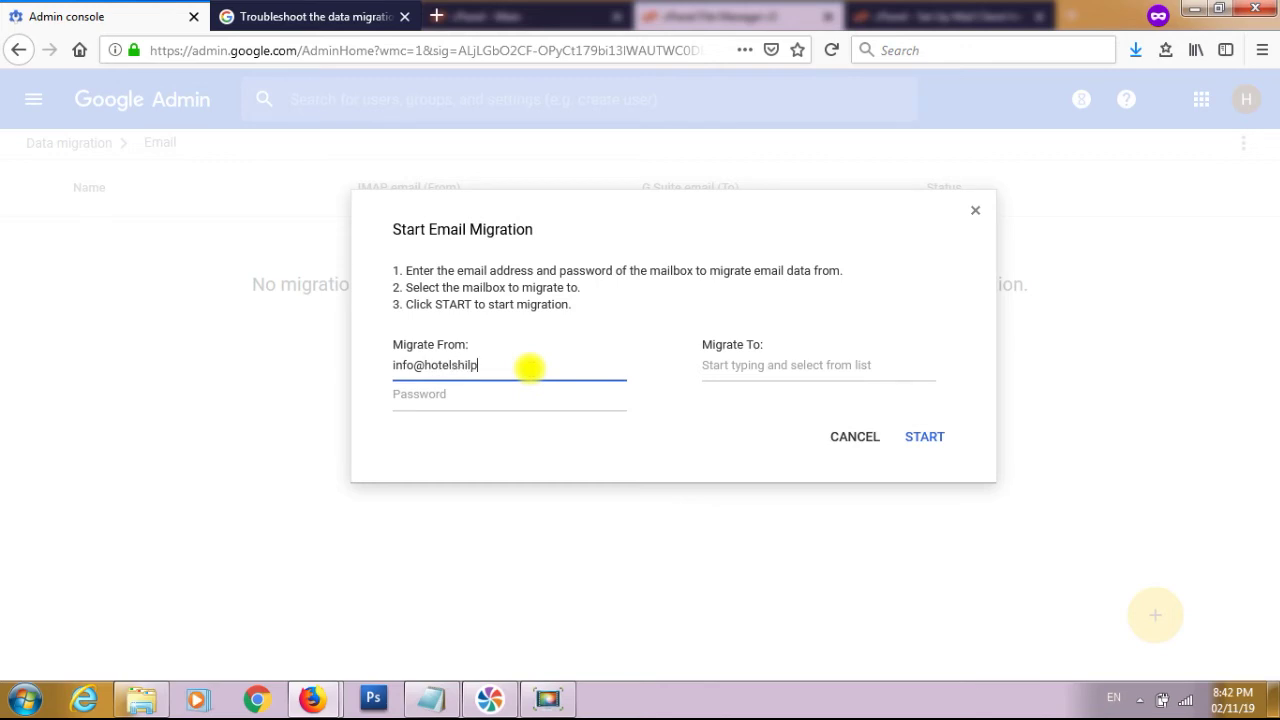
{"action": "key", "text": "Tab"}
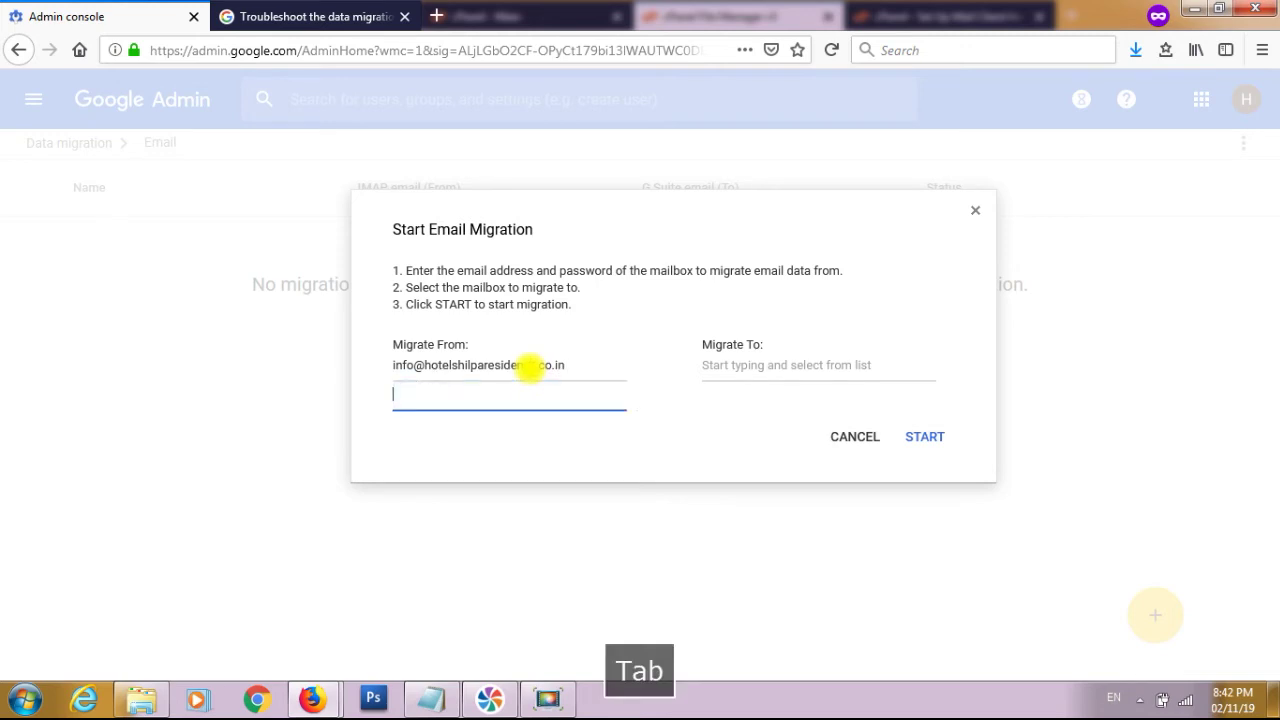
Step: Paste the source password, choose Hotel Shilpa as the destination, and start the migration
{"action": "key", "text": "ctrl+v"}
{"action": "key", "text": "Tab"}
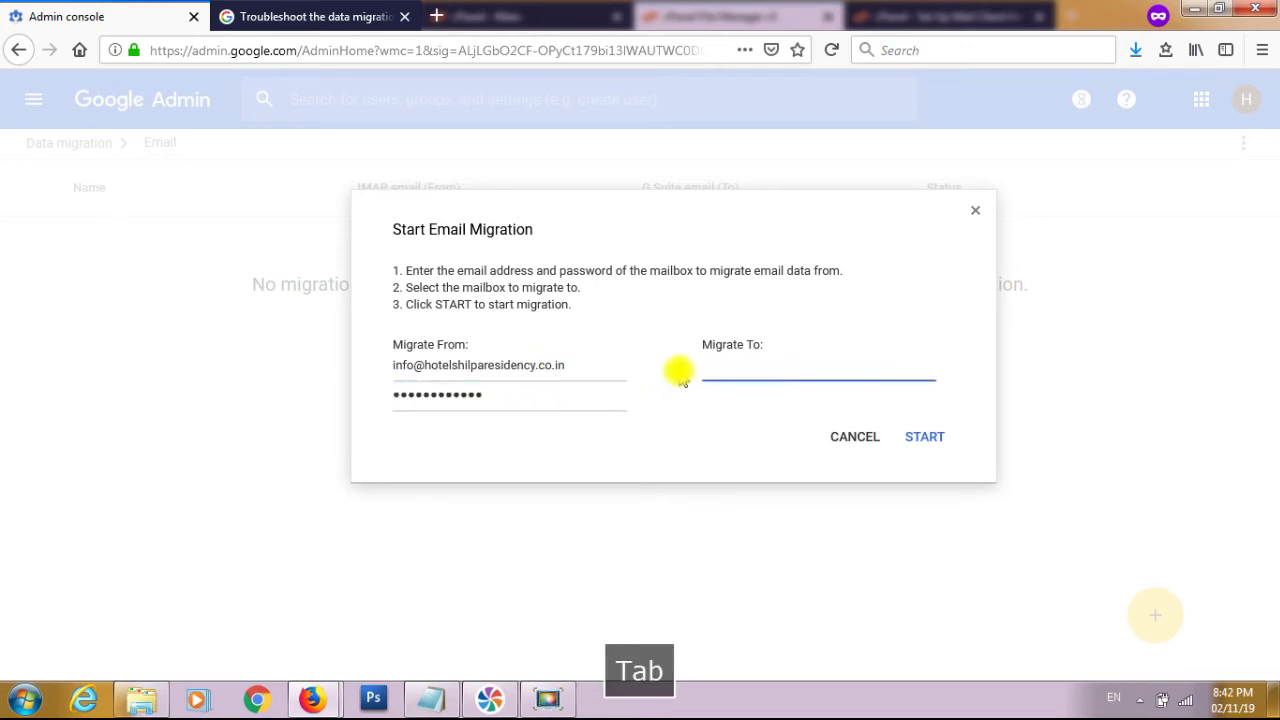
{"action": "type", "text": "h"}
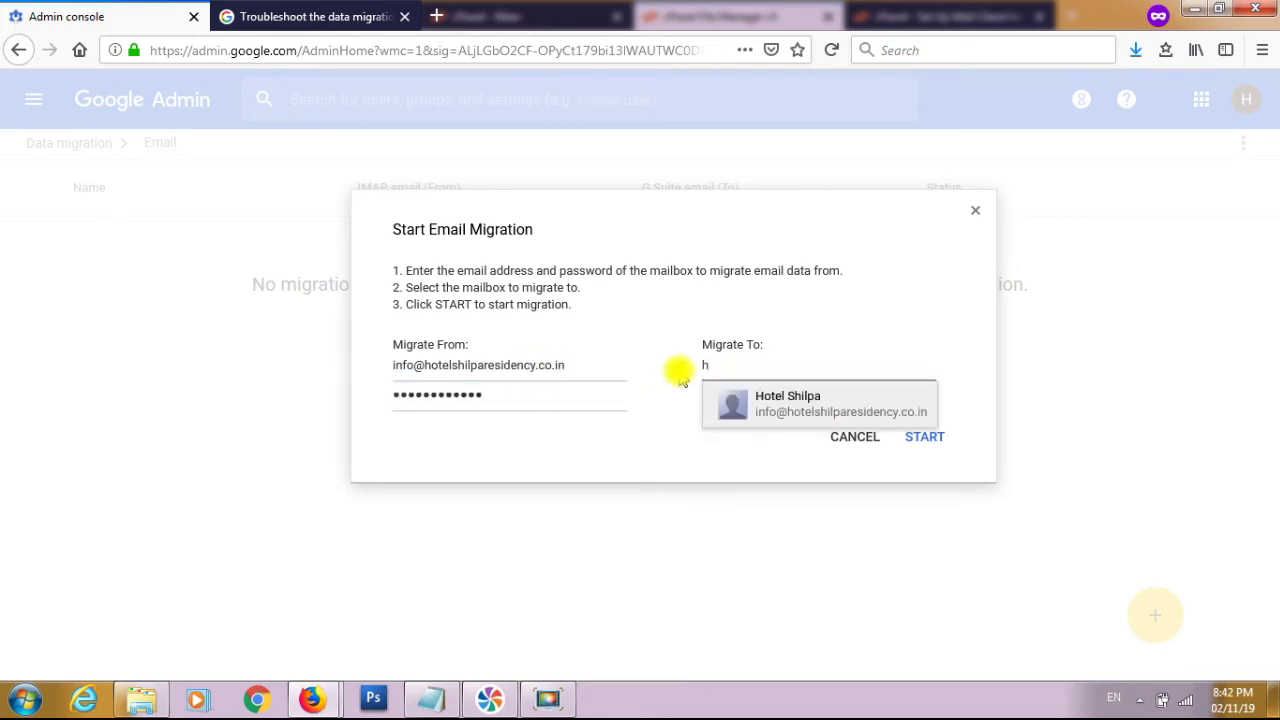
{"action": "left_click", "coordinate": [845, 405]}
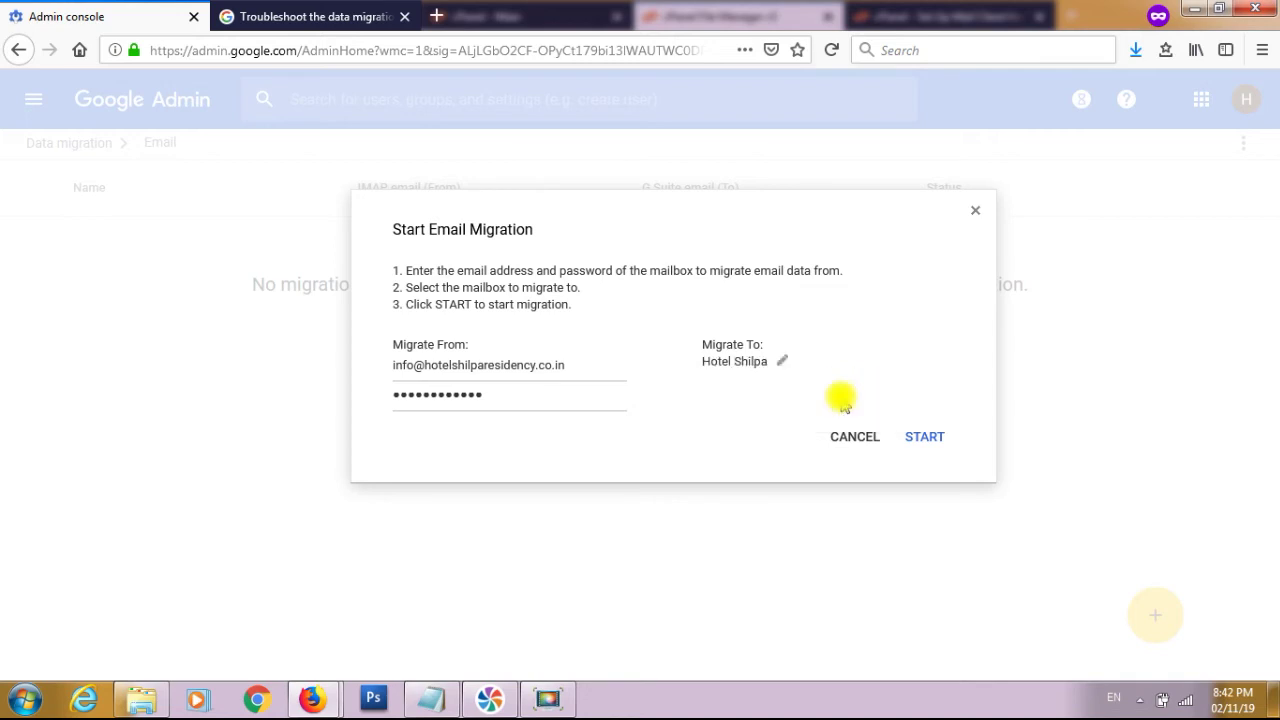
{"action": "left_click", "coordinate": [924, 438]}
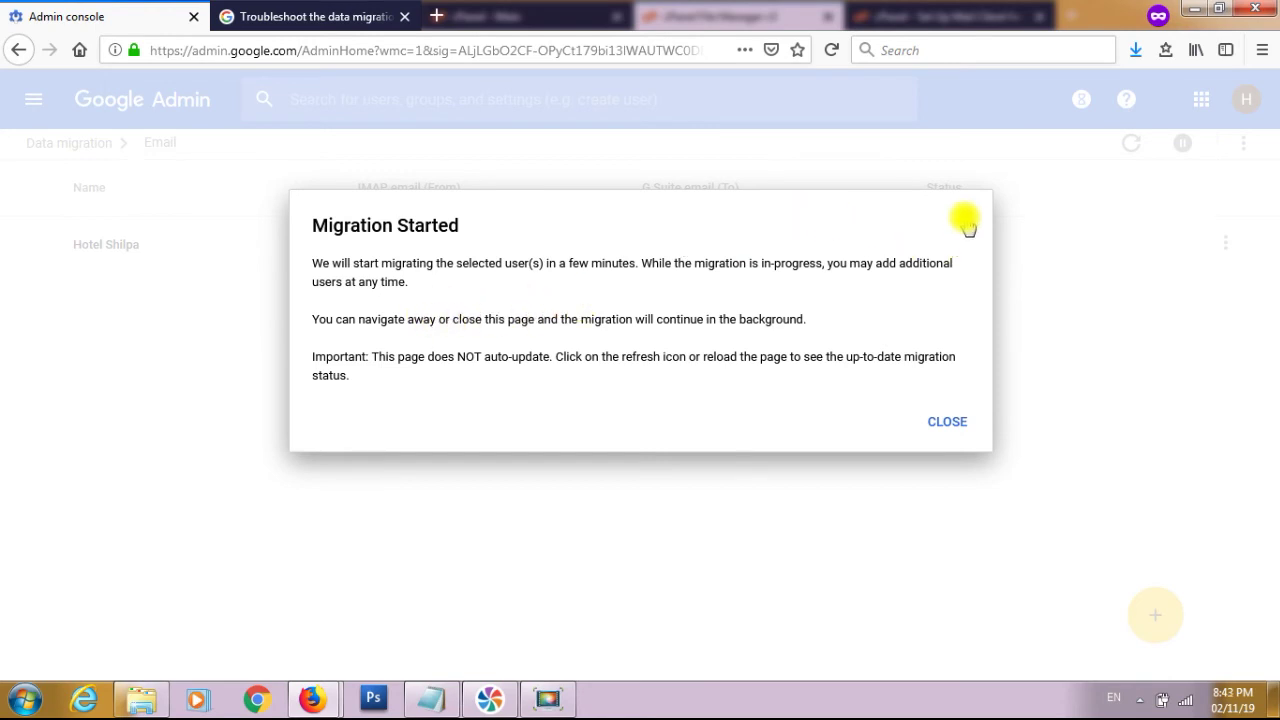
Step: Close the Migration Started notice and refresh to see Hotel Shilpa's migration at 7%
{"action": "left_click", "coordinate": [966, 224]}
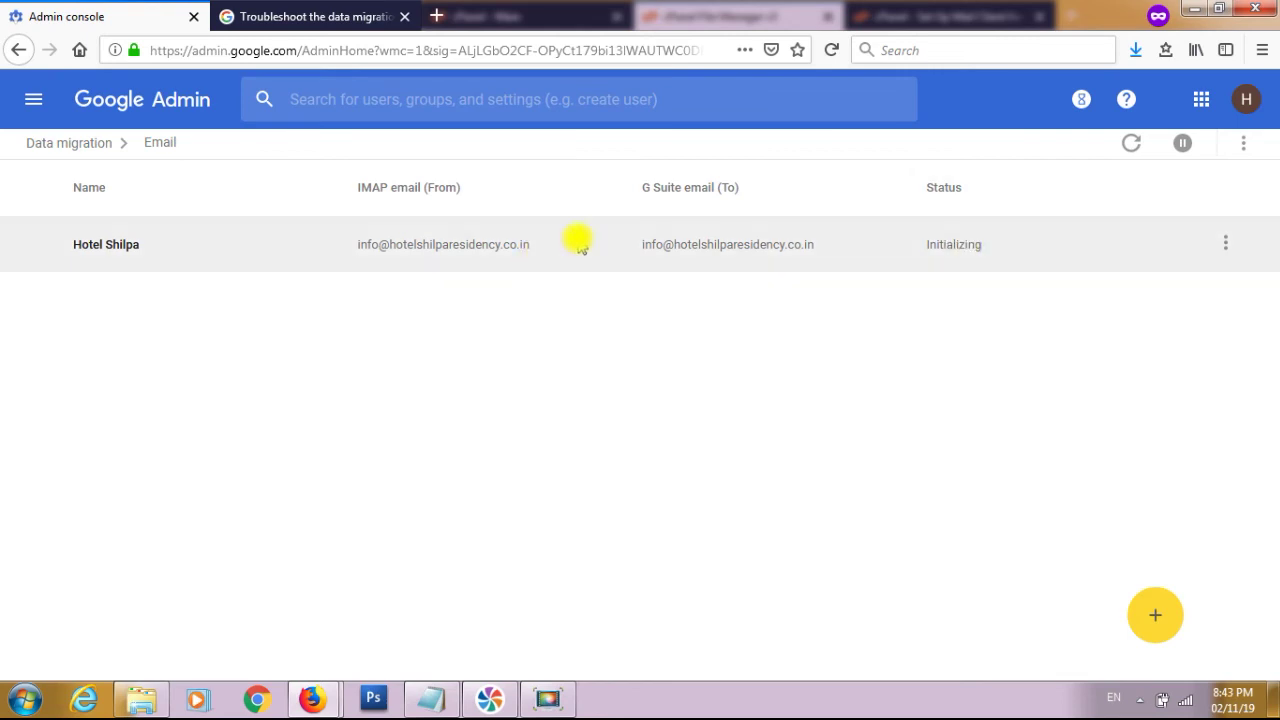
{"action": "left_click", "coordinate": [1130, 150]}
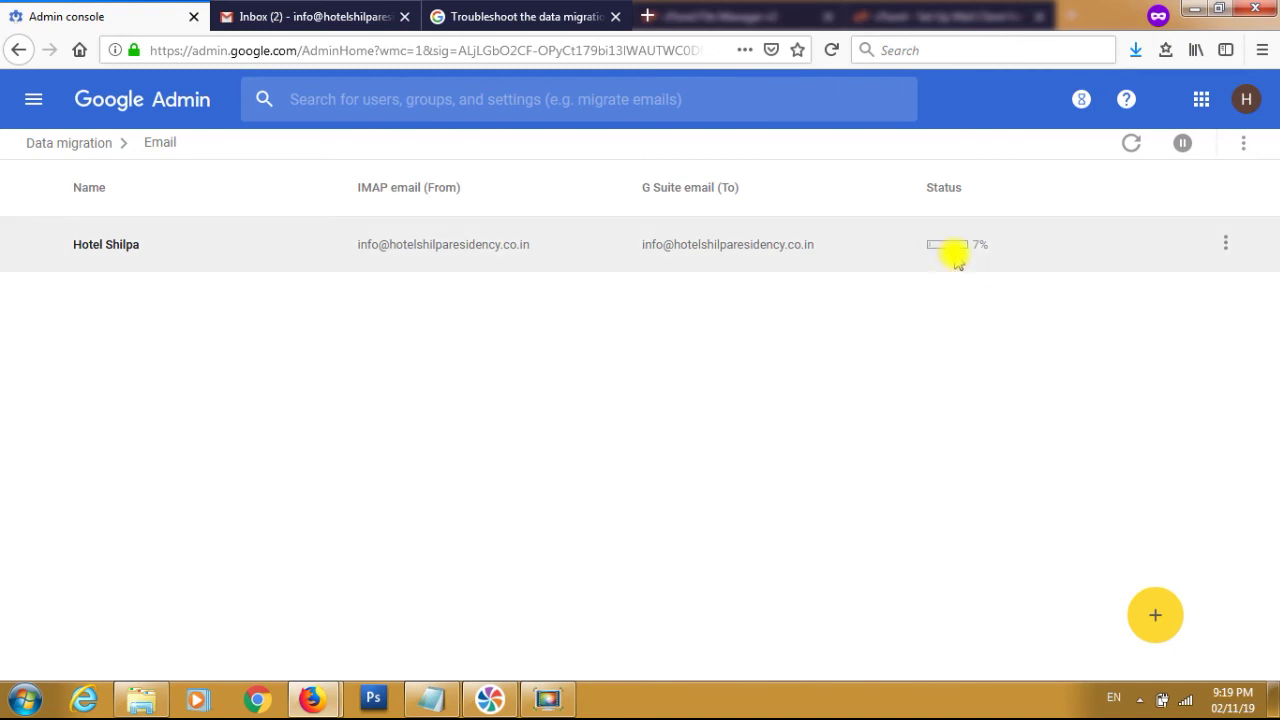
{"action": "mouse_move", "coordinate": [945, 257]}
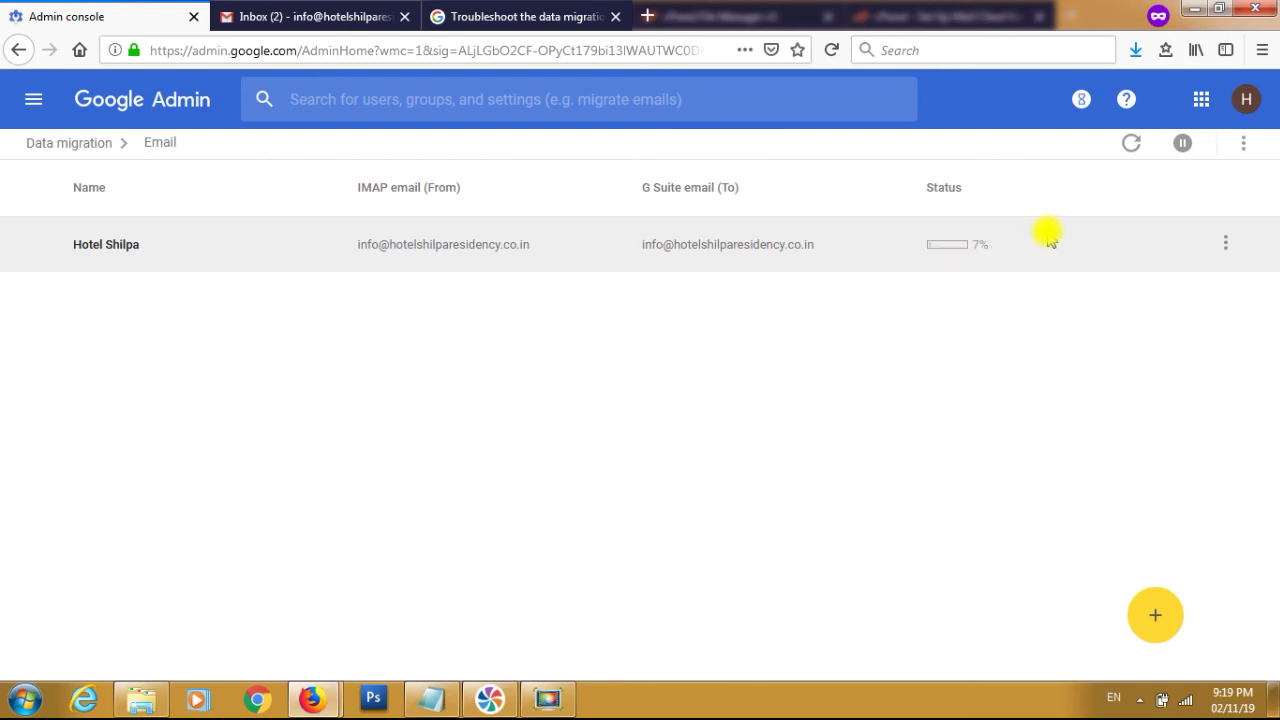
{"action": "mouse_move", "coordinate": [980, 266]}
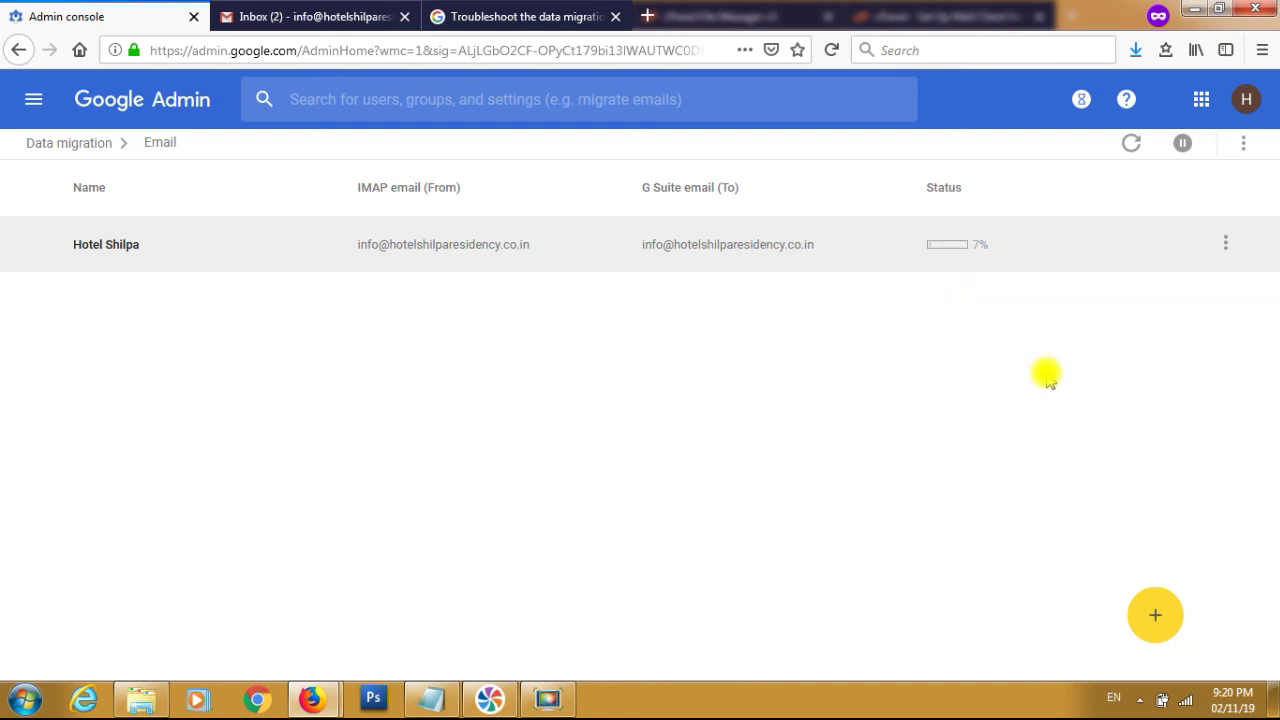
Step: Adjust migration speed to 1011 simultaneous requests, apply, and refresh to see 8% progress
{"action": "left_click", "coordinate": [1226, 248]}
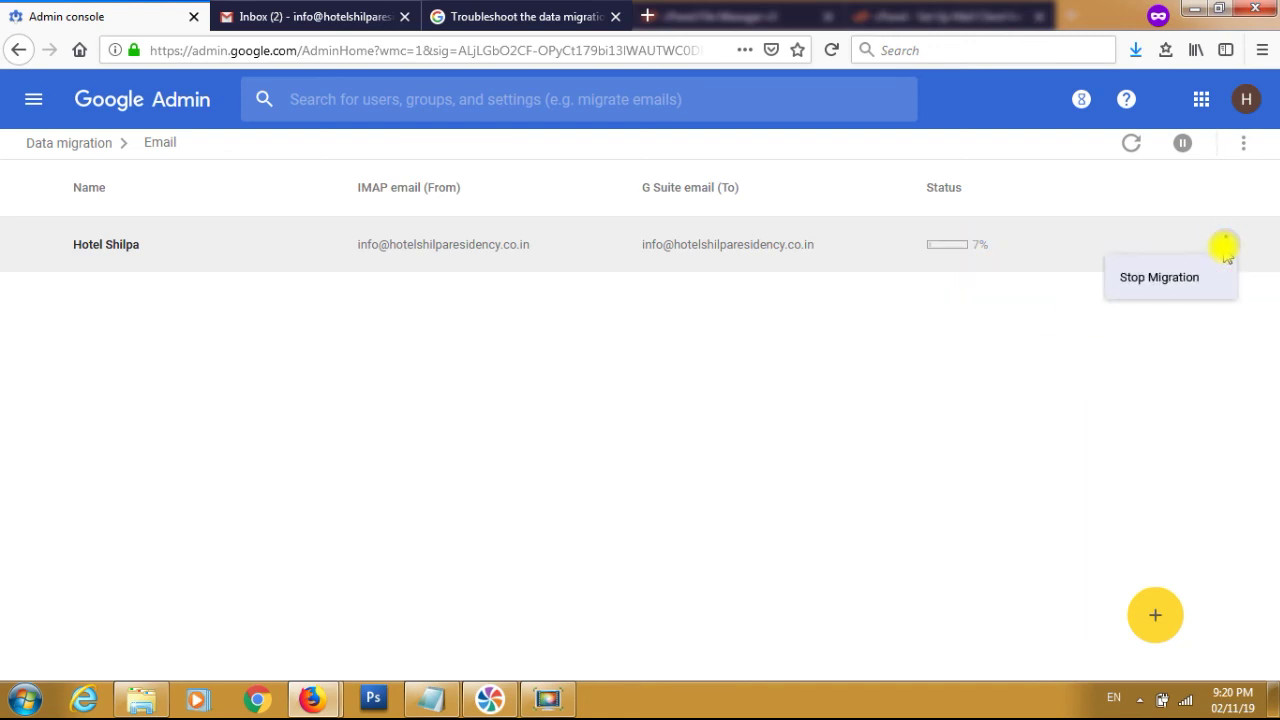
{"action": "left_click", "coordinate": [1243, 146]}
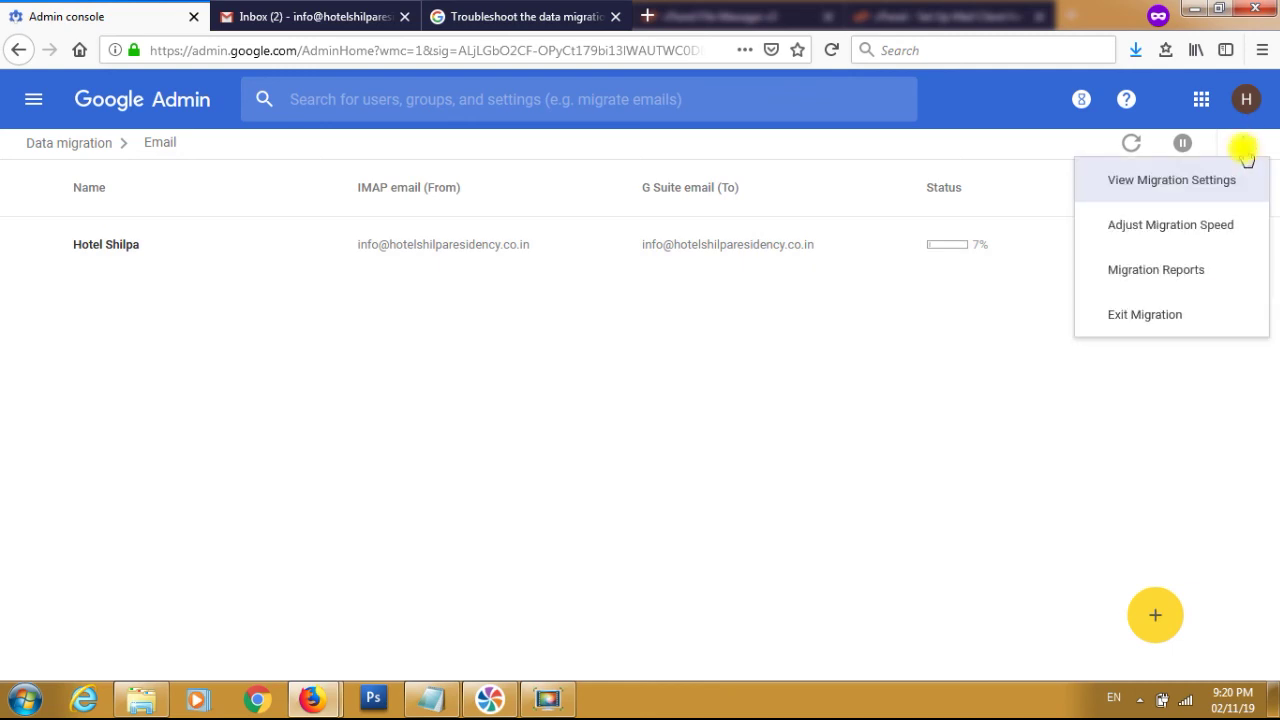
{"action": "left_click", "coordinate": [1188, 230]}
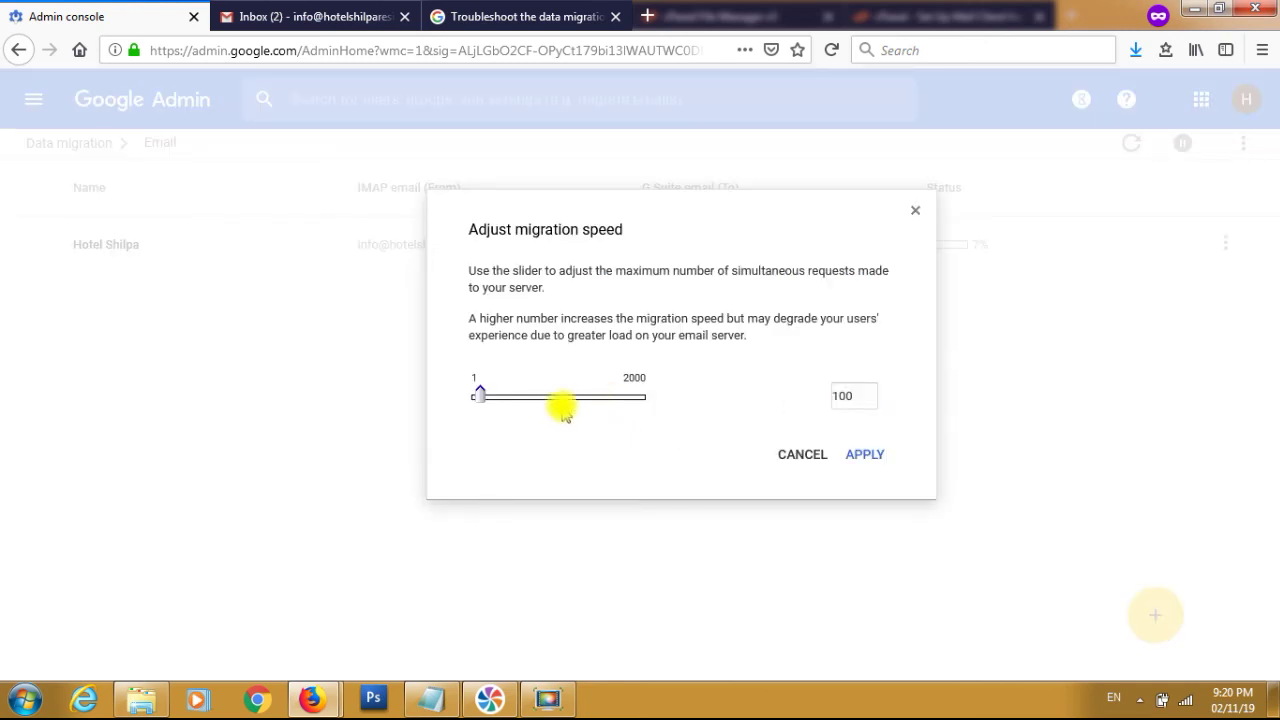
{"action": "left_click_drag", "start_coordinate": [480, 394], "coordinate": [562, 437]}
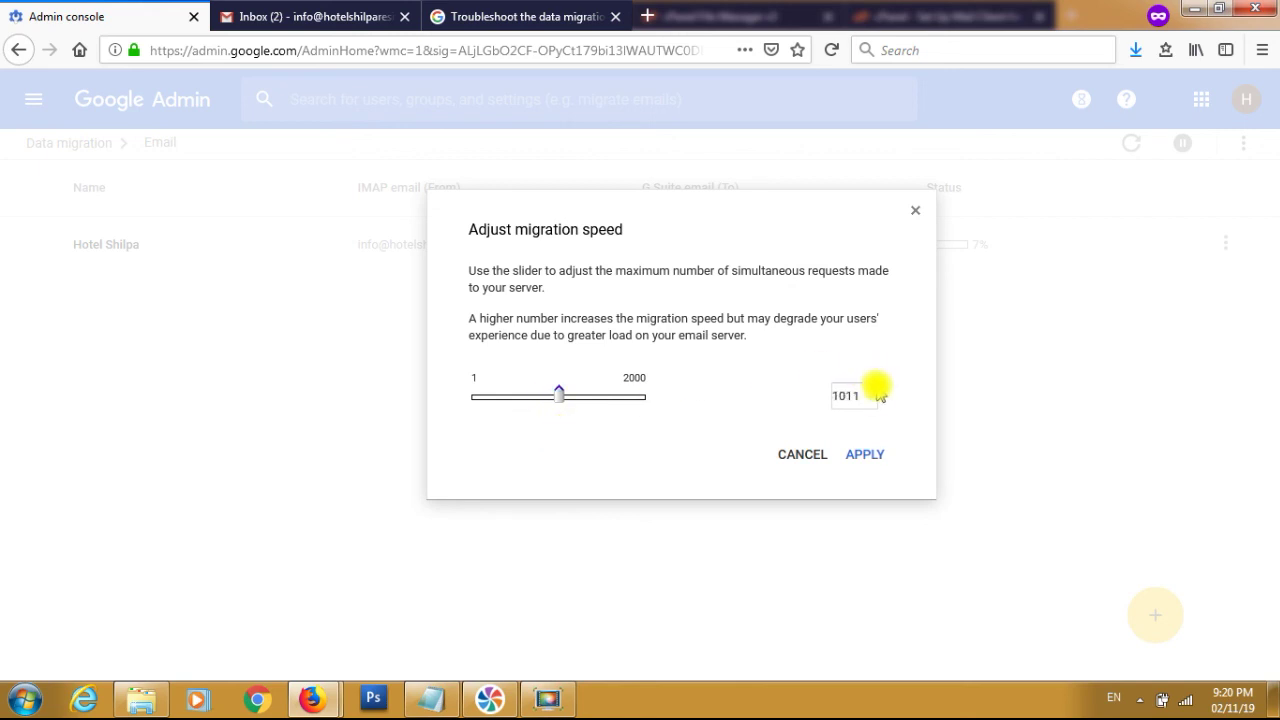
{"action": "left_click", "coordinate": [872, 460]}
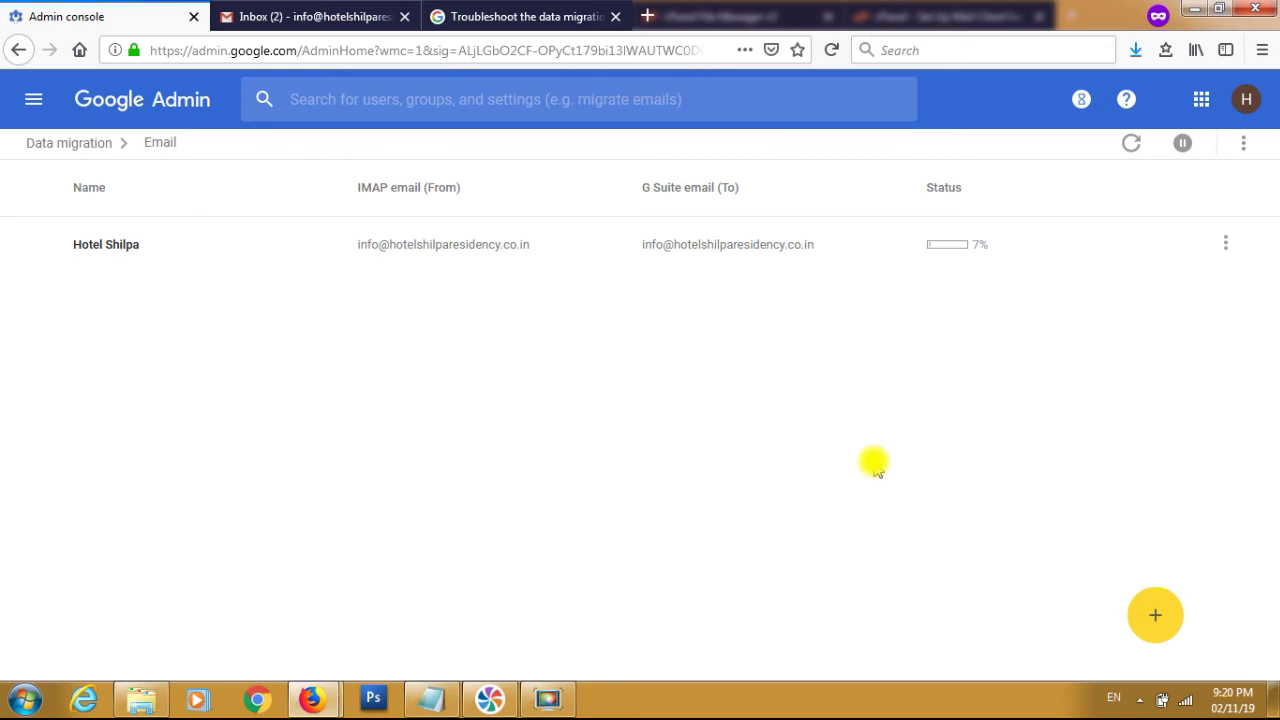
{"action": "left_click", "coordinate": [1130, 145]}
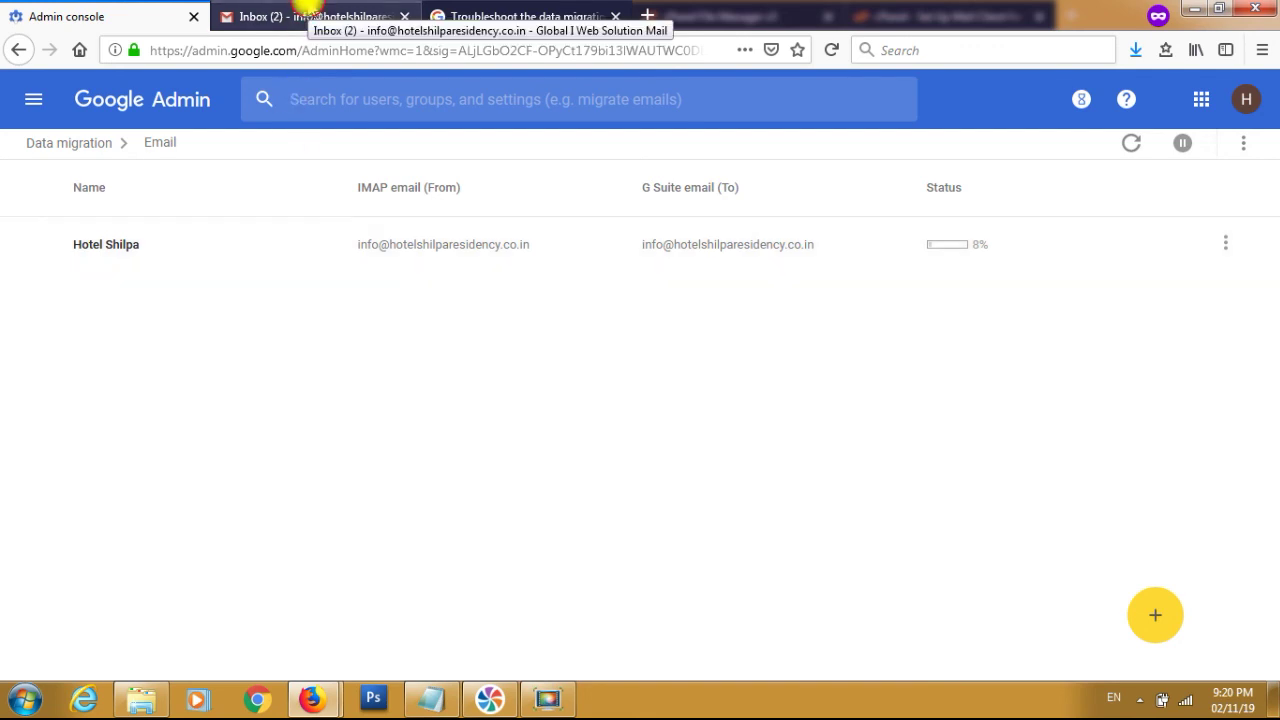
{"action": "left_click", "coordinate": [300, 16]}
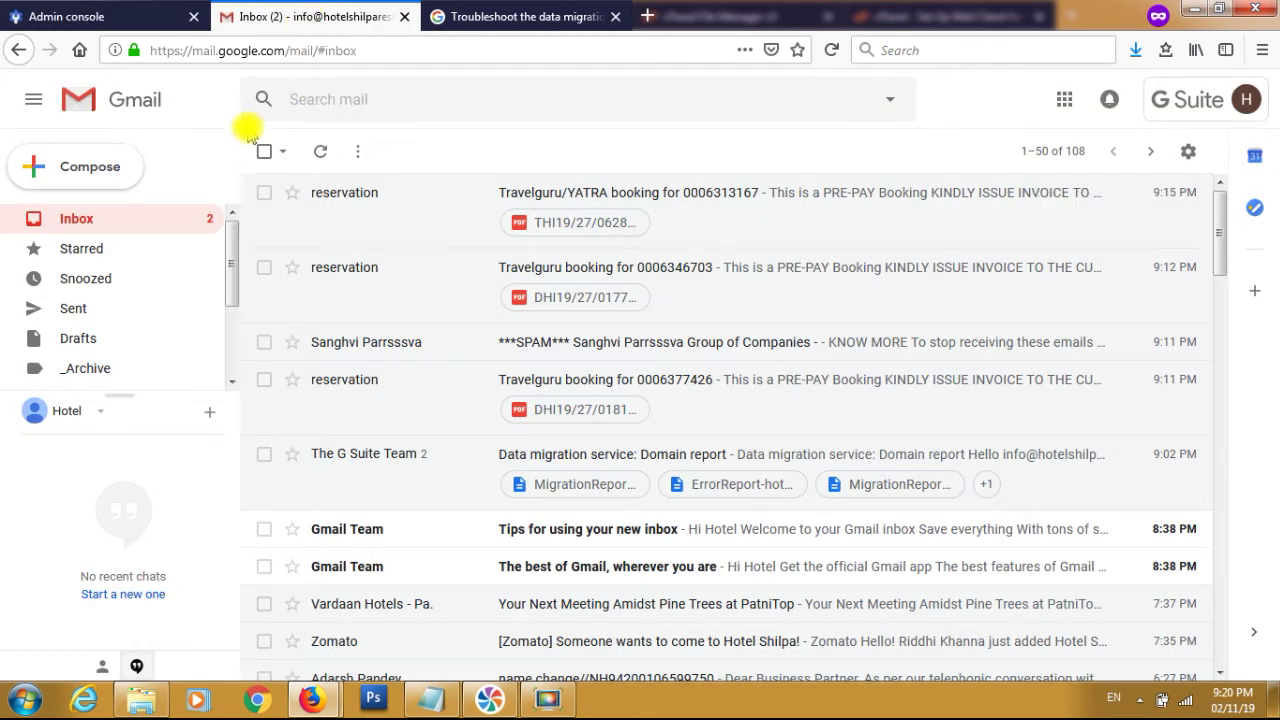
Step: Refresh the Gmail inbox repeatedly to confirm migrated mail arriving, now 140 messages
{"action": "left_click", "coordinate": [320, 151]}
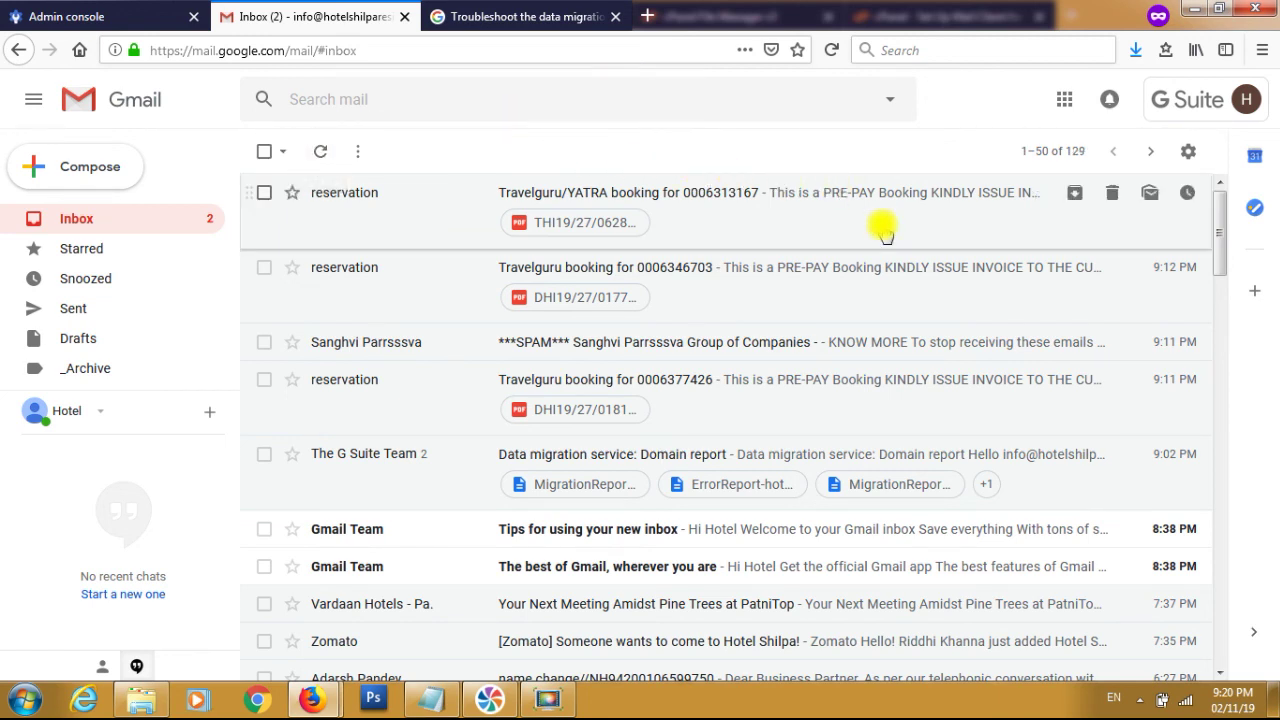
{"action": "scroll", "coordinate": [884, 232], "scroll_direction": "down", "scroll_amount": 20}
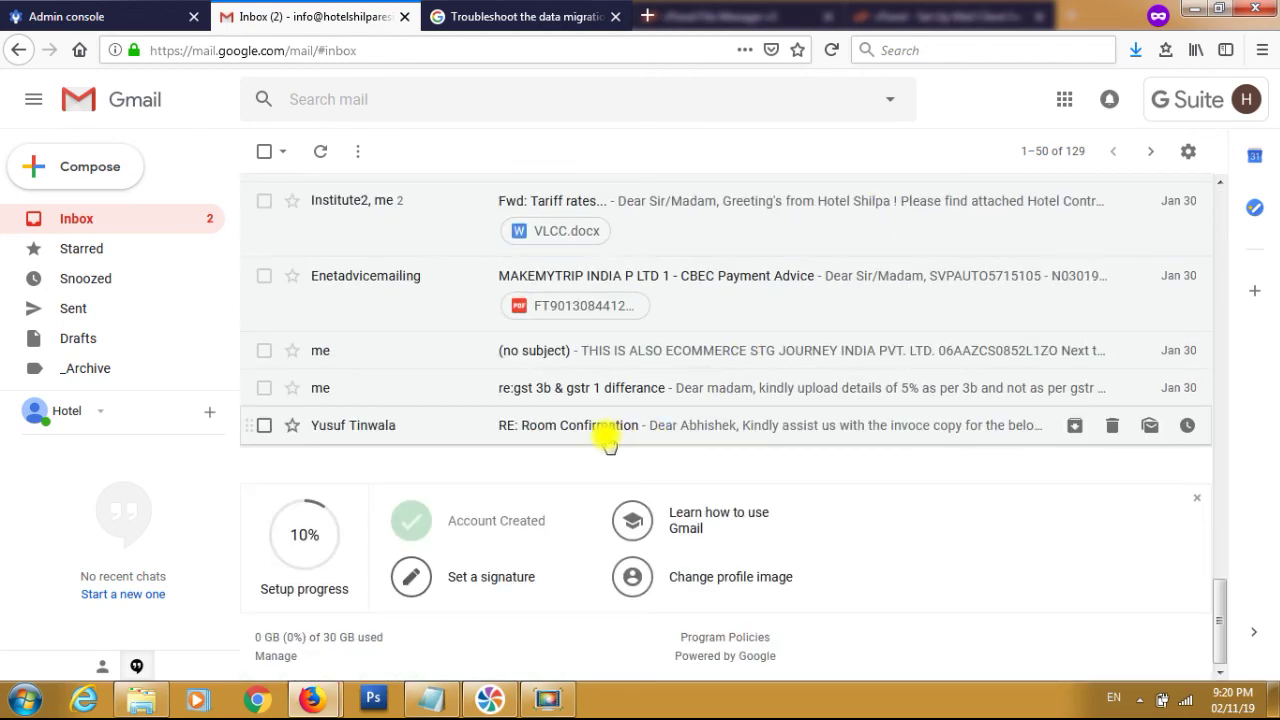
{"action": "left_click", "coordinate": [1058, 152]}
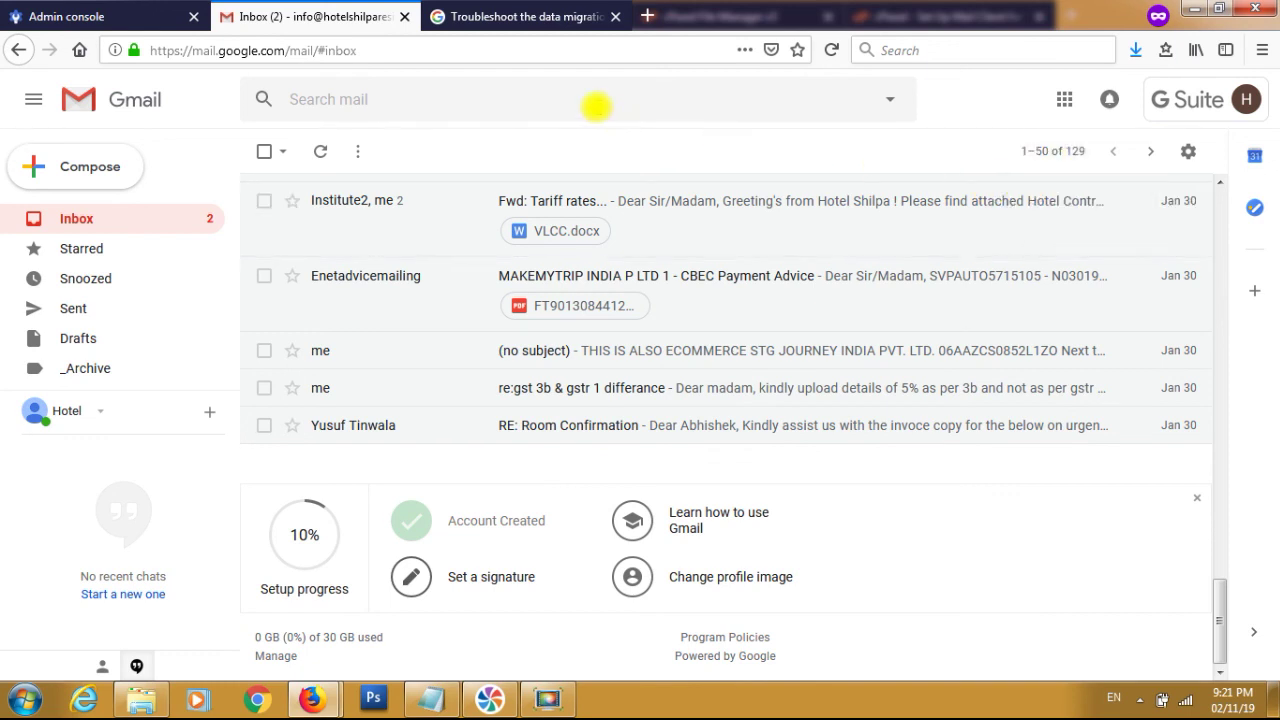
{"action": "left_click", "coordinate": [88, 16]}
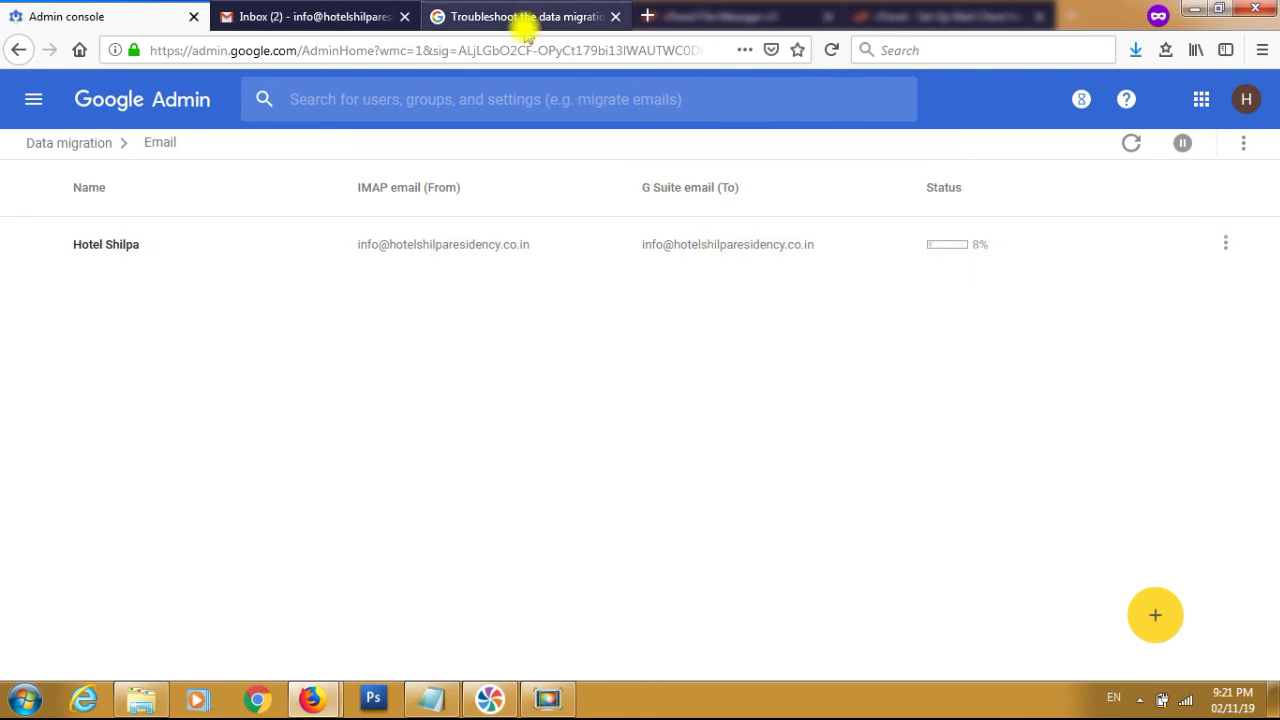
{"action": "left_click", "coordinate": [310, 14]}
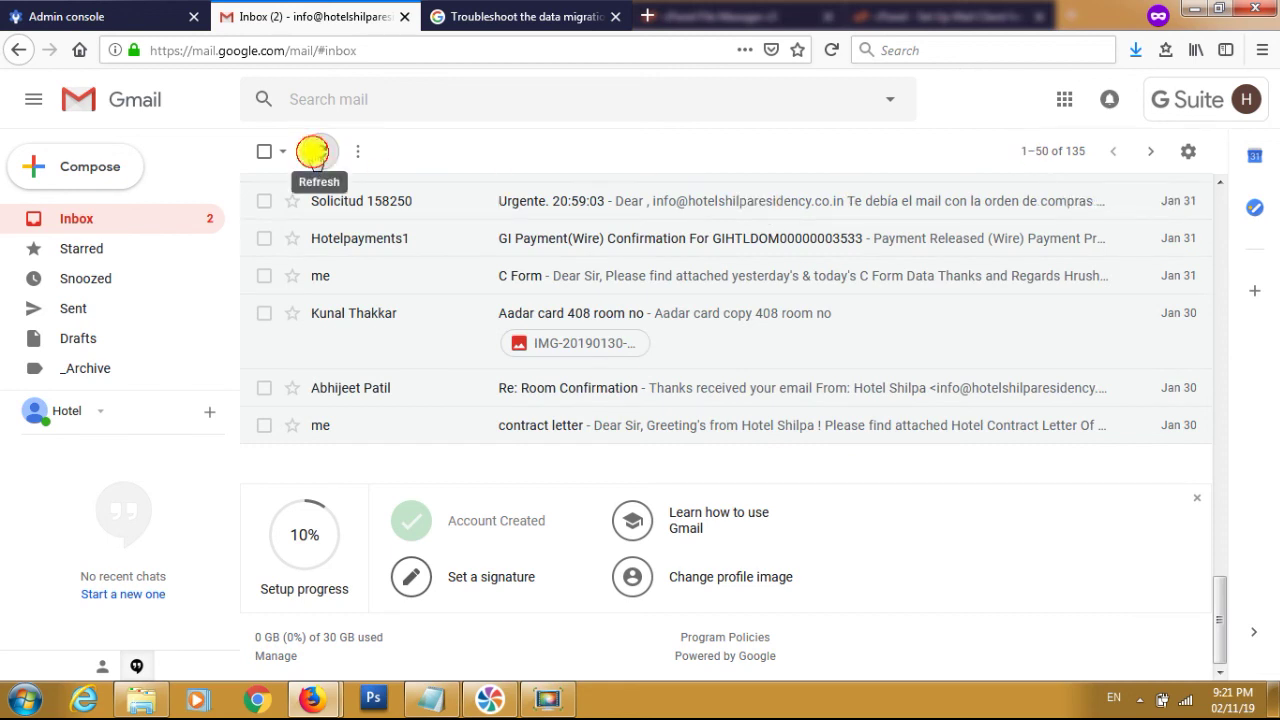
{"action": "left_click", "coordinate": [318, 152]}
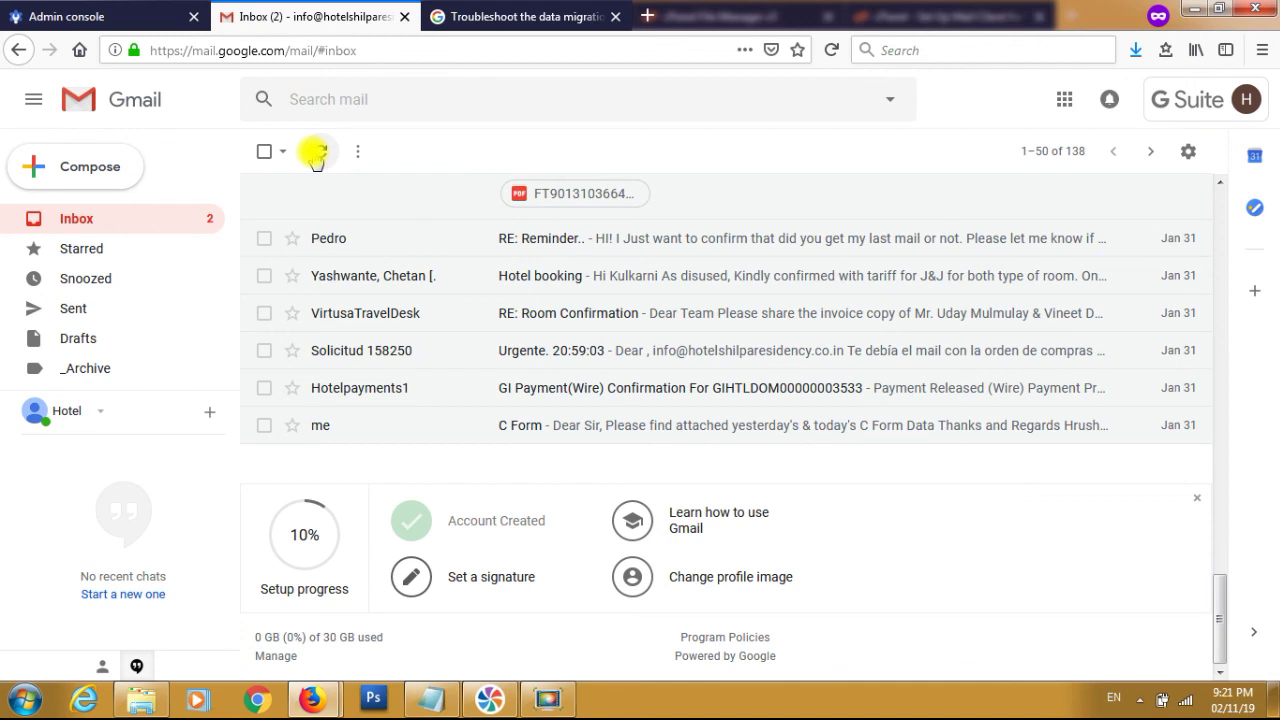
{"action": "left_click", "coordinate": [318, 152]}
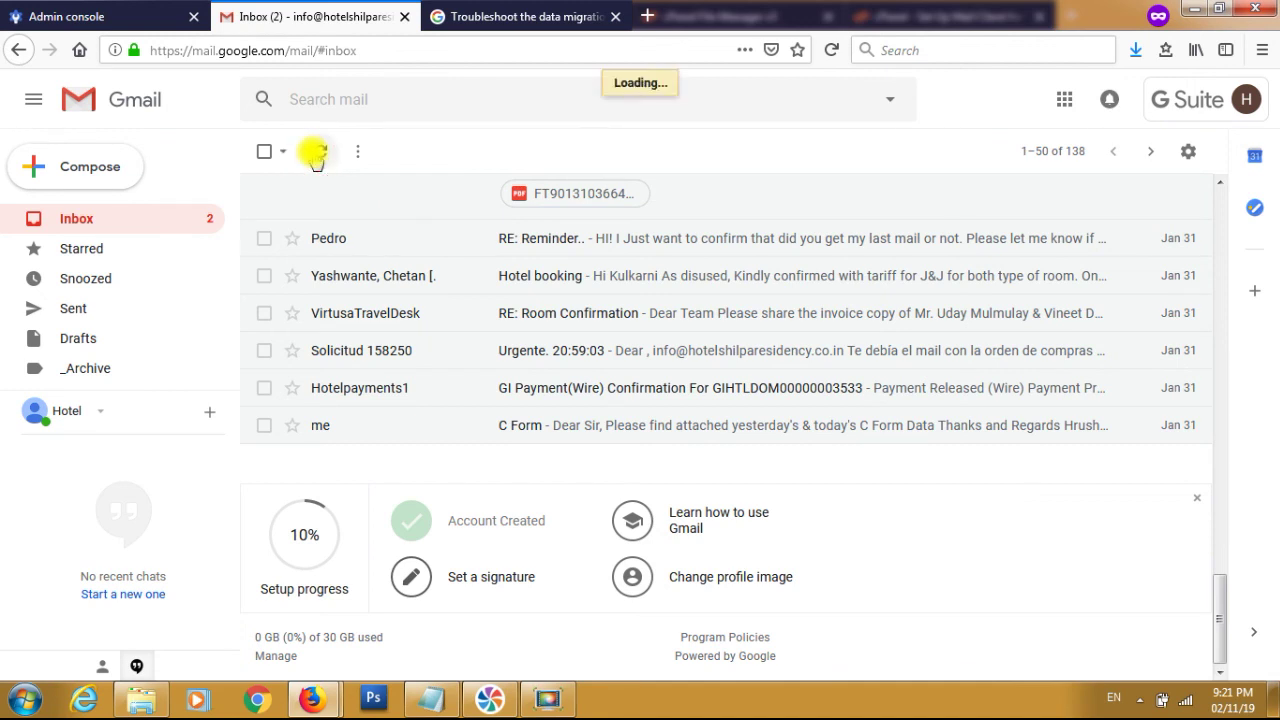
{"action": "left_click", "coordinate": [318, 152]}
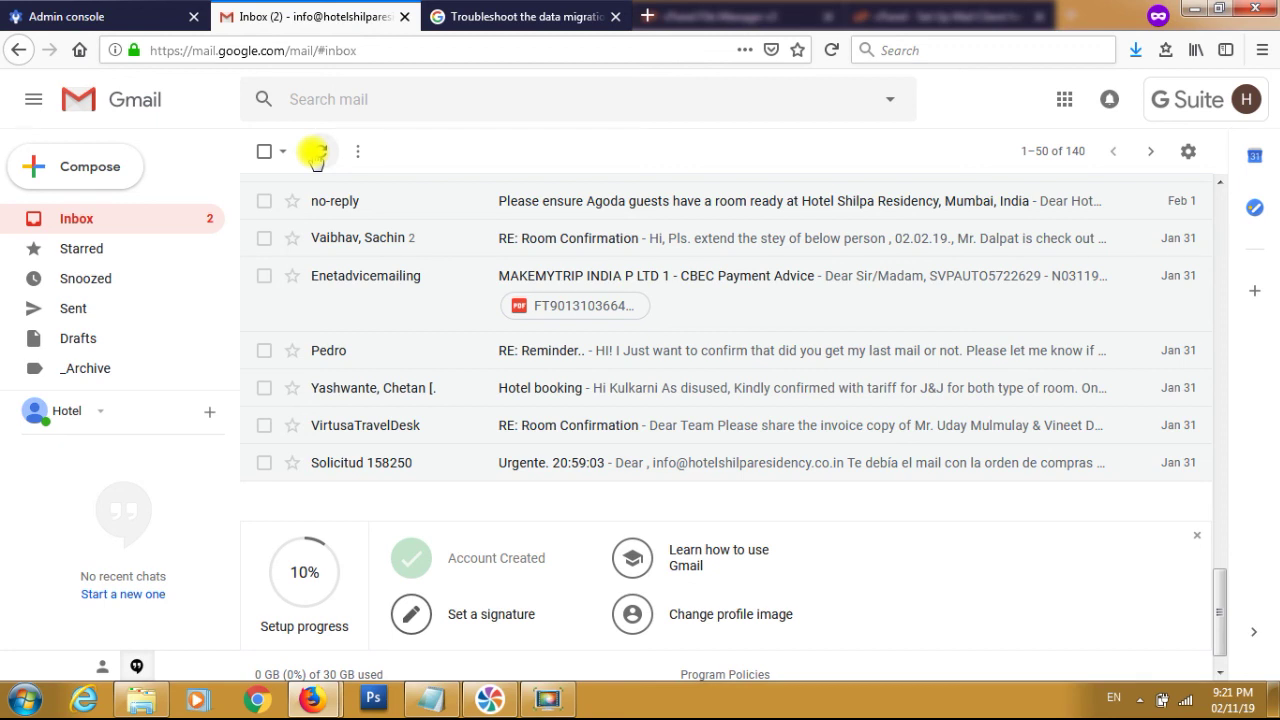
{"action": "left_click", "coordinate": [100, 16]}
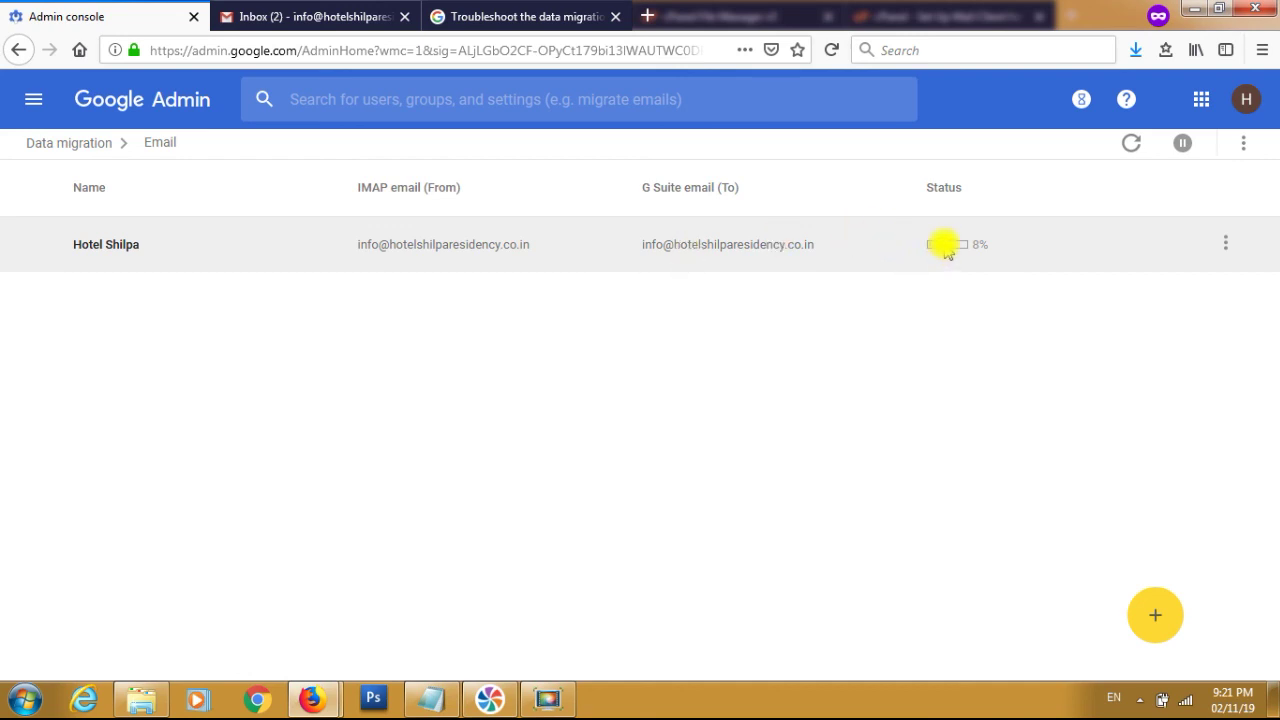
Step: Refresh the Data migration Email list to update Hotel Shilpa's migration progress
{"action": "mouse_move", "coordinate": [947, 251]}
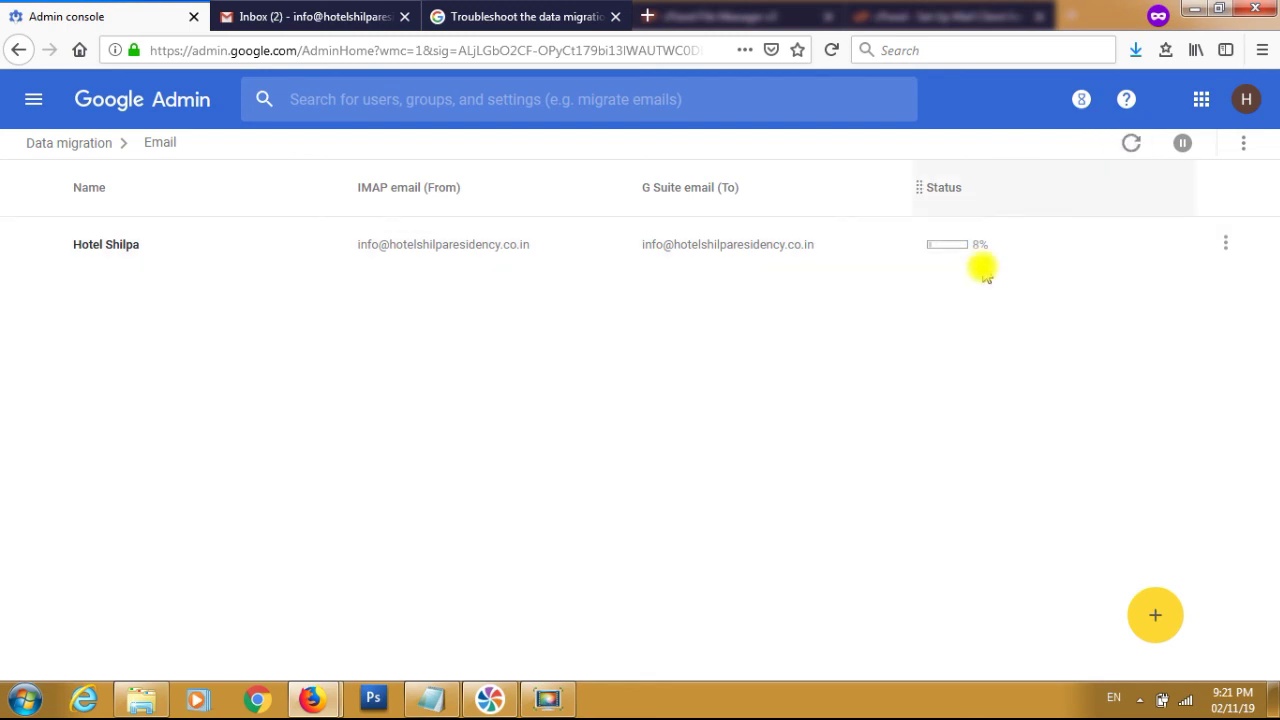
{"action": "left_click", "coordinate": [1130, 146]}
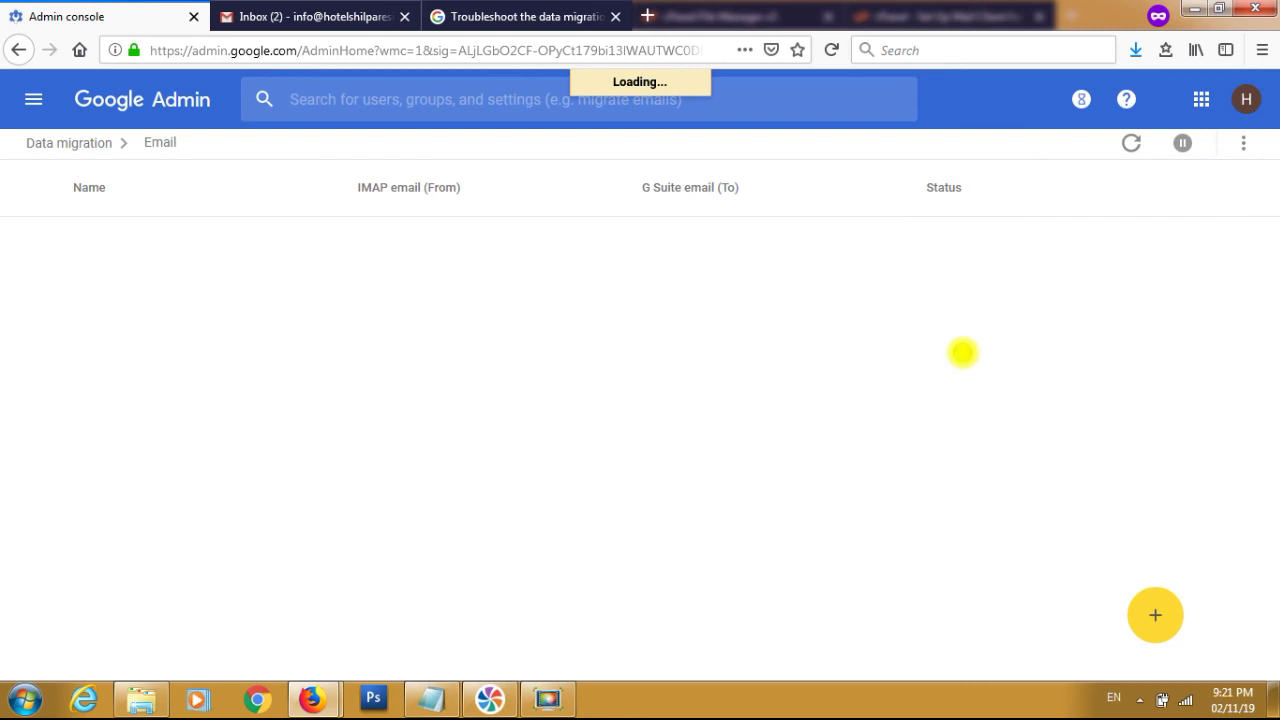